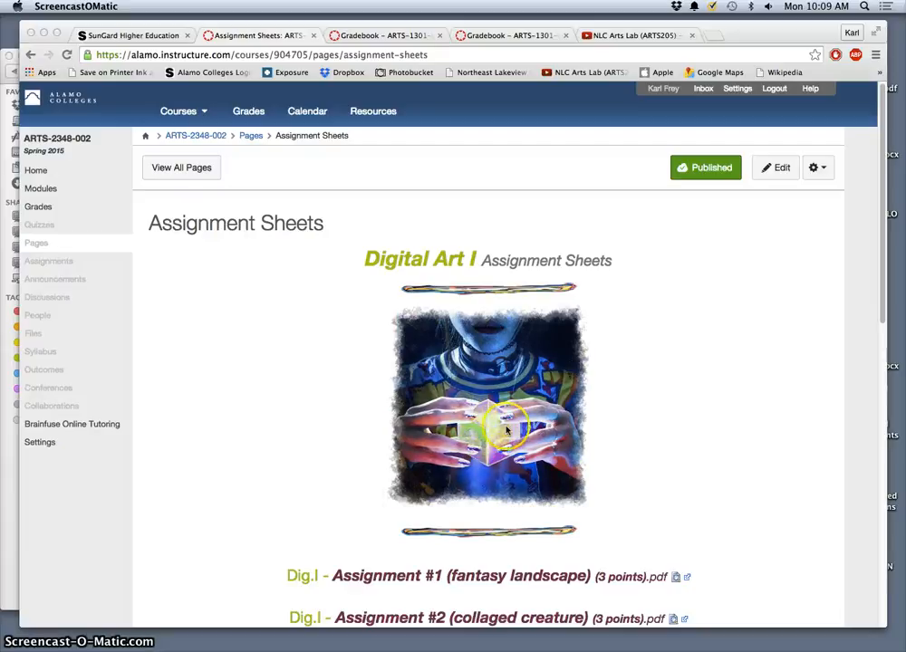
- Minimize the browser window and bring the Dig SP15 Assignment 5 folder window to the front, centred on the desktop
{"action": "left_click", "coordinate": [44, 33]}
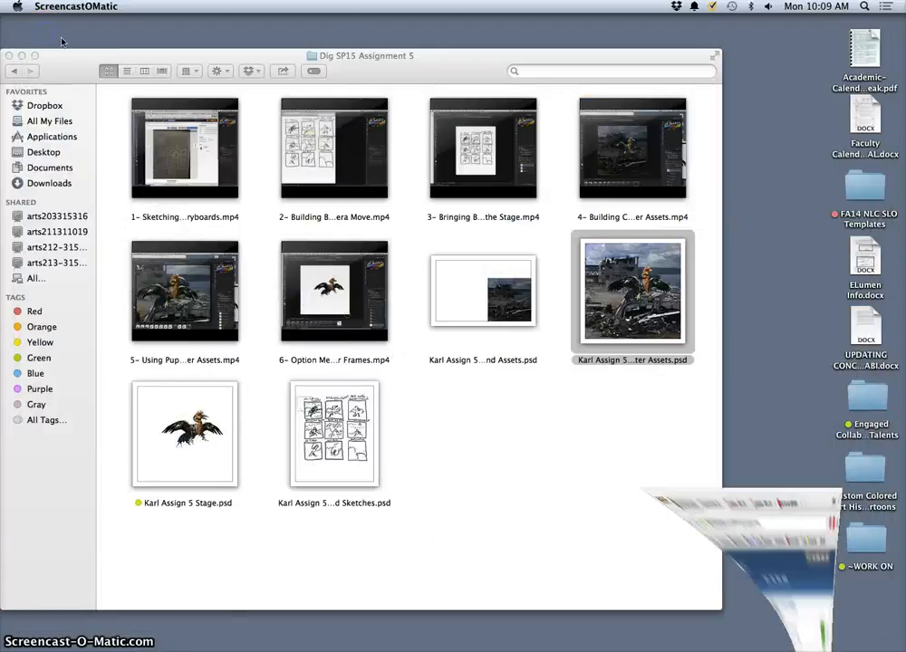
{"action": "left_click_drag", "start_coordinate": [403, 62], "coordinate": [490, 44]}
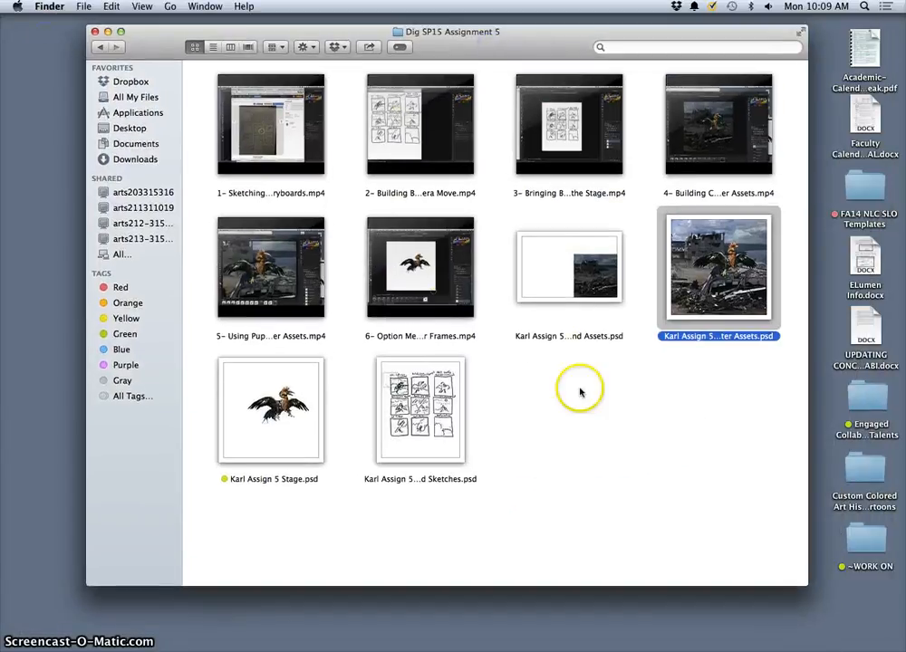
{"action": "left_click", "coordinate": [751, 394]}
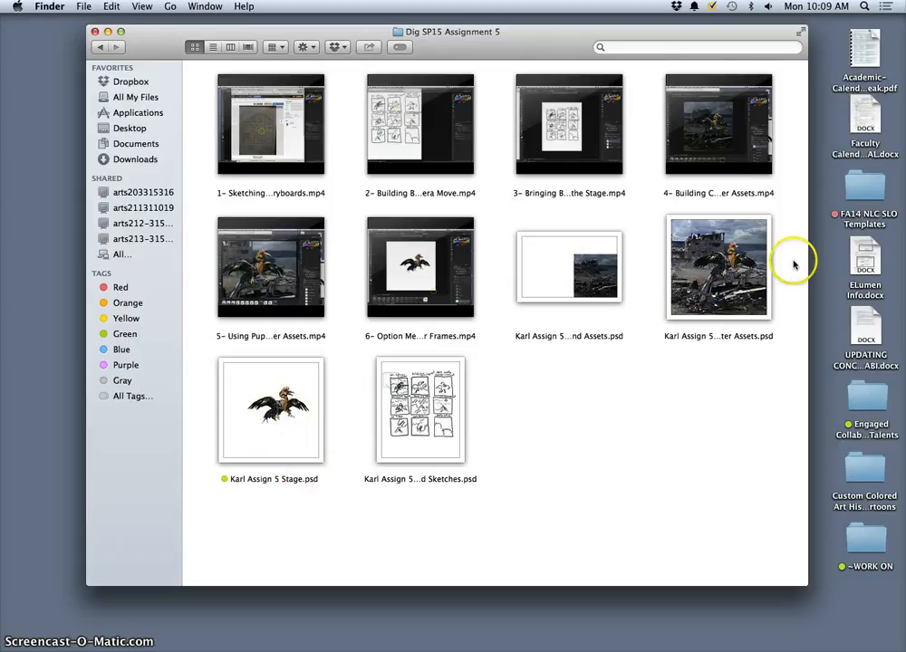
- Open the Assign 5 Character Assets and Assign 5 Stage PSD files from the folder in Adobe Photoshop CC
{"action": "right_click", "coordinate": [711, 283]}
{"action": "mouse_move", "coordinate": [668, 303]}
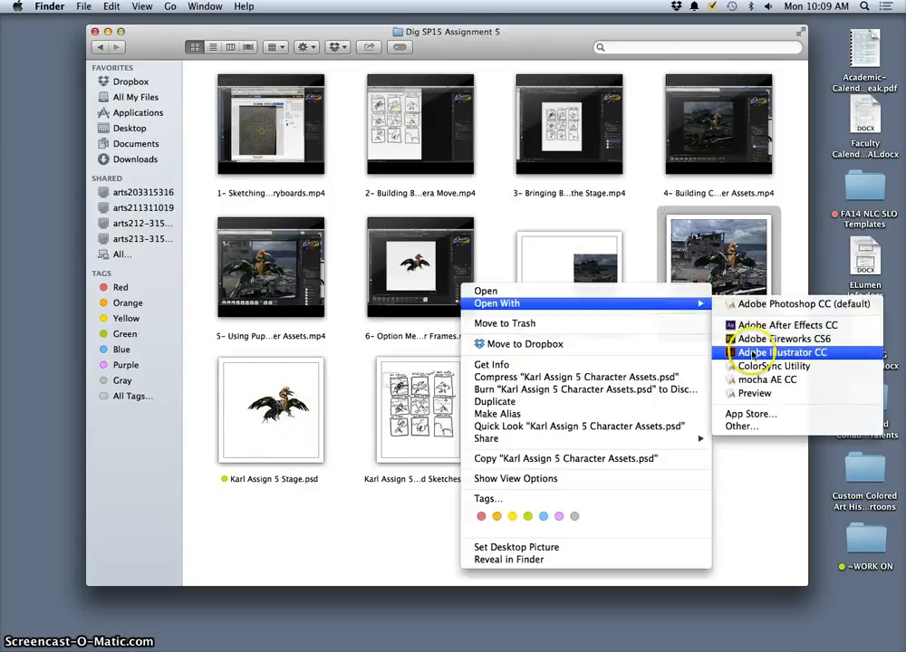
{"action": "left_click", "coordinate": [752, 306]}
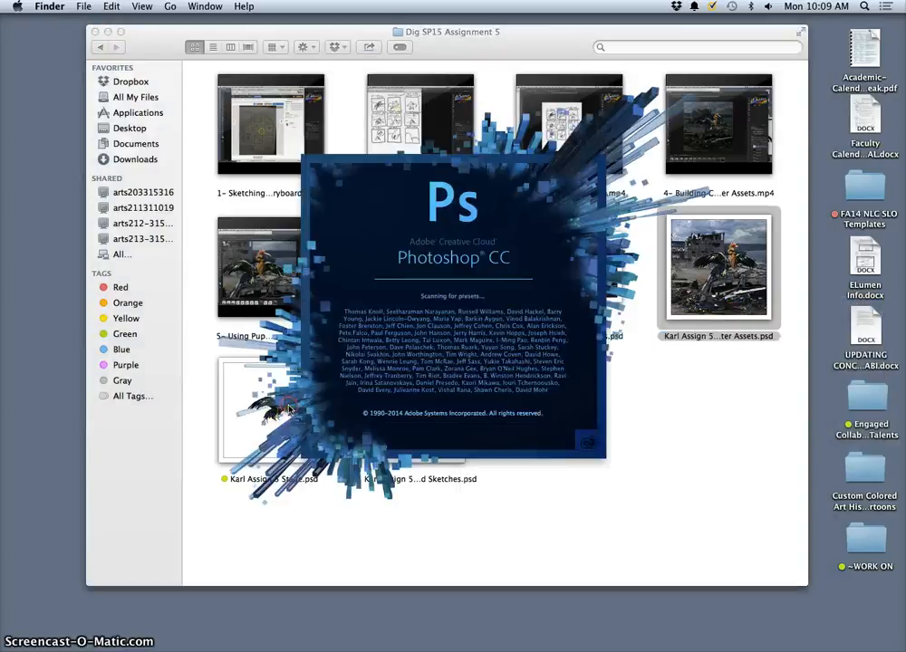
{"action": "right_click", "coordinate": [233, 436]}
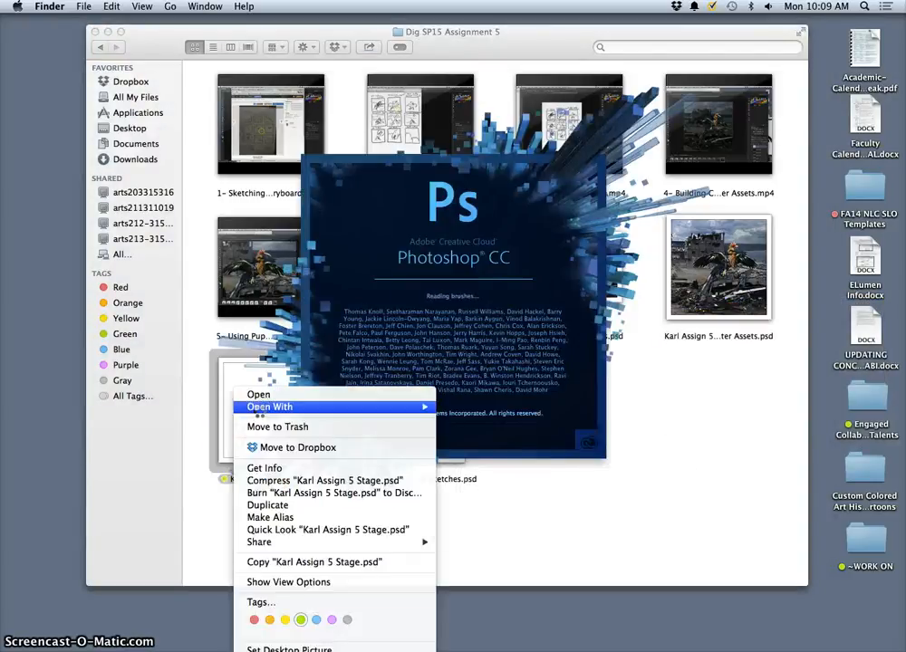
{"action": "mouse_move", "coordinate": [425, 406]}
{"action": "left_click", "coordinate": [492, 409]}
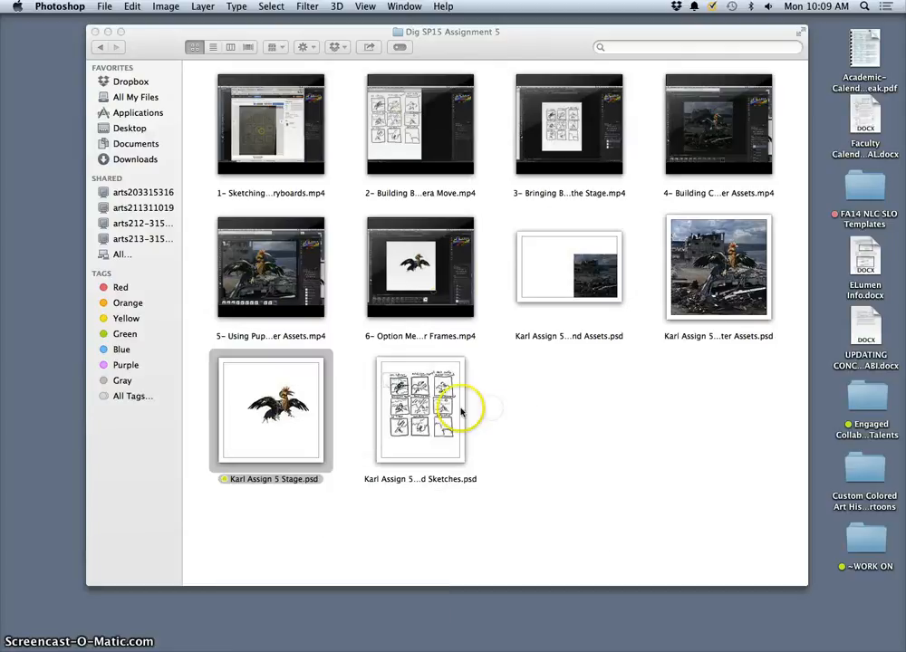
- Open the Assign 5 Storyboard Sketches PSD file in Preview
{"action": "right_click", "coordinate": [421, 444]}
{"action": "mouse_move", "coordinate": [457, 408]}
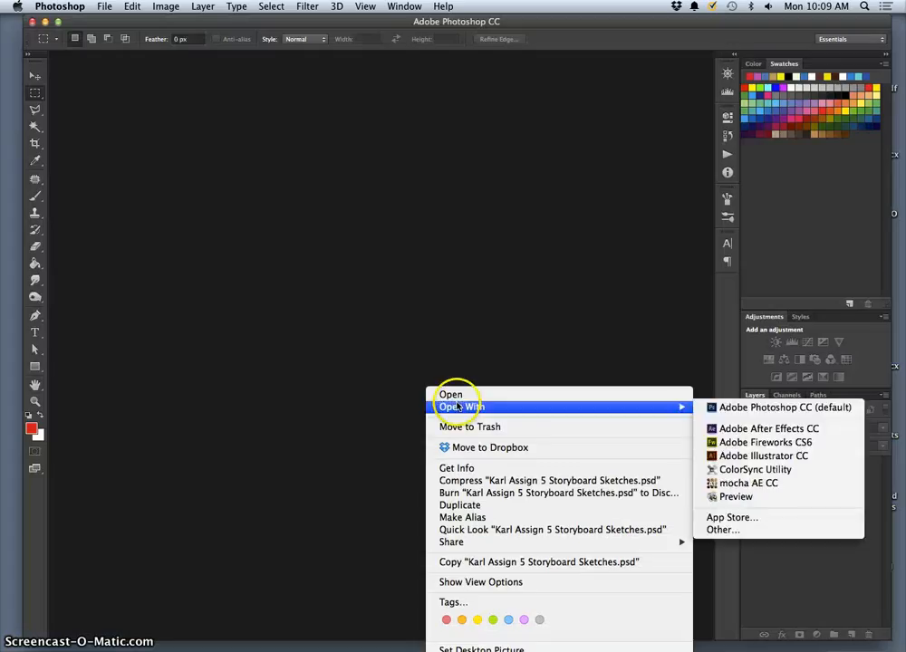
{"action": "left_click", "coordinate": [734, 496]}
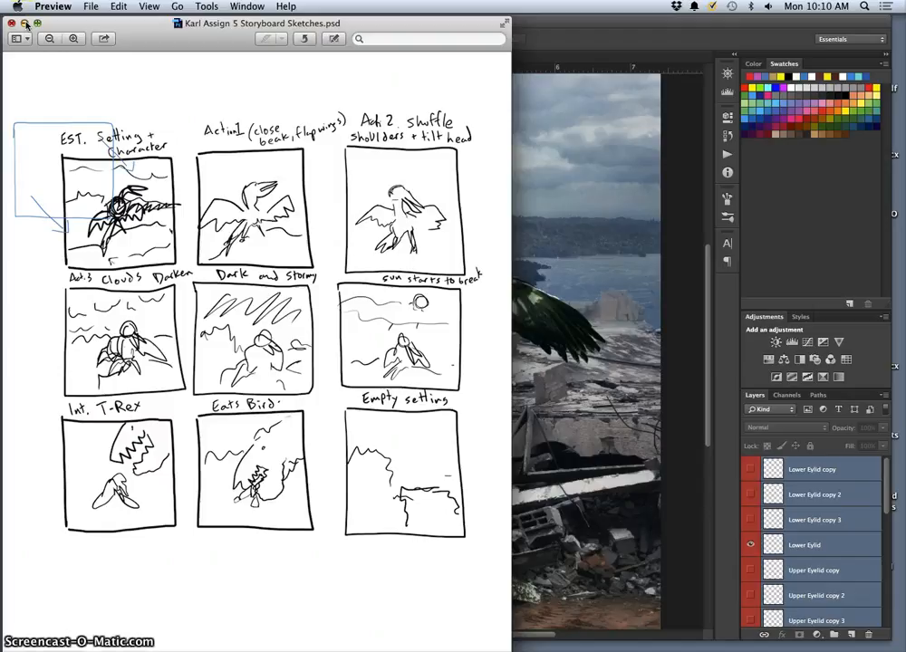
- Switch to Photoshop and look through the layers of the Character Assets and Stage documents
{"action": "left_click", "coordinate": [628, 24]}
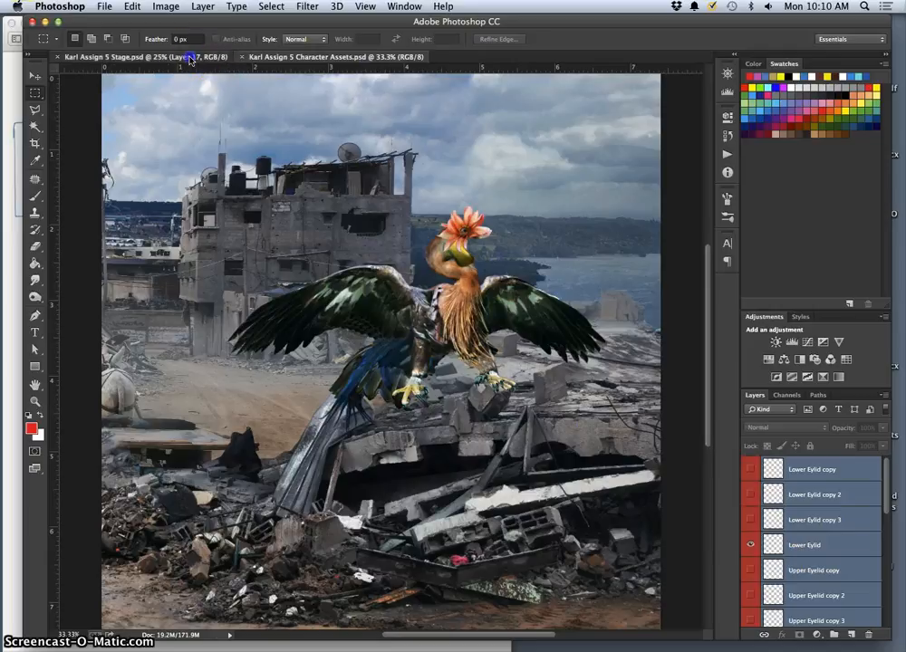
{"action": "left_click", "coordinate": [154, 57]}
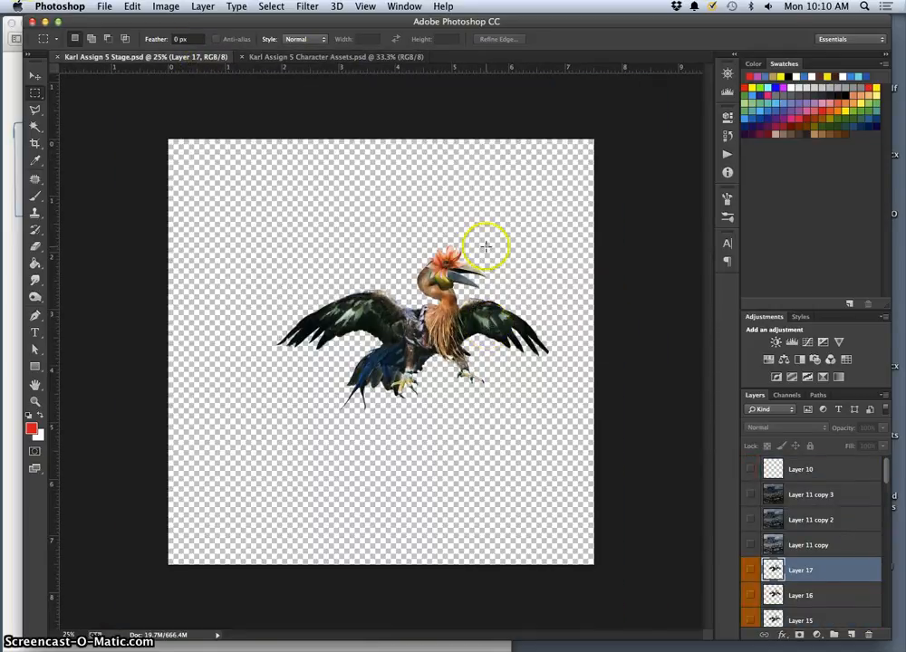
{"action": "left_click", "coordinate": [354, 56]}
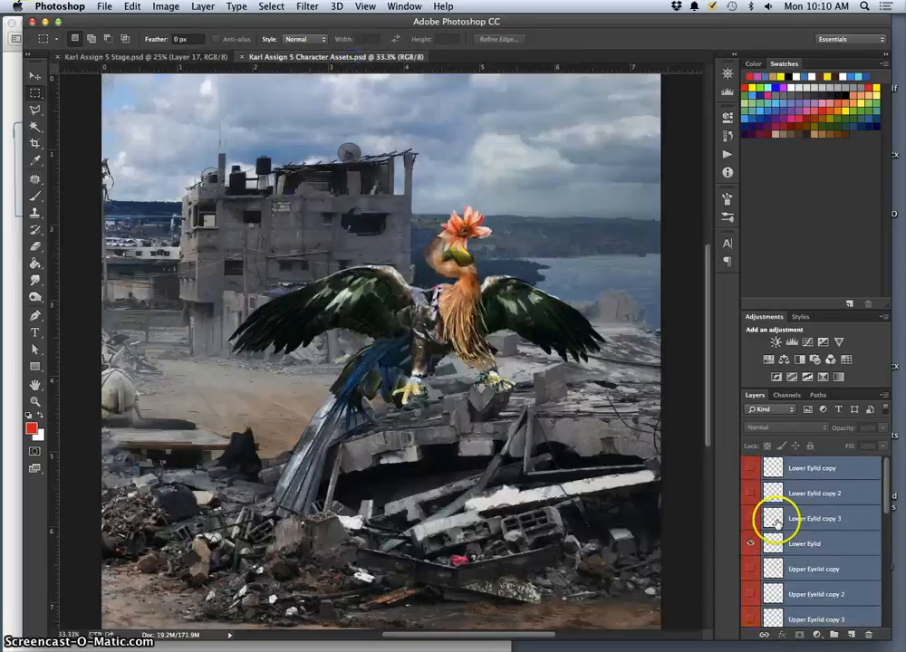
{"action": "scroll", "coordinate": [775, 512], "scroll_direction": "down", "scroll_amount": 10}
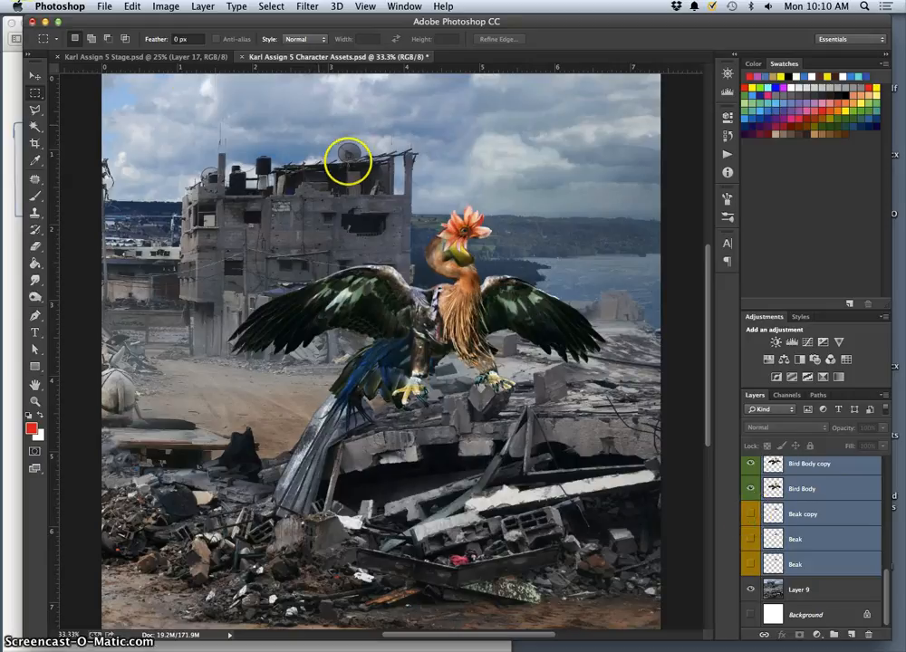
{"action": "left_click", "coordinate": [165, 56]}
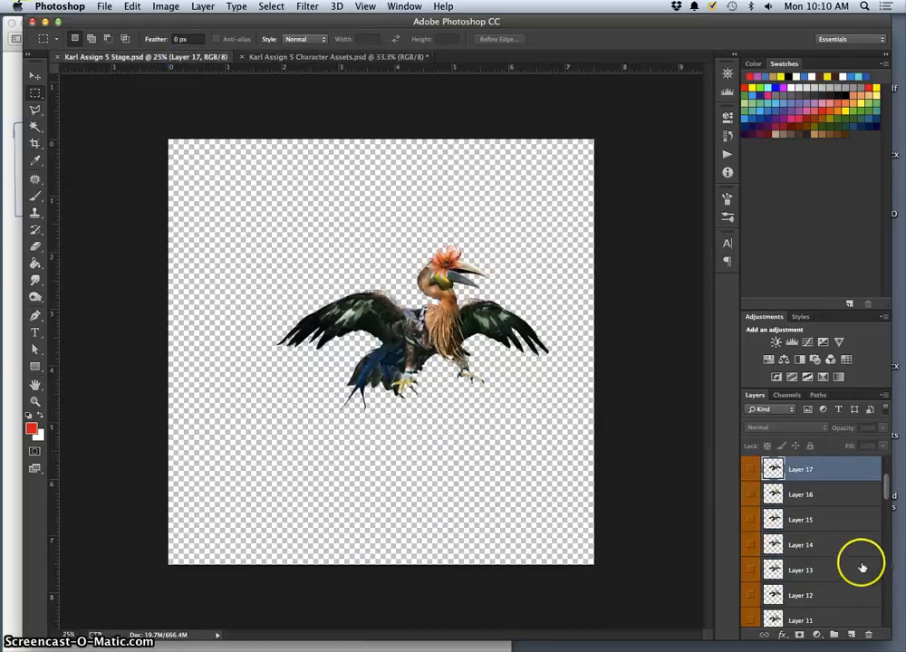
{"action": "scroll", "coordinate": [794, 499], "scroll_direction": "up", "scroll_amount": 2}
{"action": "scroll", "coordinate": [790, 506], "scroll_direction": "down", "scroll_amount": 10}
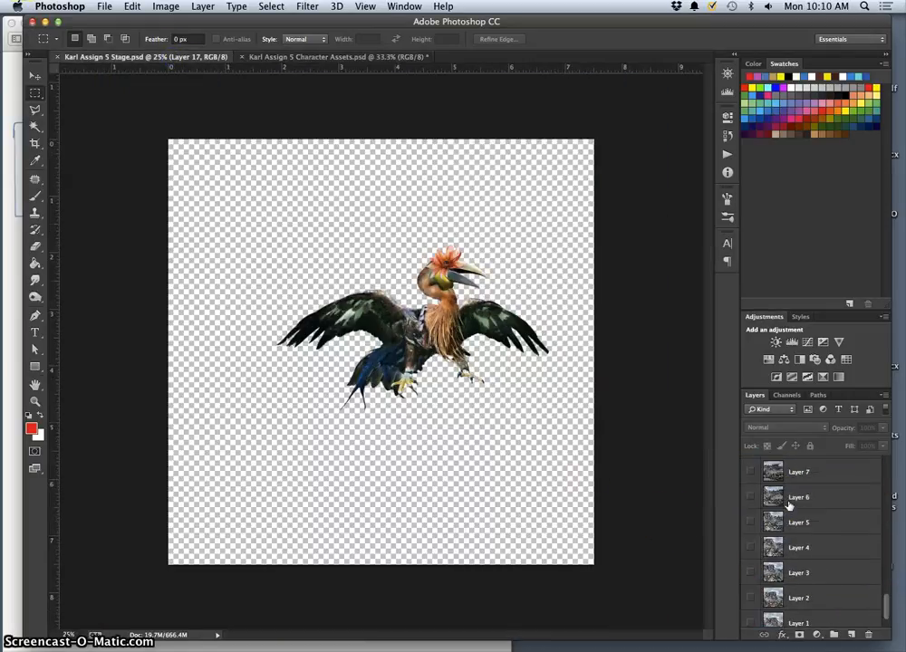
{"action": "scroll", "coordinate": [789, 505], "scroll_direction": "up", "scroll_amount": 10}
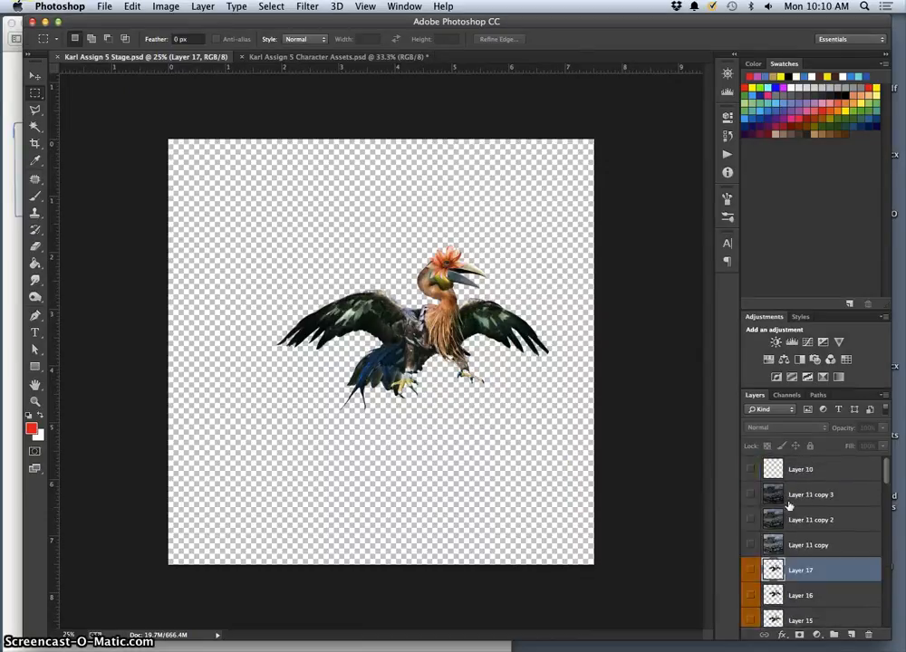
- Preview Layer 11 copy and its darker copies in the Stage document, hide them again, and check the storyboard in Preview
{"action": "left_click", "coordinate": [750, 545]}
{"action": "left_click", "coordinate": [750, 520]}
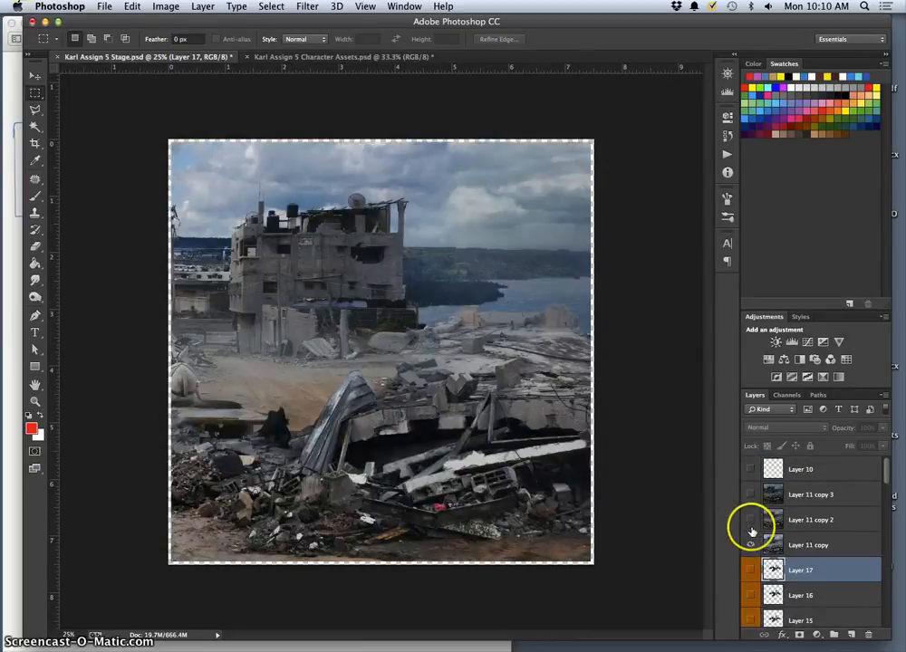
{"action": "left_click", "coordinate": [750, 496]}
{"action": "left_click", "coordinate": [749, 499]}
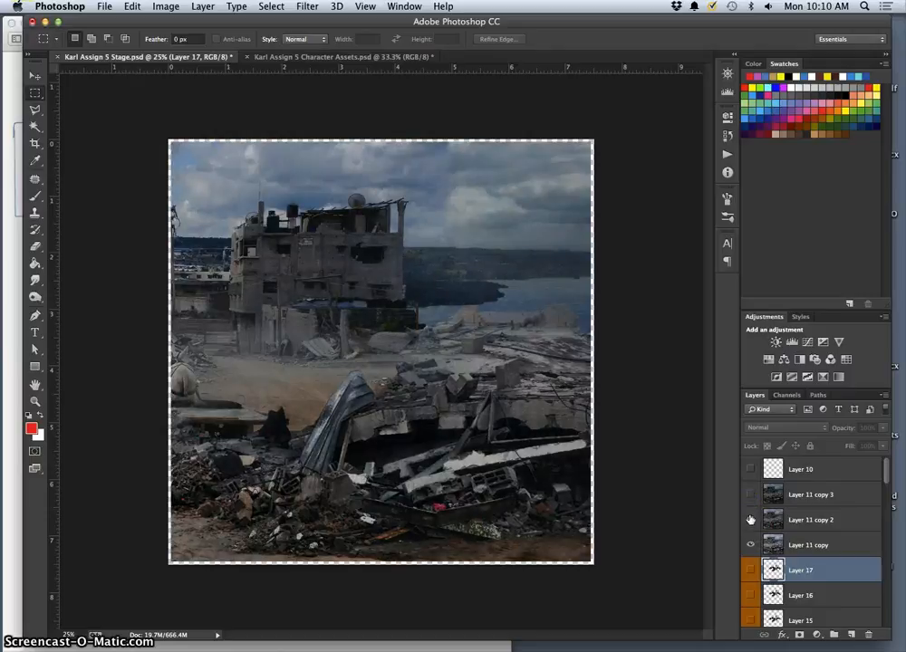
{"action": "left_click", "coordinate": [750, 544]}
{"action": "left_click", "coordinate": [750, 522]}
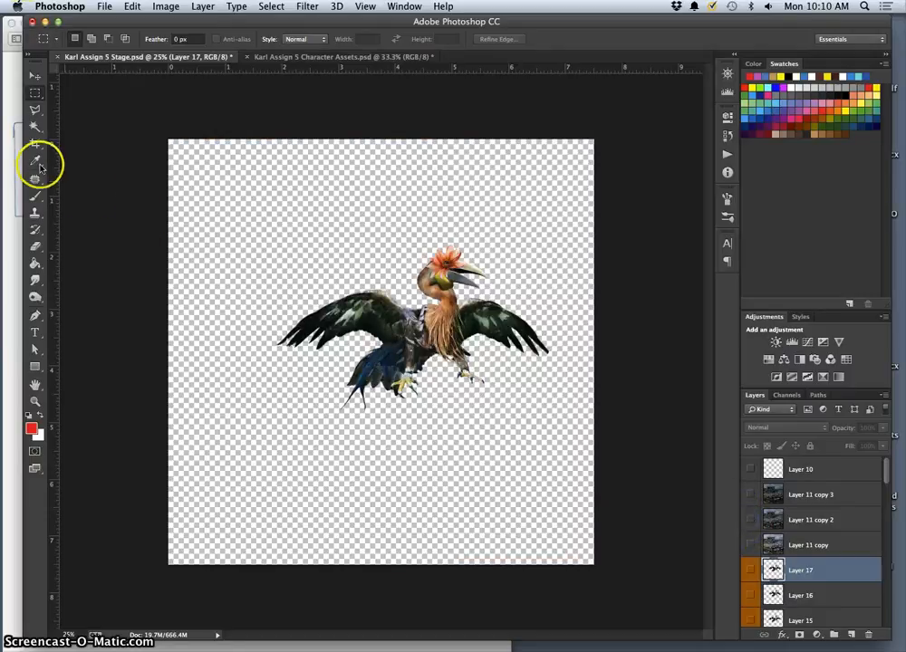
{"action": "left_click", "coordinate": [13, 96]}
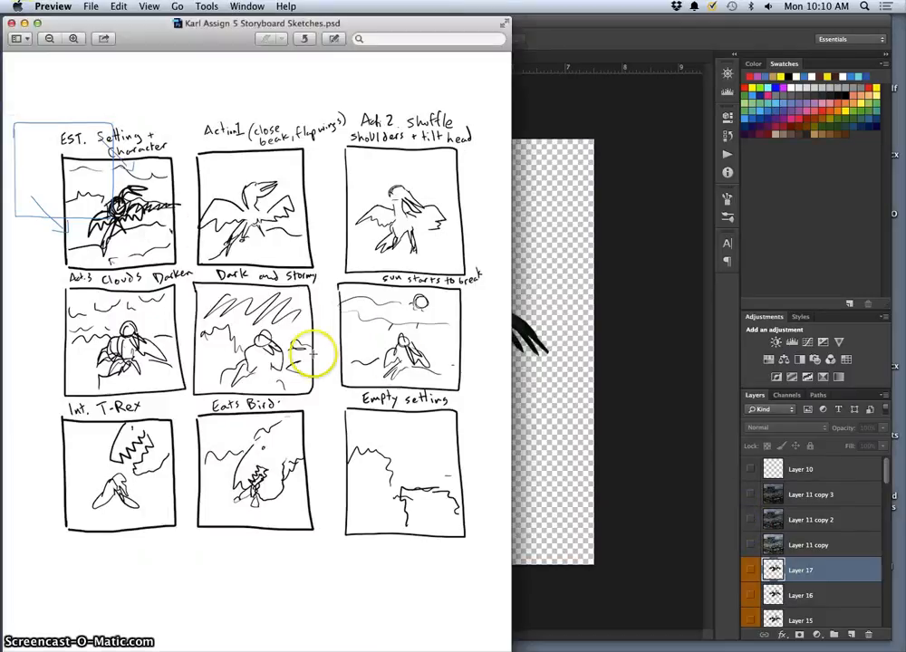
{"action": "left_click", "coordinate": [551, 335]}
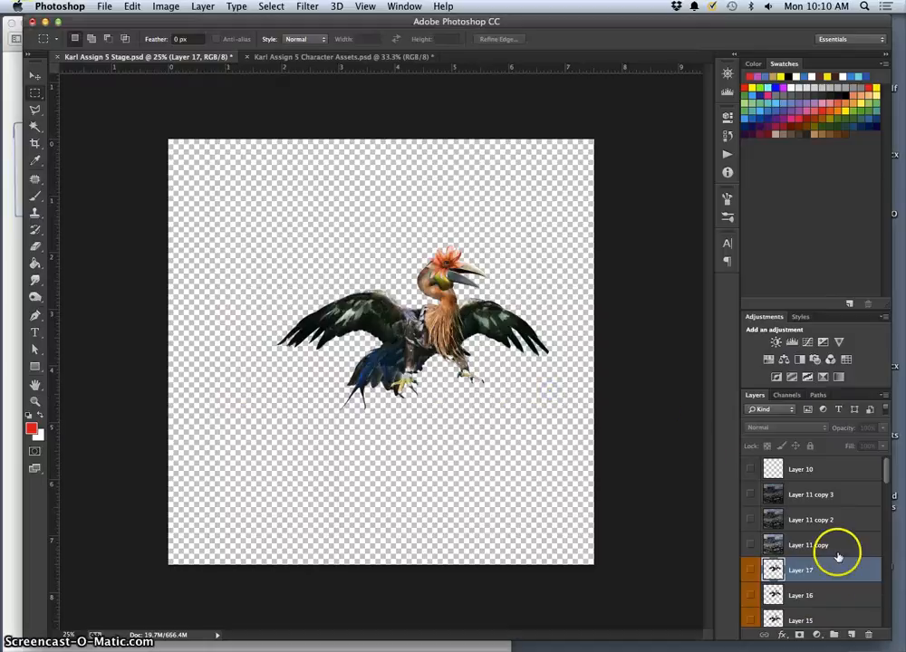
- Show the white Background layer in the Stage document
{"action": "scroll", "coordinate": [838, 557], "scroll_direction": "down", "scroll_amount": 5}
{"action": "scroll", "coordinate": [837, 553], "scroll_direction": "down", "scroll_amount": 10}
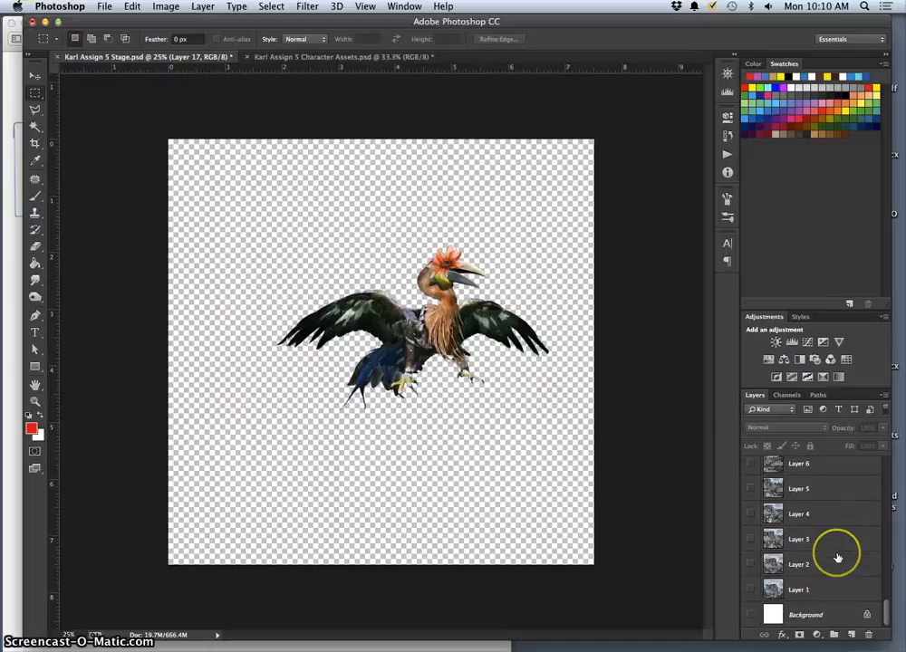
{"action": "left_click", "coordinate": [750, 617]}
- Hide the visible bird layers in the Stage document, including Bird Body copy 3, the eyelids, eyes and beak
{"action": "scroll", "coordinate": [772, 580], "scroll_direction": "up", "scroll_amount": 3}
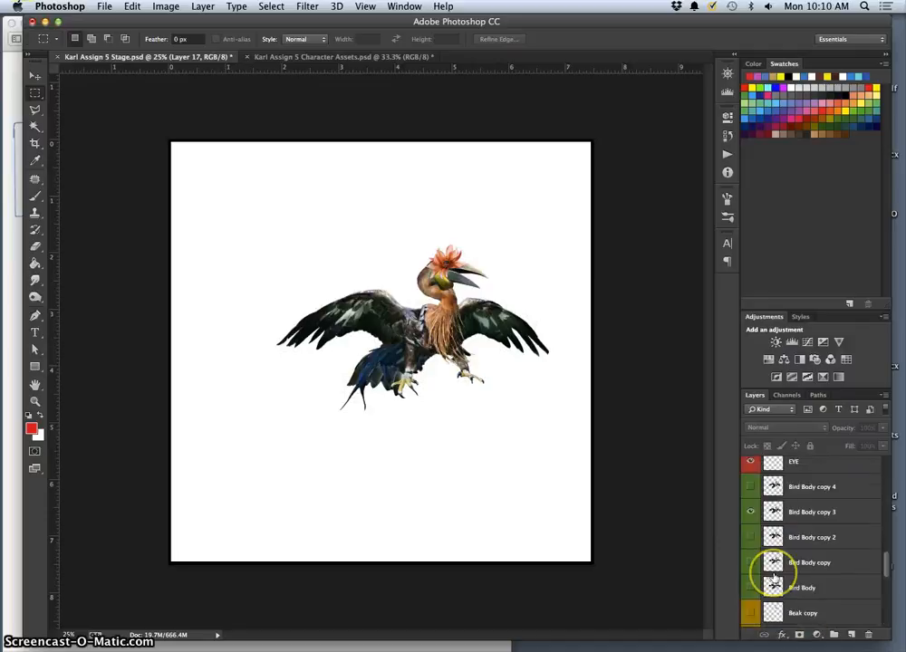
{"action": "scroll", "coordinate": [772, 576], "scroll_direction": "up", "scroll_amount": 3}
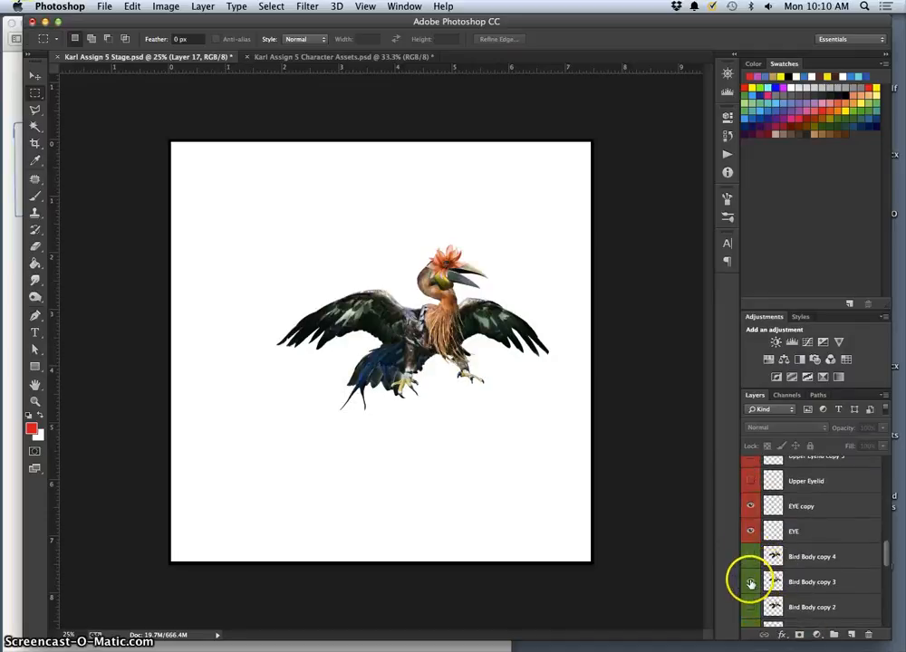
{"action": "left_click", "coordinate": [752, 582]}
{"action": "scroll", "coordinate": [779, 561], "scroll_direction": "up", "scroll_amount": 5}
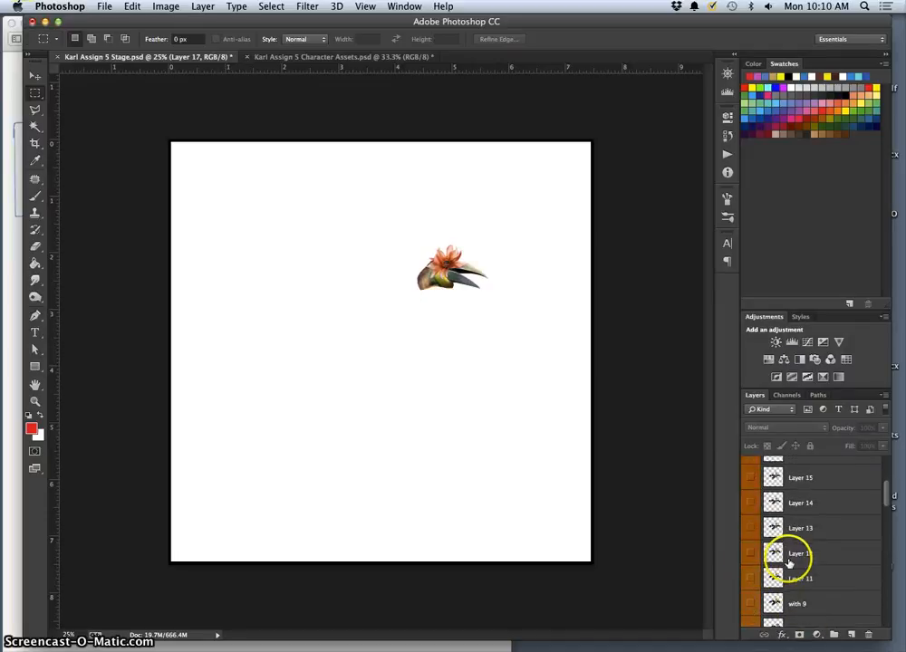
{"action": "scroll", "coordinate": [768, 568], "scroll_direction": "down", "scroll_amount": 3}
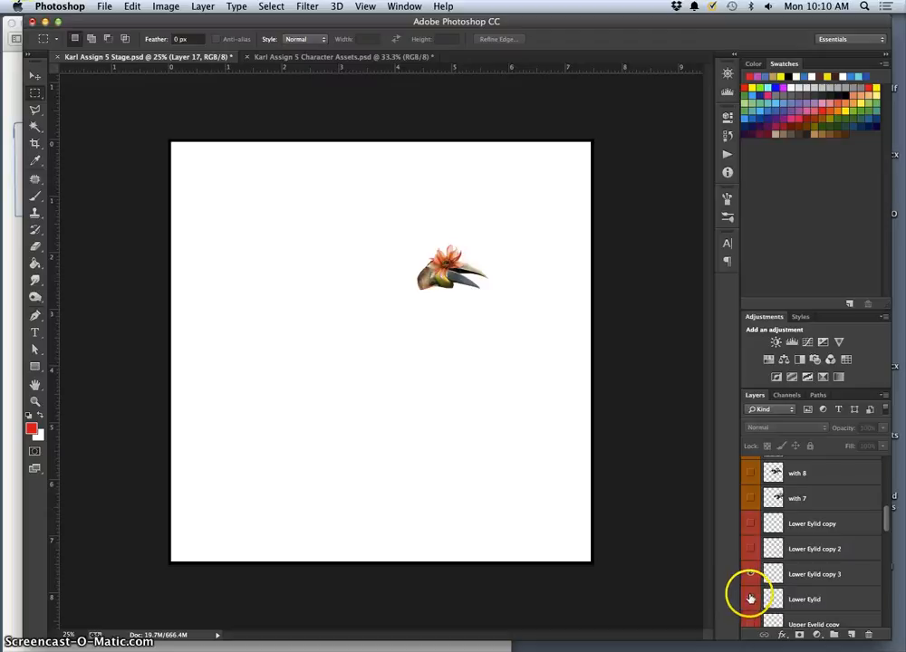
{"action": "scroll", "coordinate": [761, 575], "scroll_direction": "up", "scroll_amount": 5}
{"action": "scroll", "coordinate": [770, 568], "scroll_direction": "down", "scroll_amount": 5}
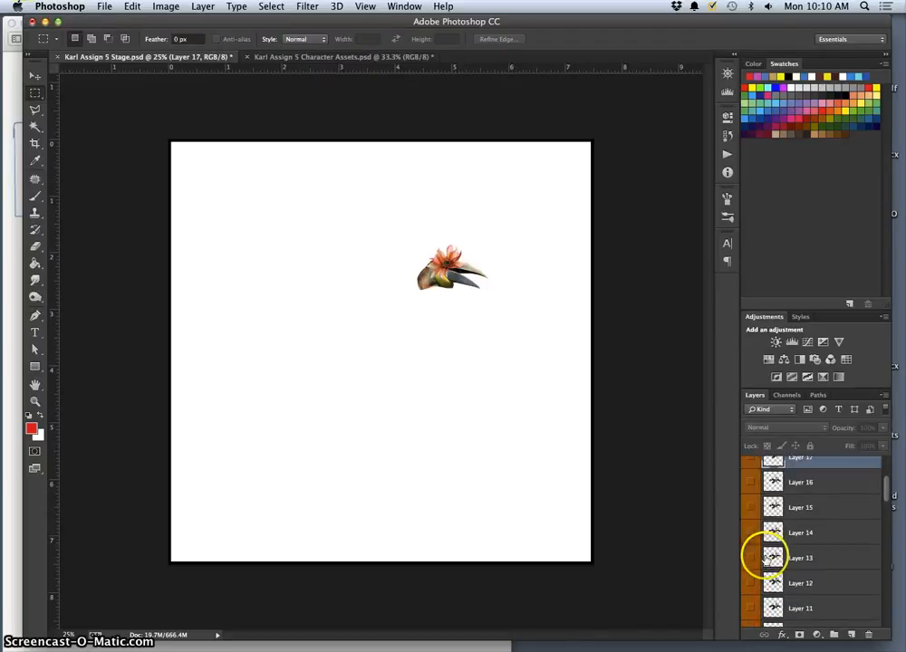
{"action": "scroll", "coordinate": [763, 560], "scroll_direction": "up", "scroll_amount": 5}
{"action": "scroll", "coordinate": [768, 567], "scroll_direction": "down", "scroll_amount": 1}
{"action": "scroll", "coordinate": [768, 570], "scroll_direction": "down", "scroll_amount": 15}
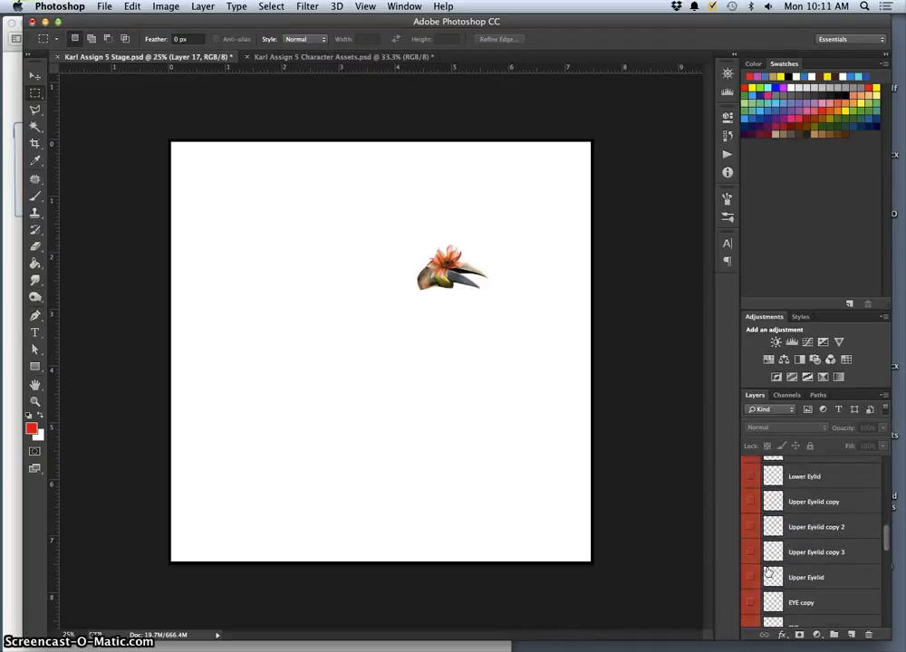
{"action": "left_click", "coordinate": [750, 462]}
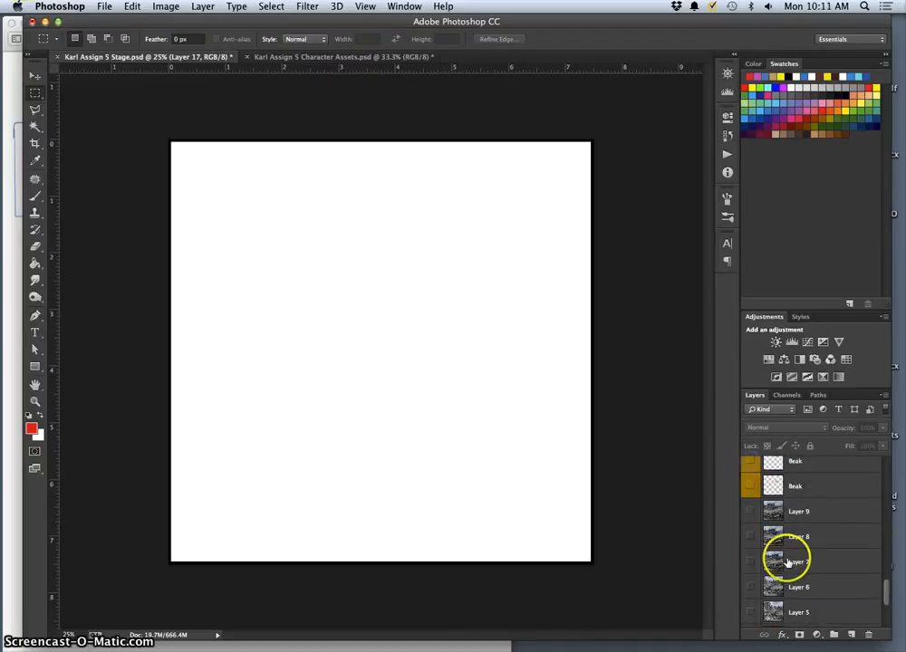
- Show the landscape layers Layer 1 through Layer 6 in order above the Background
{"action": "scroll", "coordinate": [784, 554], "scroll_direction": "down", "scroll_amount": 5}
{"action": "left_click", "coordinate": [751, 590]}
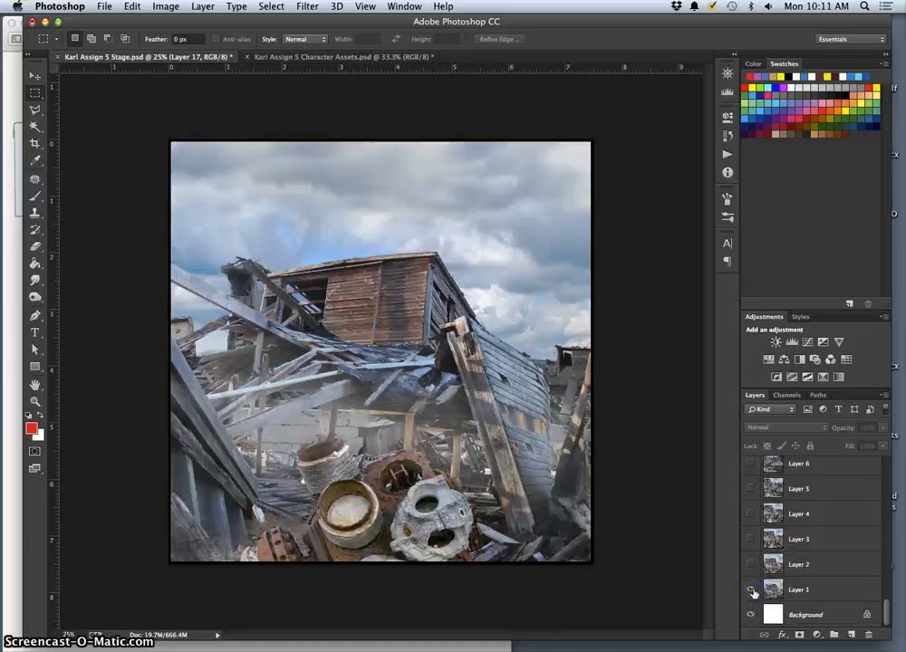
{"action": "left_click", "coordinate": [750, 538]}
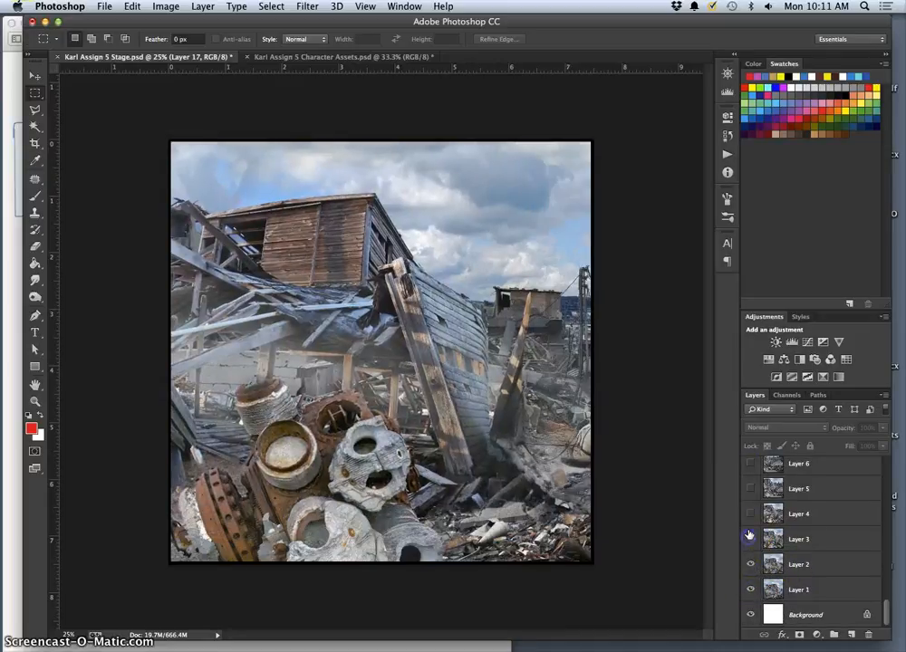
{"action": "left_click", "coordinate": [750, 513]}
{"action": "left_click", "coordinate": [751, 489]}
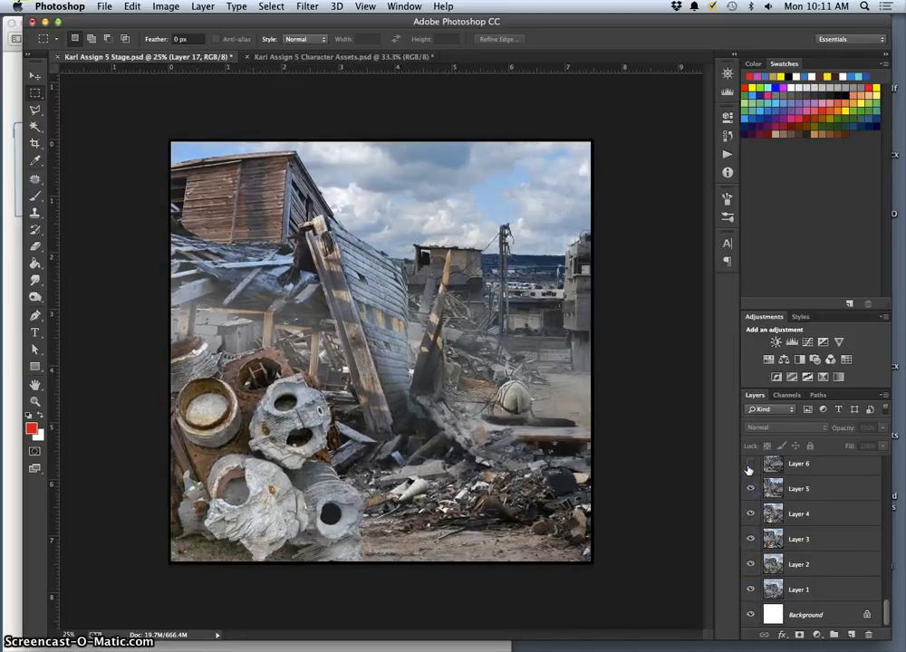
{"action": "left_click", "coordinate": [750, 464]}
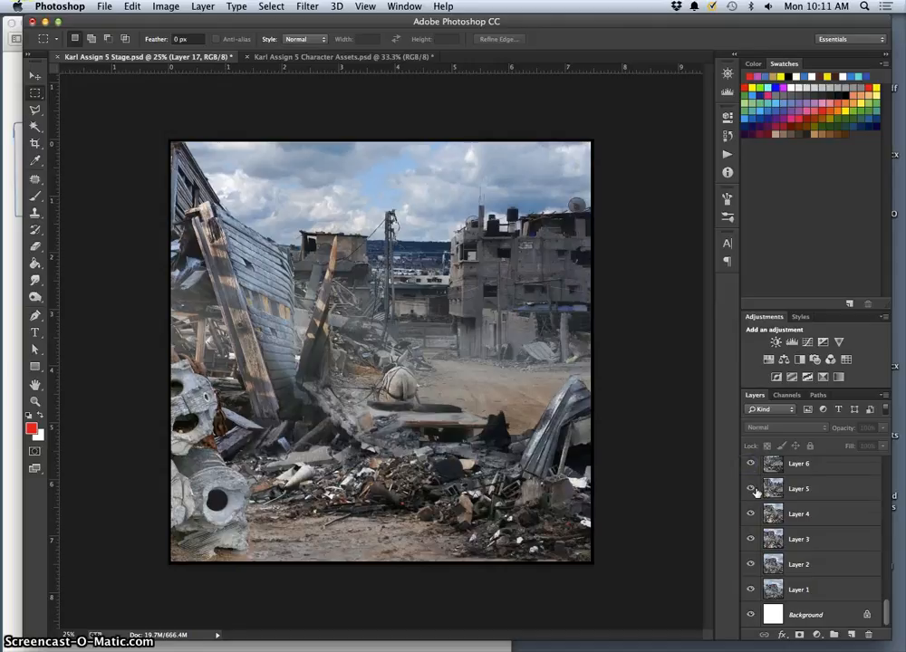
- Locate Layers 7 to 9 in the Stage document, and switch to Preview to review the storyboard's establishing frame
{"action": "scroll", "coordinate": [753, 489], "scroll_direction": "up", "scroll_amount": 5}
{"action": "scroll", "coordinate": [752, 489], "scroll_direction": "down", "scroll_amount": 3}
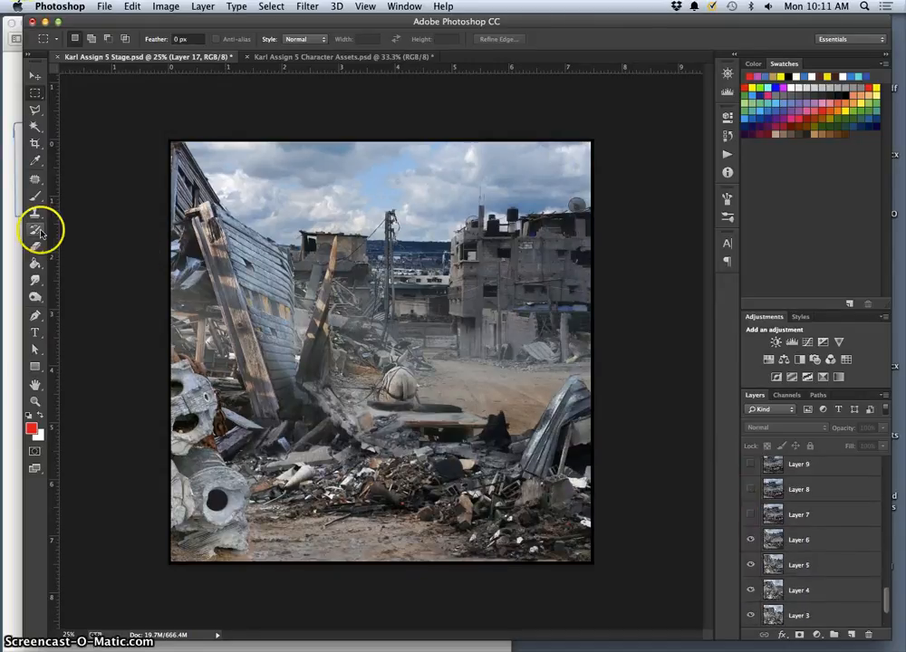
{"action": "left_click", "coordinate": [14, 125]}
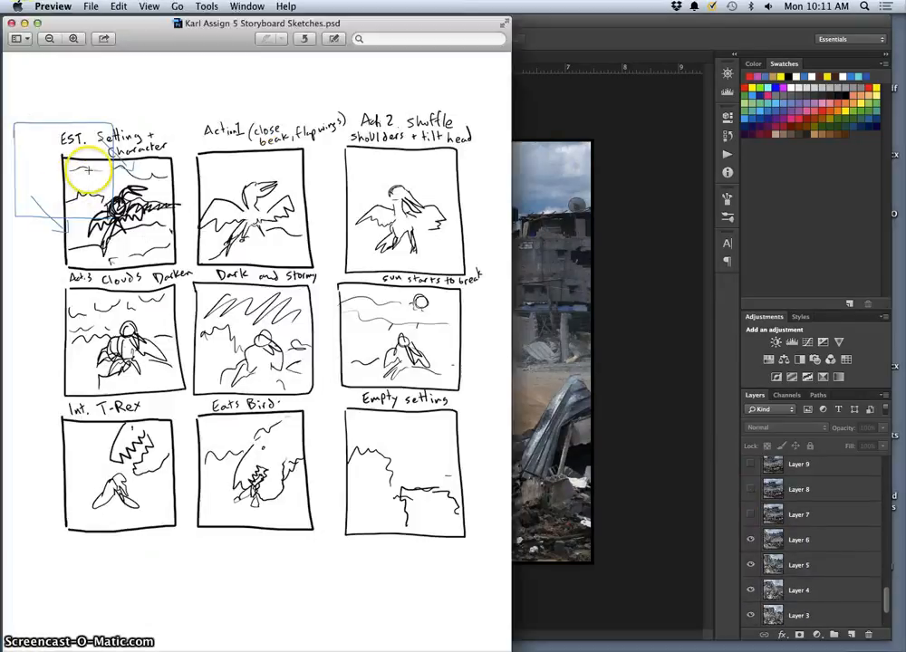
- Switch back to Photoshop and show Layers 7, 8 and 9 in order in the Stage document
{"action": "left_click", "coordinate": [653, 366]}
{"action": "left_click", "coordinate": [750, 515]}
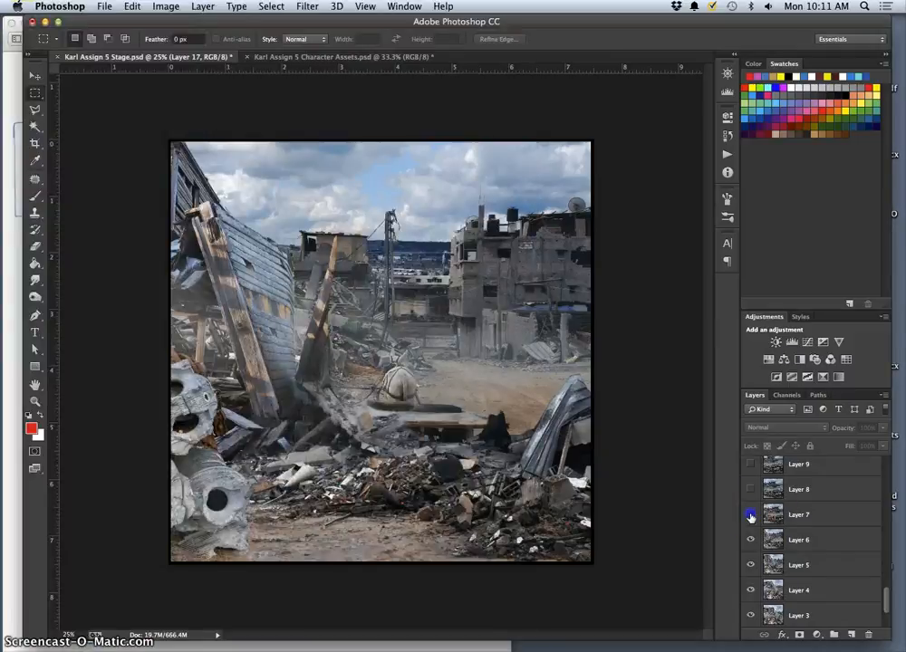
{"action": "left_click", "coordinate": [750, 489]}
{"action": "left_click", "coordinate": [751, 465]}
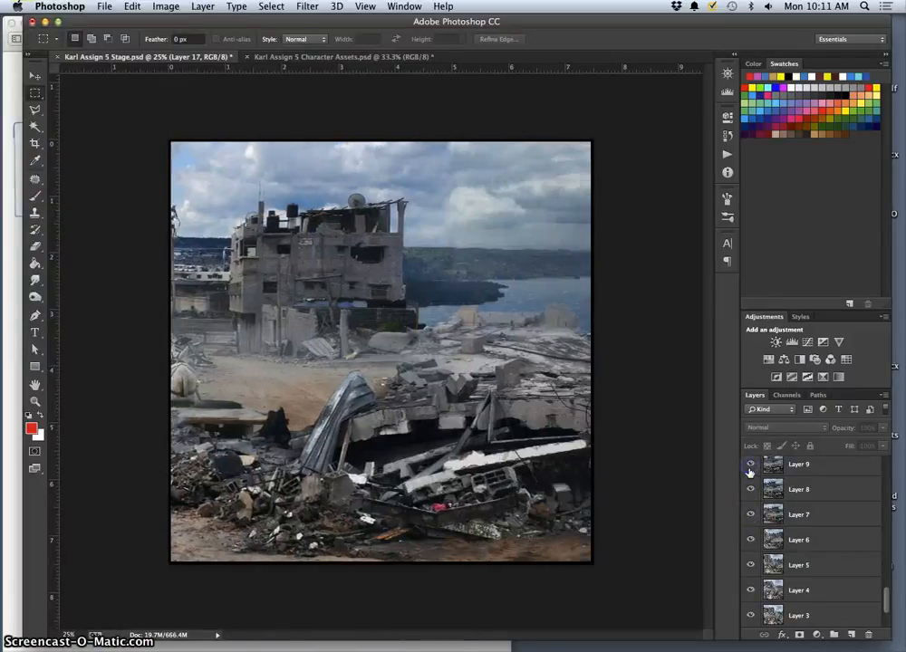
{"action": "scroll", "coordinate": [752, 494], "scroll_direction": "up", "scroll_amount": 2}
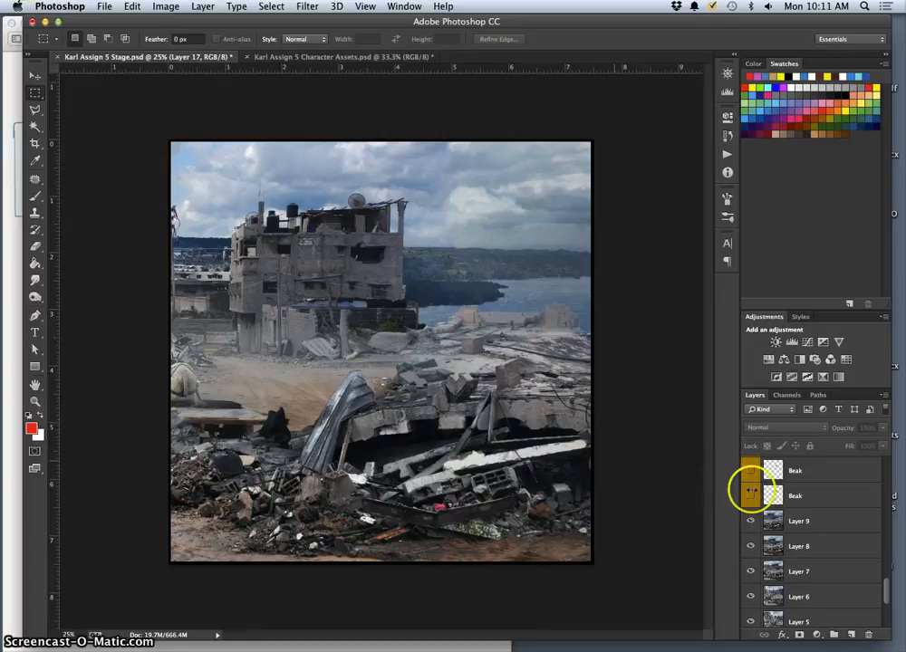
{"action": "left_click", "coordinate": [749, 497]}
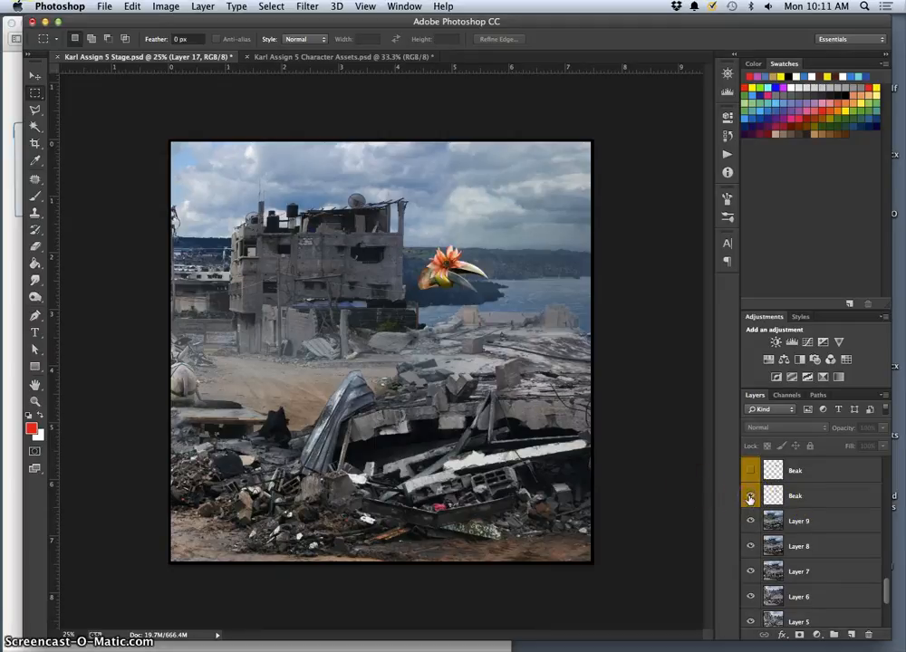
{"action": "scroll", "coordinate": [752, 494], "scroll_direction": "up", "scroll_amount": 10}
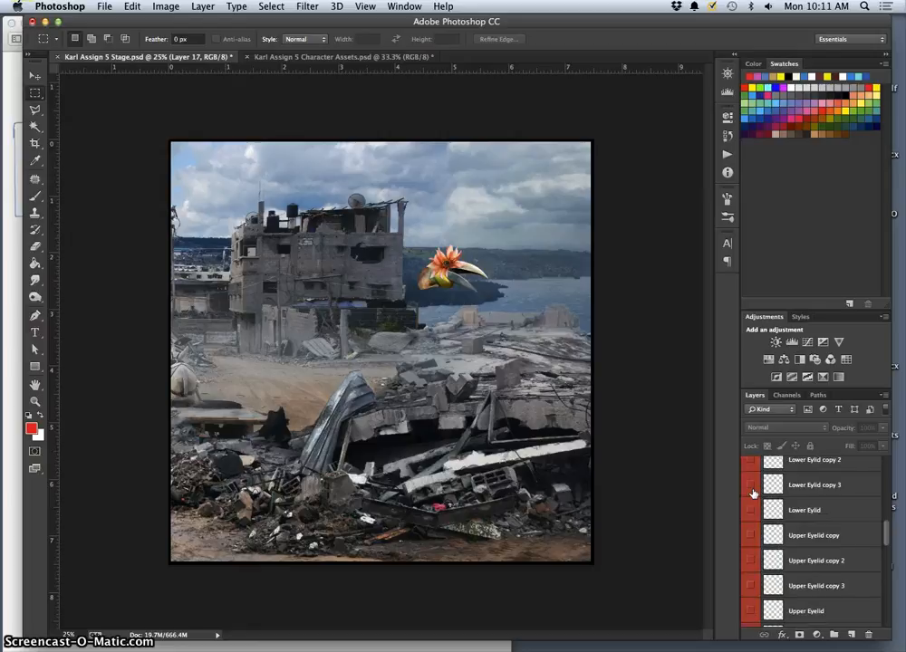
{"action": "scroll", "coordinate": [752, 493], "scroll_direction": "down", "scroll_amount": 4}
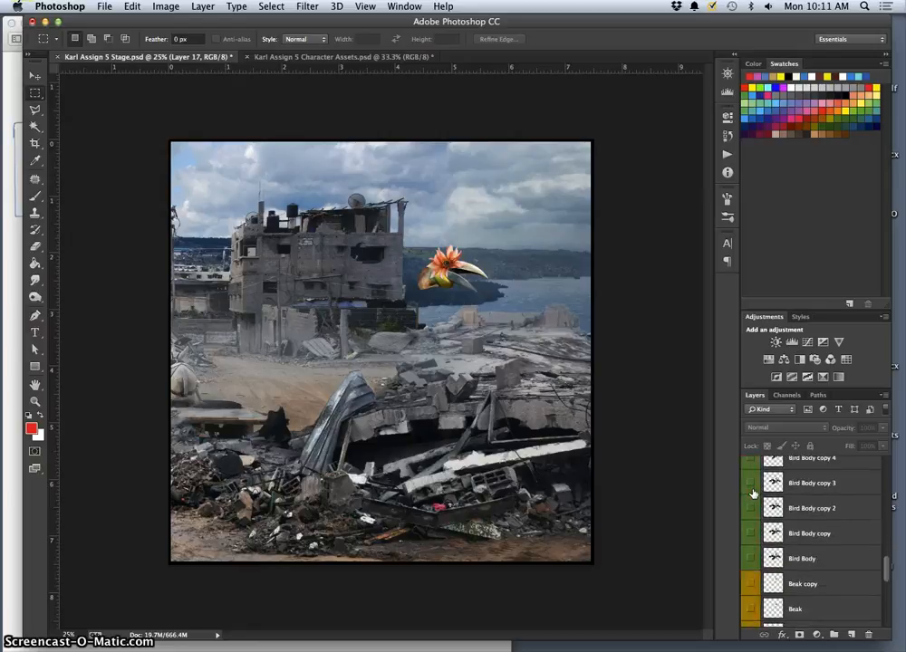
{"action": "scroll", "coordinate": [753, 494], "scroll_direction": "down", "scroll_amount": 3}
{"action": "scroll", "coordinate": [753, 496], "scroll_direction": "up", "scroll_amount": 2}
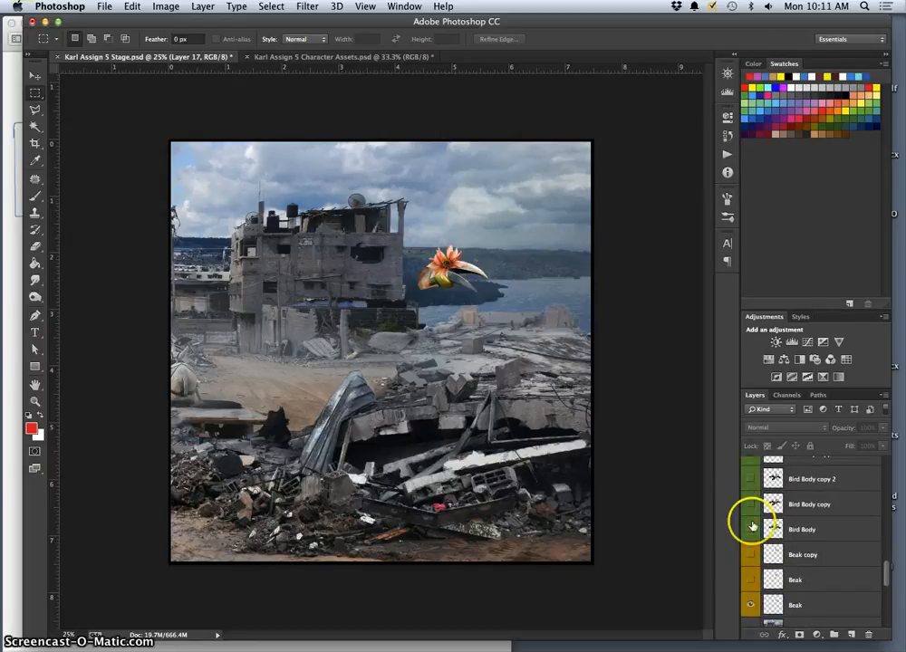
{"action": "left_click", "coordinate": [751, 605]}
- Preview the "with 7" bird over its matching background by showing it and hiding Layers 8 and 9
{"action": "scroll", "coordinate": [776, 546], "scroll_direction": "up", "scroll_amount": 10}
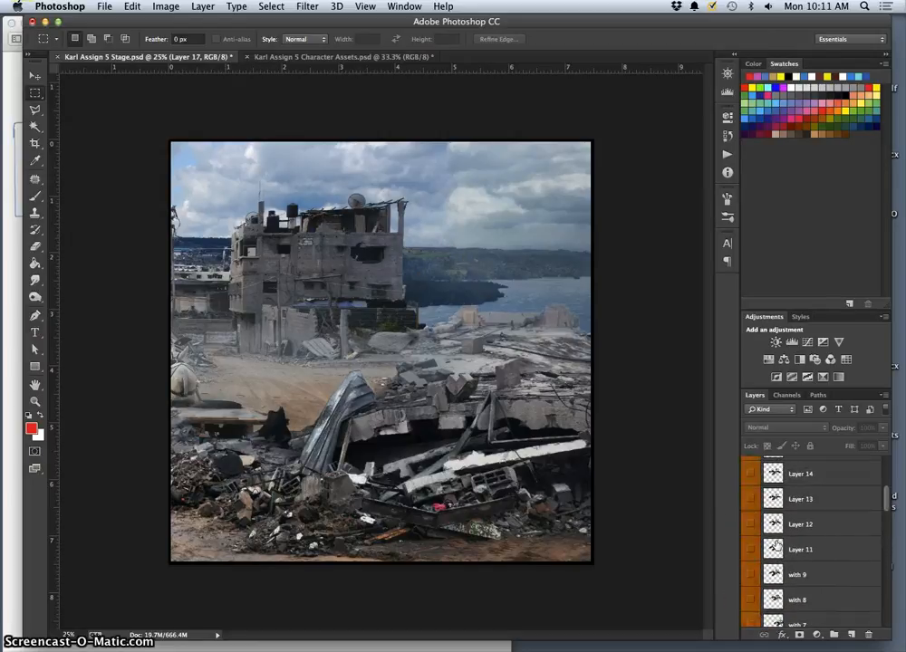
{"action": "scroll", "coordinate": [776, 544], "scroll_direction": "down", "scroll_amount": 3}
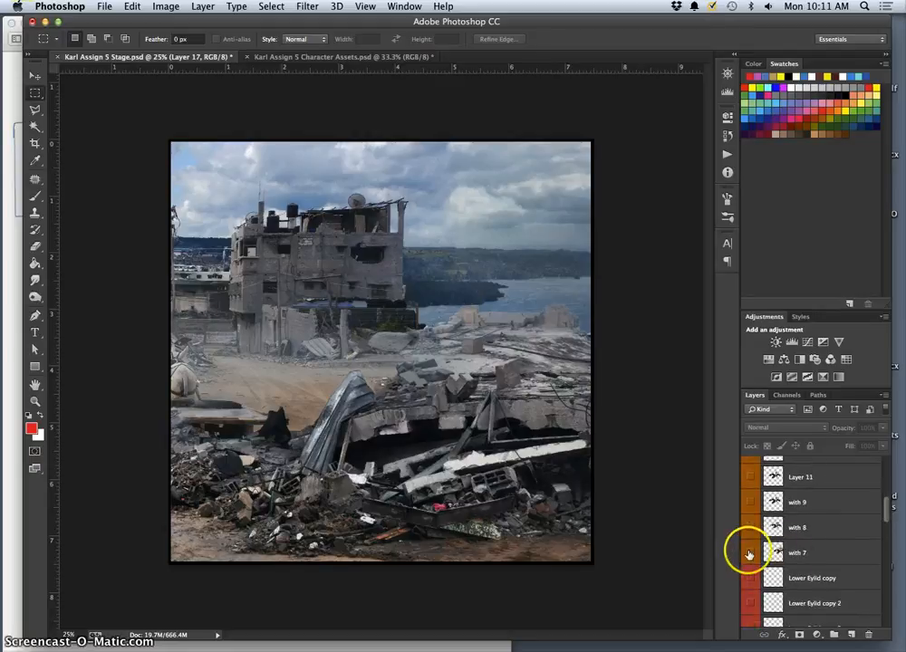
{"action": "left_click", "coordinate": [750, 552]}
{"action": "scroll", "coordinate": [804, 546], "scroll_direction": "down", "scroll_amount": 15}
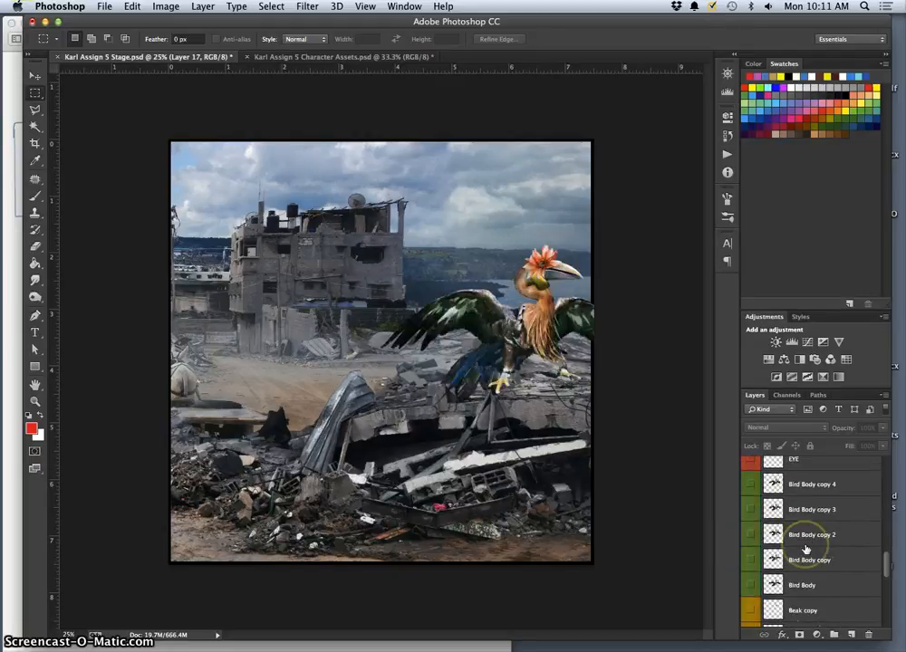
{"action": "scroll", "coordinate": [806, 548], "scroll_direction": "up", "scroll_amount": 3}
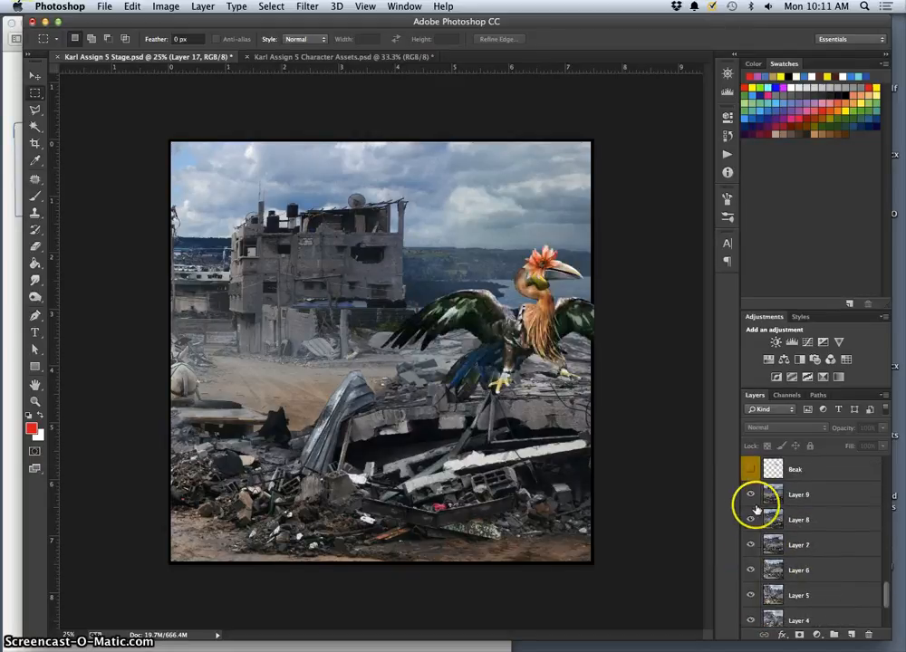
{"action": "left_click", "coordinate": [750, 519]}
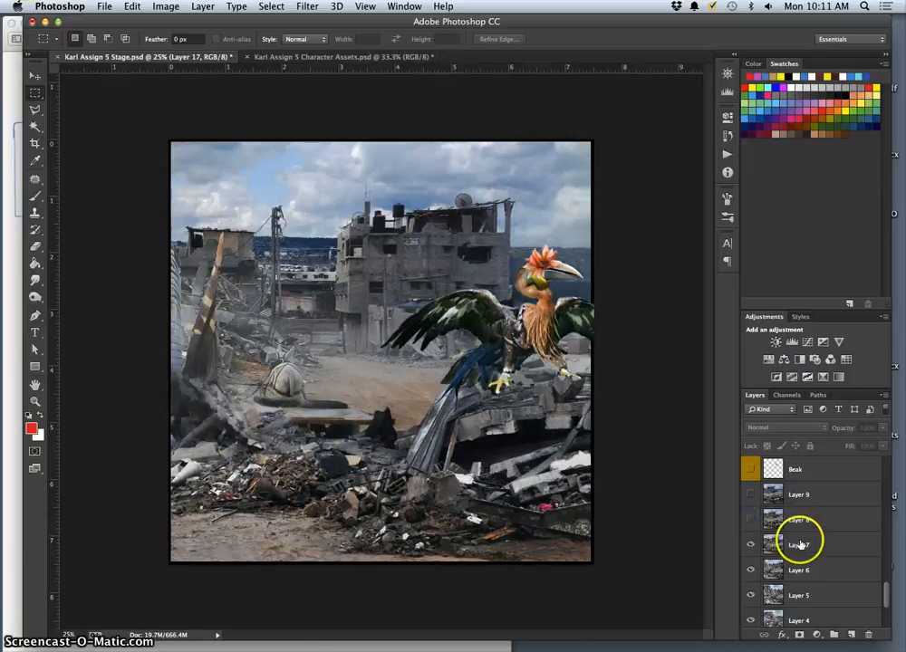
- Preview the next camera position by showing Layer 8 and replacing the "with 7" bird with "with 8"
{"action": "left_click", "coordinate": [751, 521]}
{"action": "scroll", "coordinate": [794, 521], "scroll_direction": "up", "scroll_amount": 15}
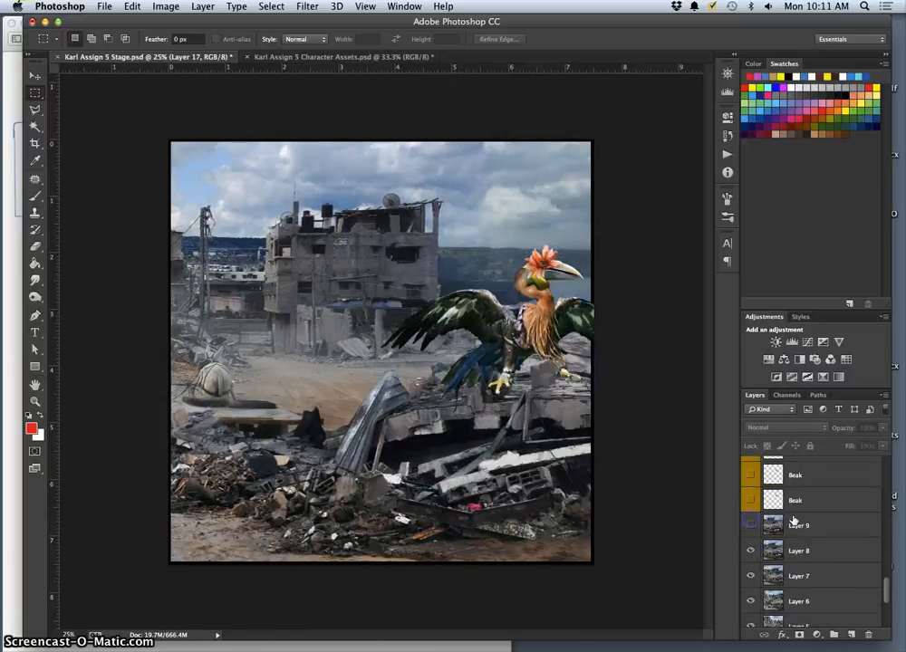
{"action": "scroll", "coordinate": [794, 521], "scroll_direction": "up", "scroll_amount": 1}
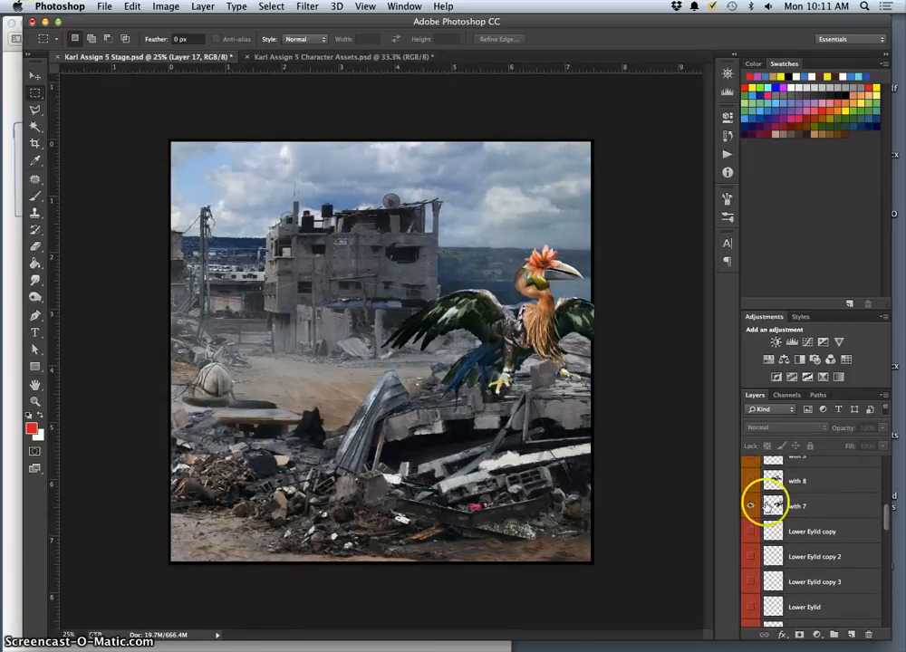
{"action": "left_click", "coordinate": [750, 481]}
{"action": "left_click", "coordinate": [750, 506]}
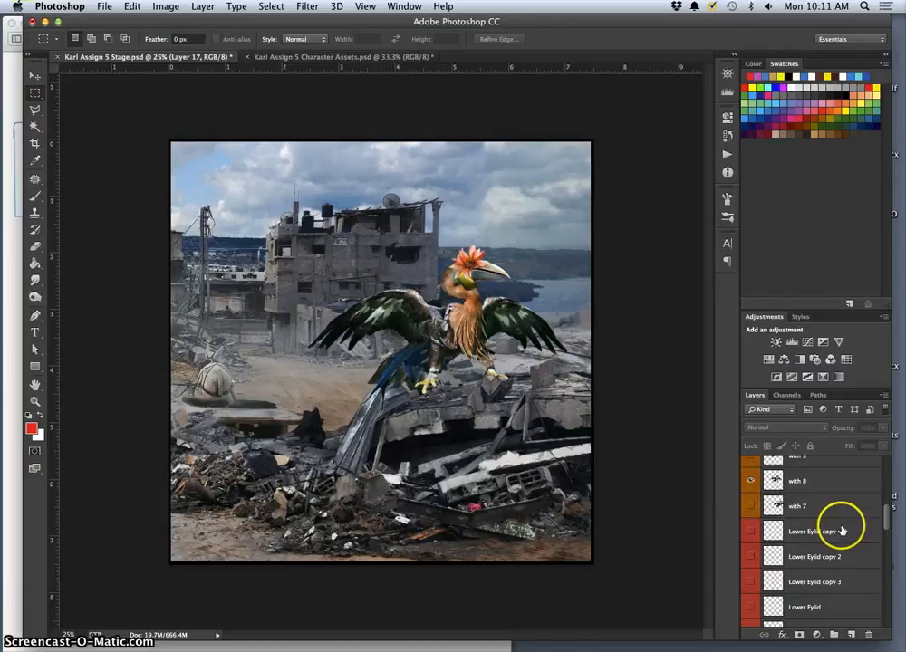
- Show background Layer 9 and replace the "with 8" bird with "with 9"
{"action": "scroll", "coordinate": [842, 531], "scroll_direction": "down", "scroll_amount": 10}
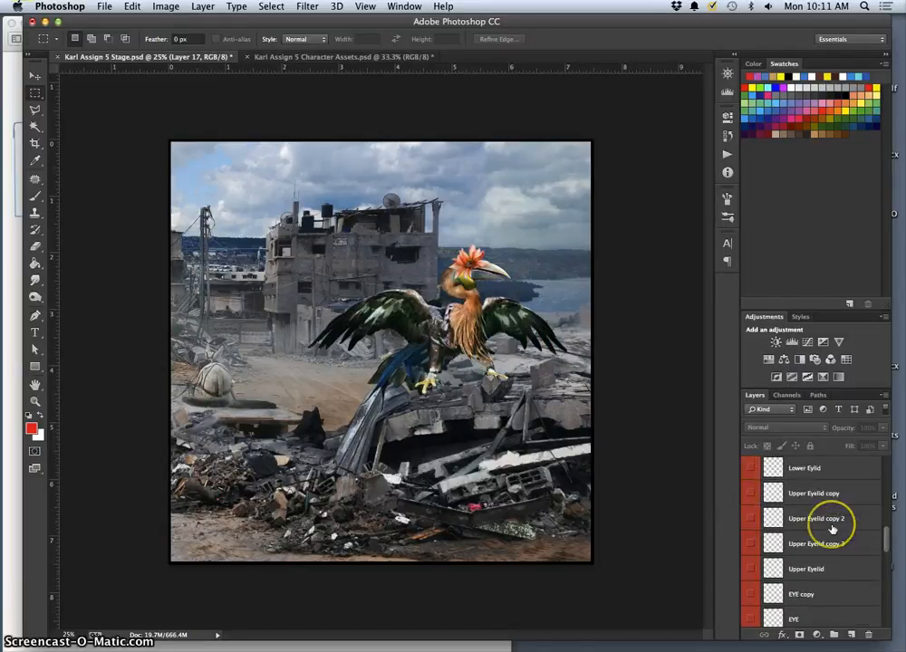
{"action": "scroll", "coordinate": [832, 528], "scroll_direction": "down", "scroll_amount": 8}
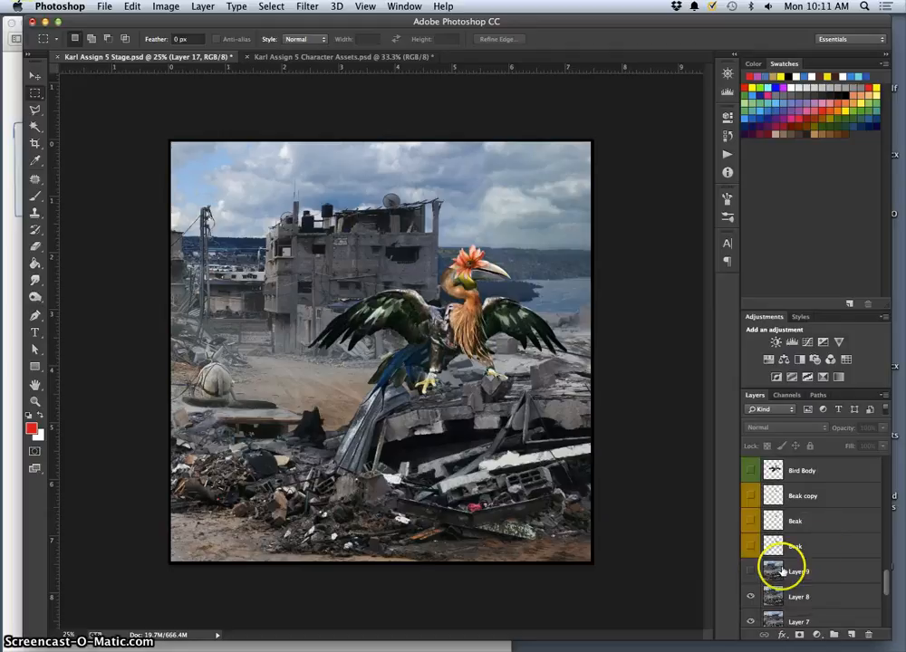
{"action": "left_click", "coordinate": [750, 570]}
{"action": "scroll", "coordinate": [804, 541], "scroll_direction": "up", "scroll_amount": 15}
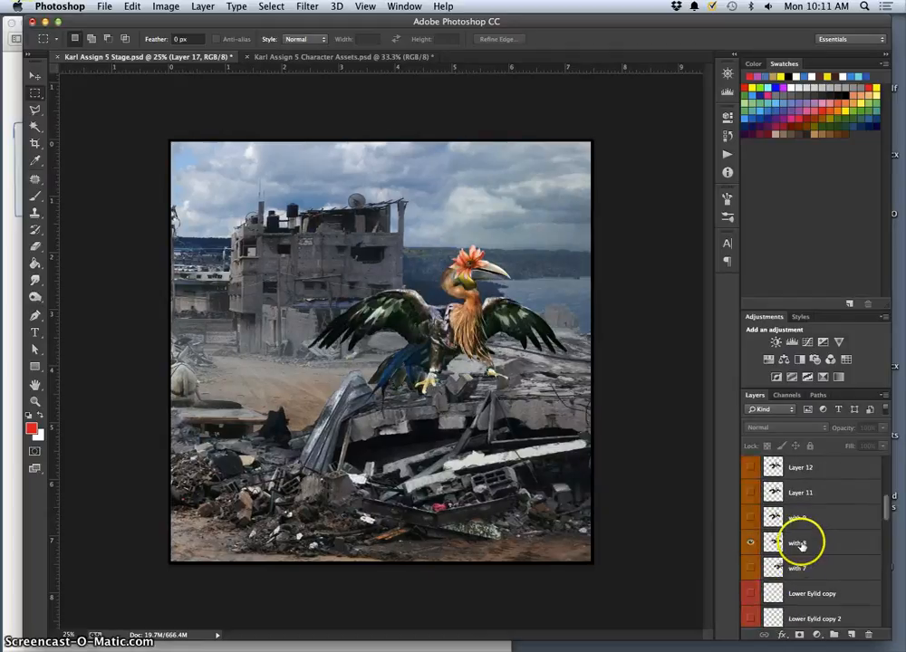
{"action": "left_click", "coordinate": [751, 542]}
{"action": "left_click", "coordinate": [750, 517]}
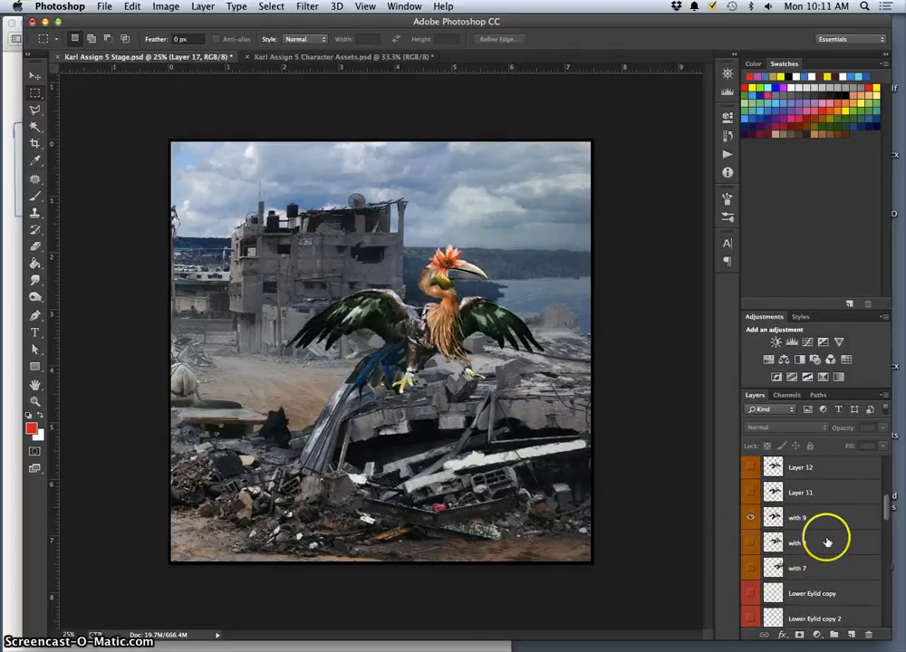
- Preview the bird's wing poses by hiding "with 9" and showing Layers 11, 12, 13 and 14 one at a time
{"action": "scroll", "coordinate": [826, 542], "scroll_direction": "up", "scroll_amount": 1}
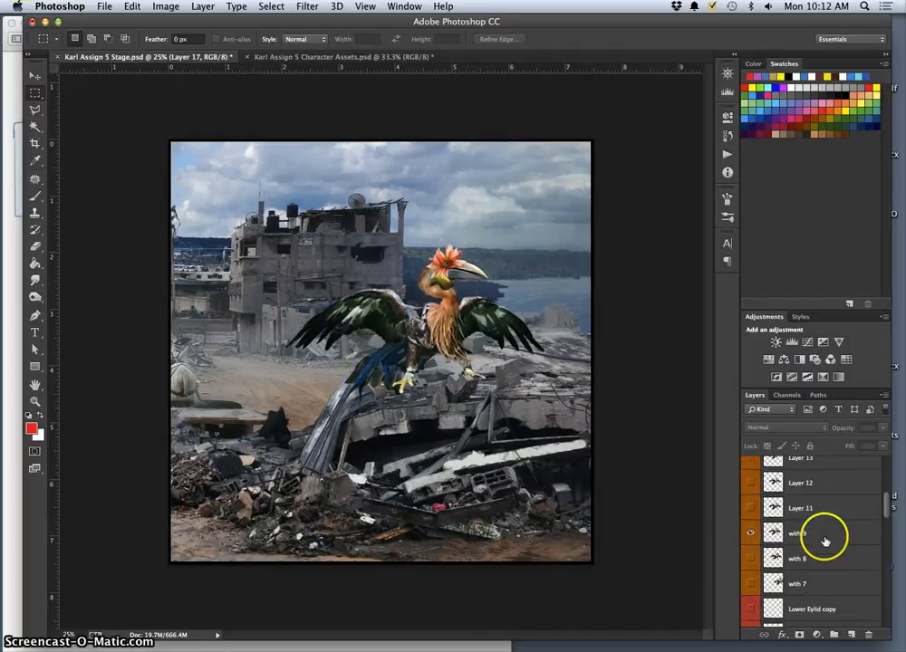
{"action": "left_click", "coordinate": [749, 534]}
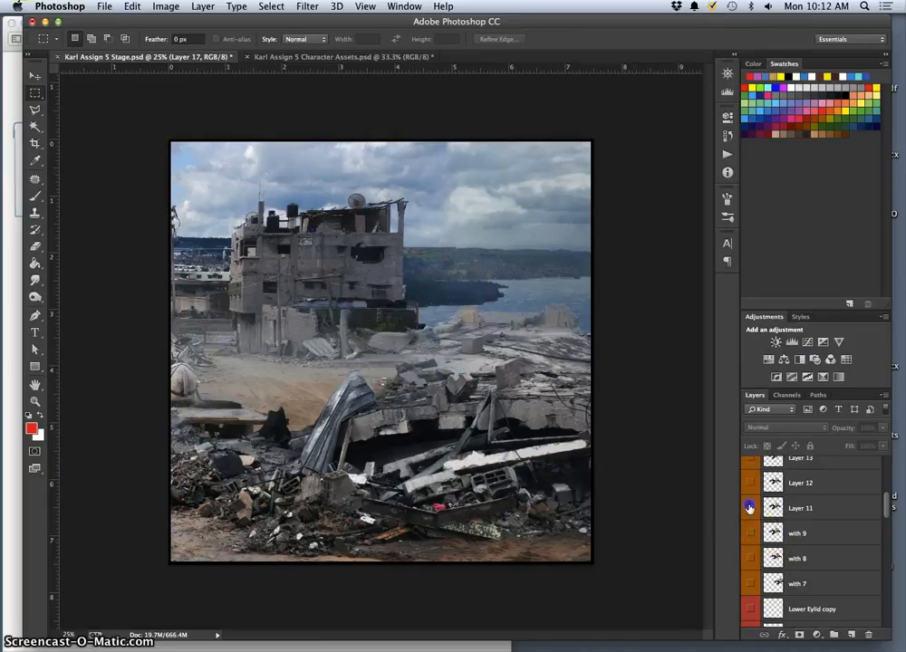
{"action": "left_click", "coordinate": [749, 509]}
{"action": "left_click", "coordinate": [749, 508]}
{"action": "left_click", "coordinate": [749, 483]}
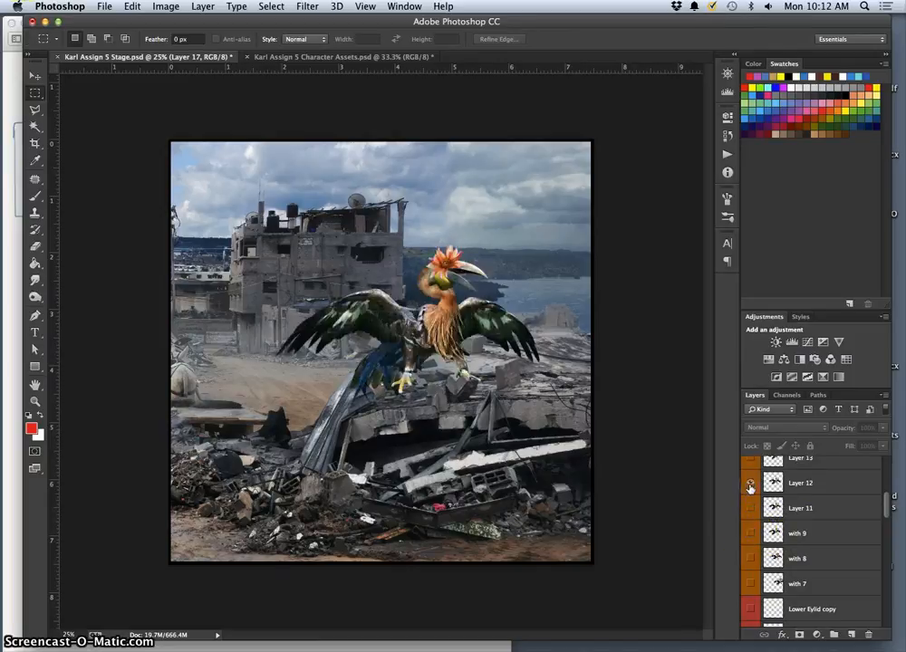
{"action": "scroll", "coordinate": [750, 489], "scroll_direction": "up", "scroll_amount": 1}
{"action": "left_click", "coordinate": [749, 493]}
{"action": "left_click", "coordinate": [749, 517]}
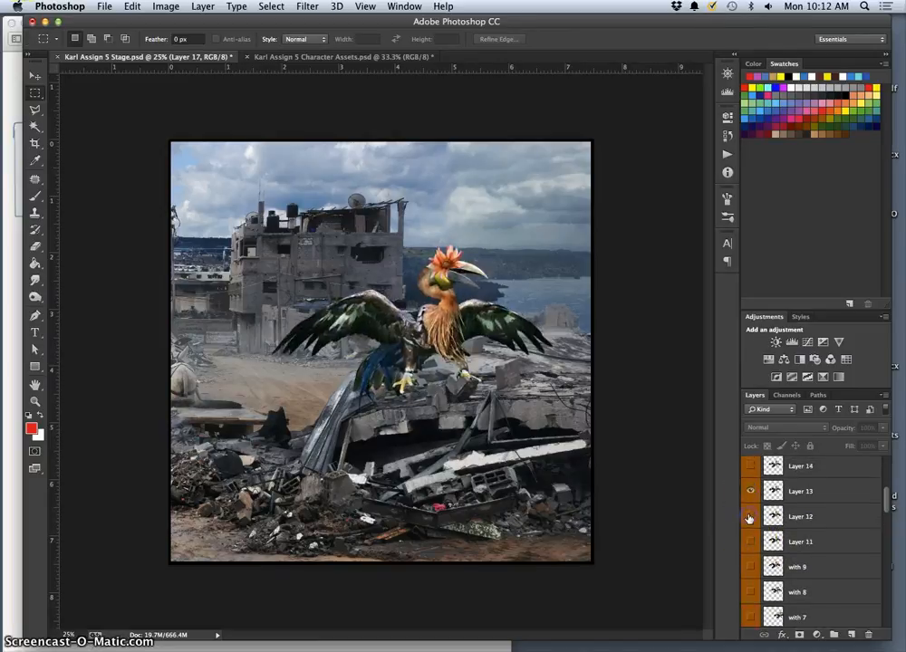
{"action": "left_click", "coordinate": [750, 467]}
{"action": "left_click", "coordinate": [751, 492]}
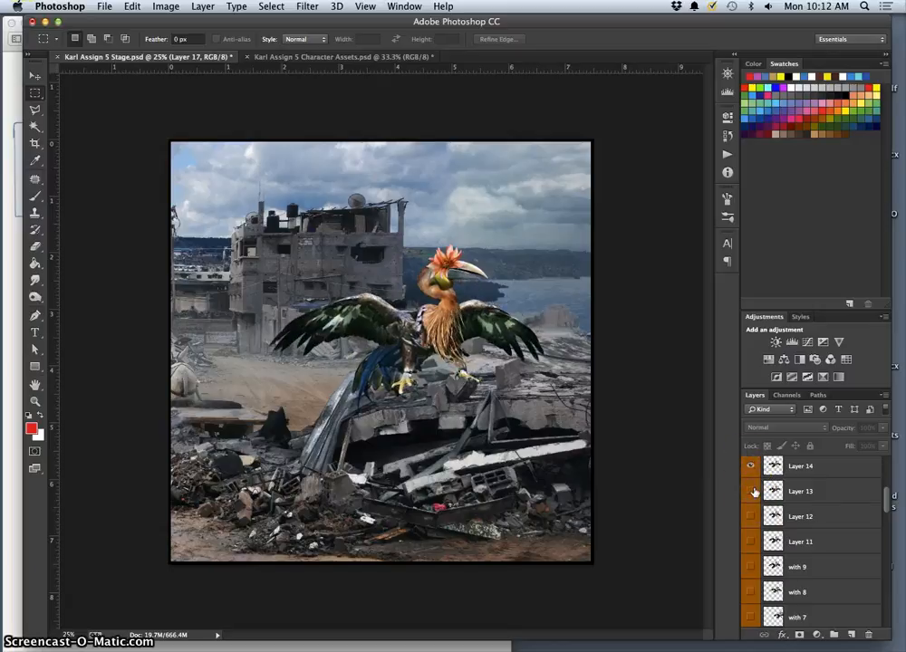
- Replace the Layer 14 bird pose with Layers 15, 16 and 17 in turn, leaving only Layer 17 shown
{"action": "scroll", "coordinate": [757, 492], "scroll_direction": "up", "scroll_amount": 4}
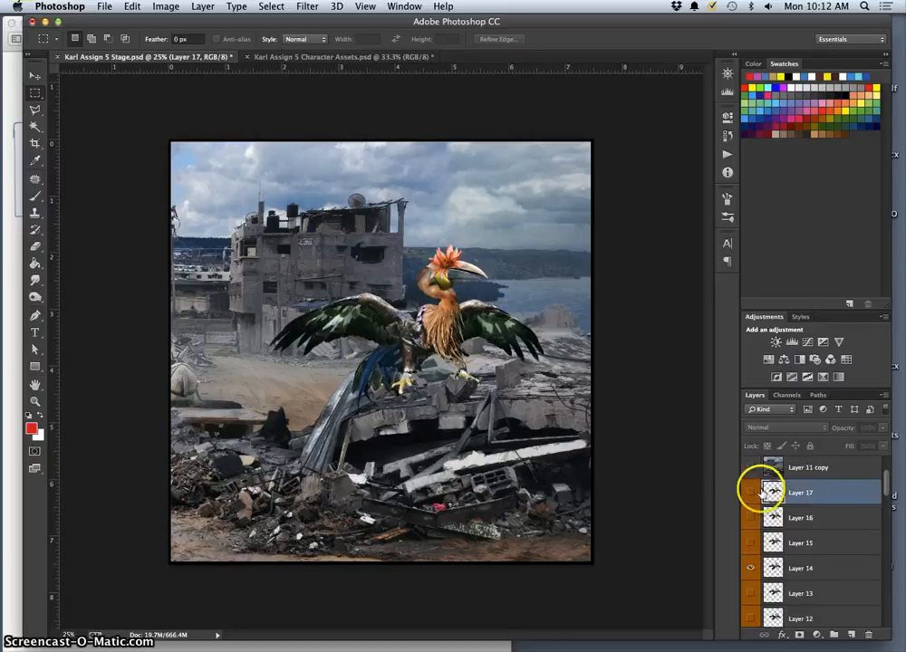
{"action": "left_click", "coordinate": [751, 543]}
{"action": "left_click", "coordinate": [750, 568]}
{"action": "left_click", "coordinate": [750, 520]}
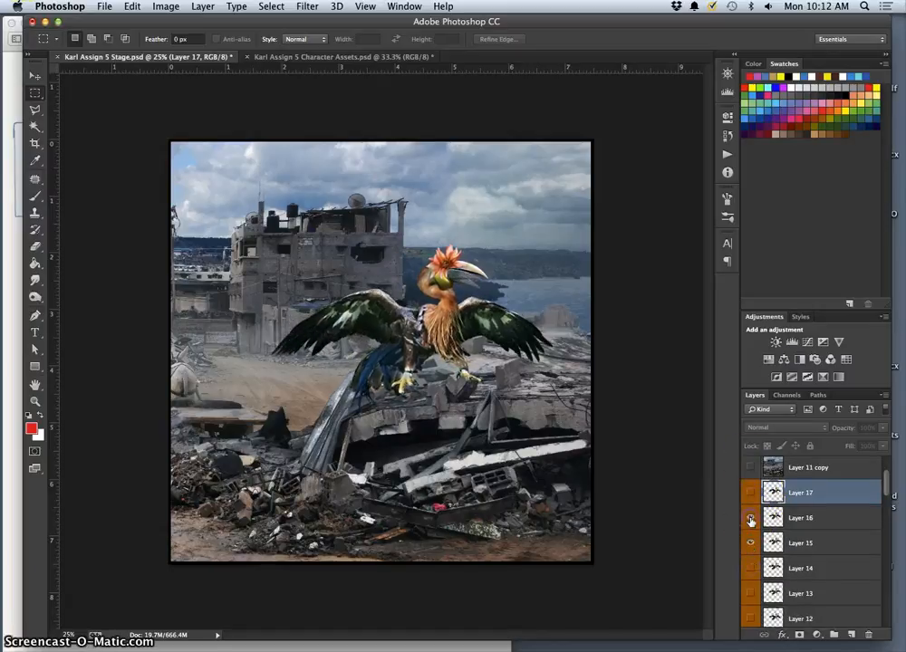
{"action": "left_click", "coordinate": [750, 543]}
{"action": "left_click", "coordinate": [750, 494]}
{"action": "left_click", "coordinate": [750, 519]}
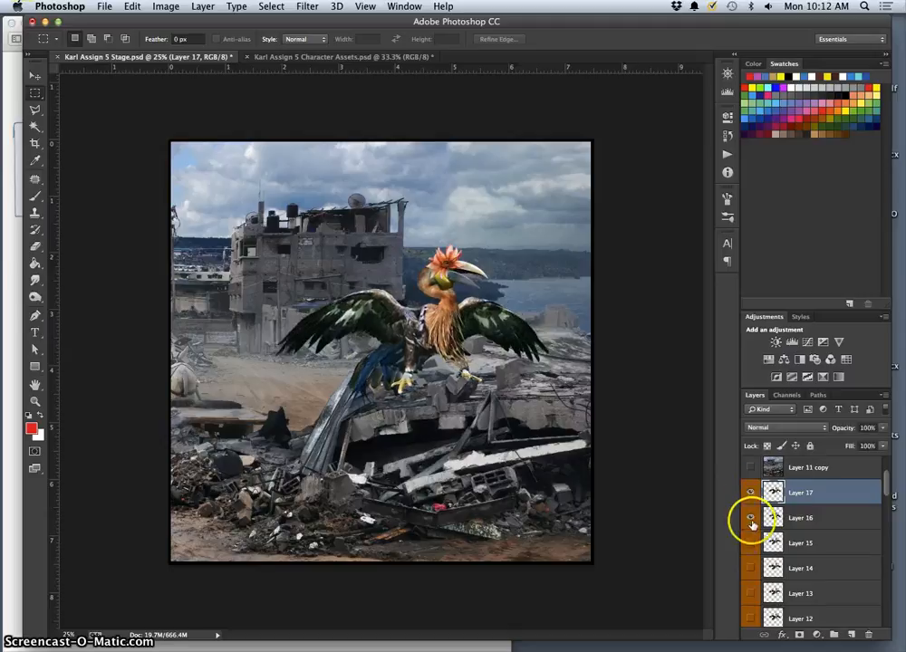
- Select all the hidden bird-part layers from "Lower Eylid copy" down to the lowest Beak layer above Layer 9
{"action": "scroll", "coordinate": [761, 521], "scroll_direction": "up", "scroll_amount": 1}
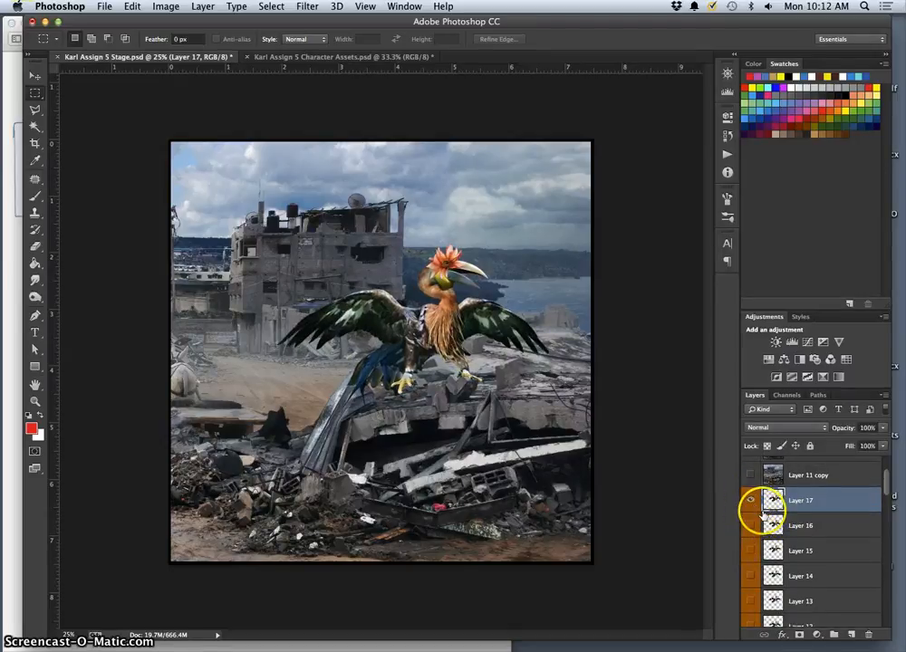
{"action": "scroll", "coordinate": [759, 514], "scroll_direction": "down", "scroll_amount": 1}
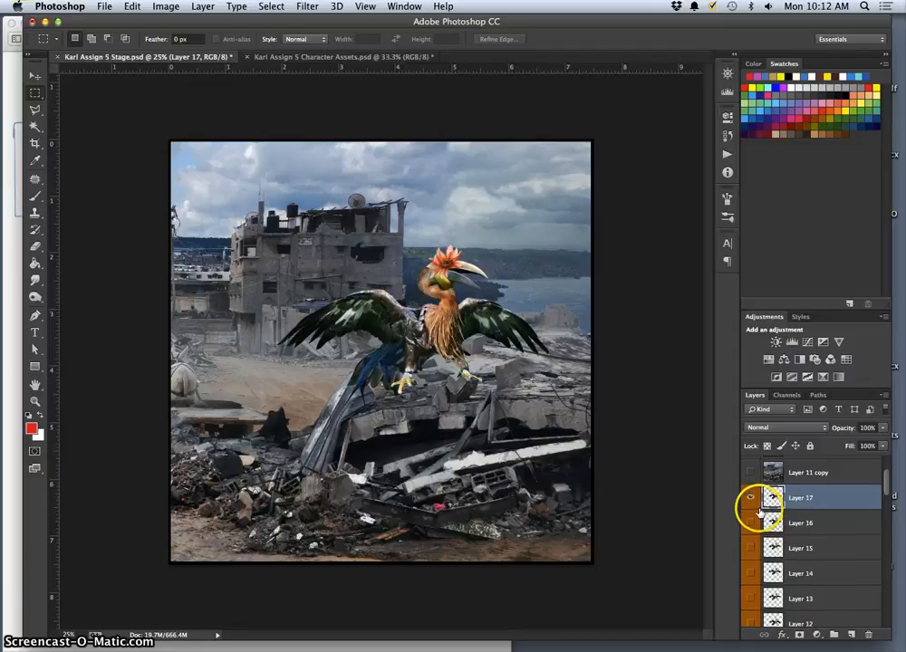
{"action": "scroll", "coordinate": [759, 515], "scroll_direction": "down", "scroll_amount": 10}
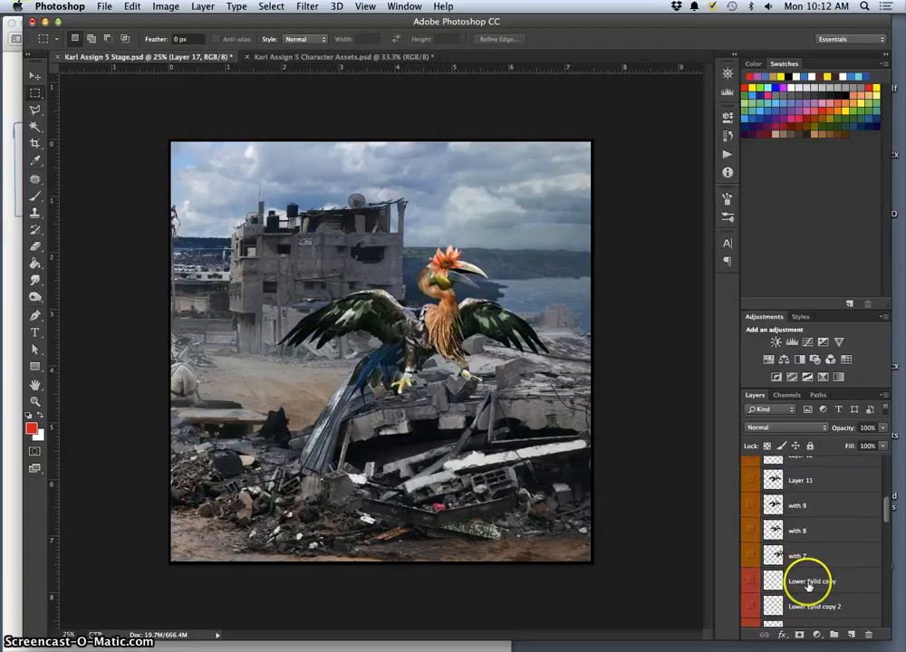
{"action": "left_click", "coordinate": [820, 581]}
{"action": "scroll", "coordinate": [812, 575], "scroll_direction": "down", "scroll_amount": 3}
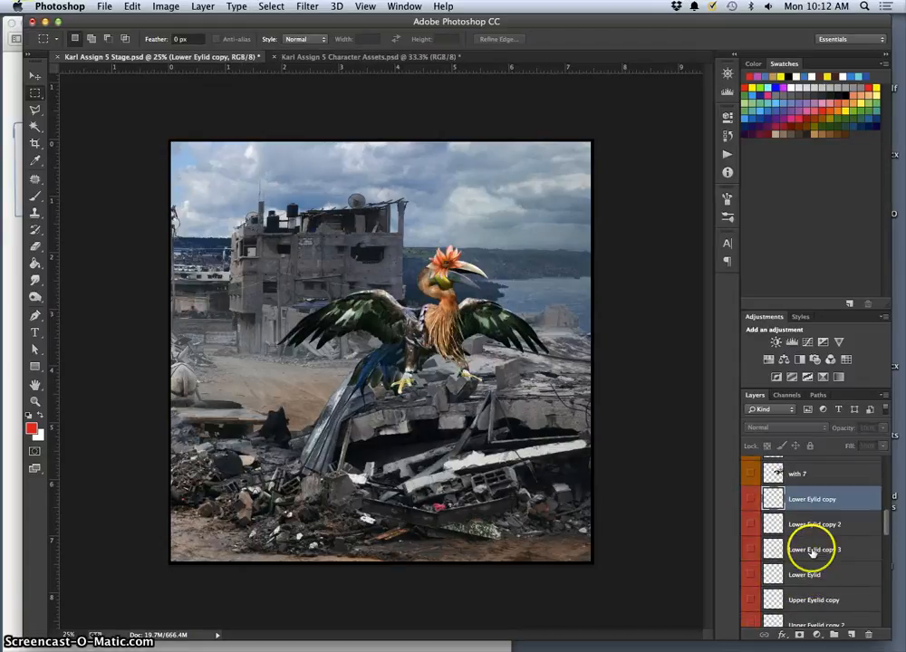
{"action": "scroll", "coordinate": [814, 559], "scroll_direction": "down", "scroll_amount": 5}
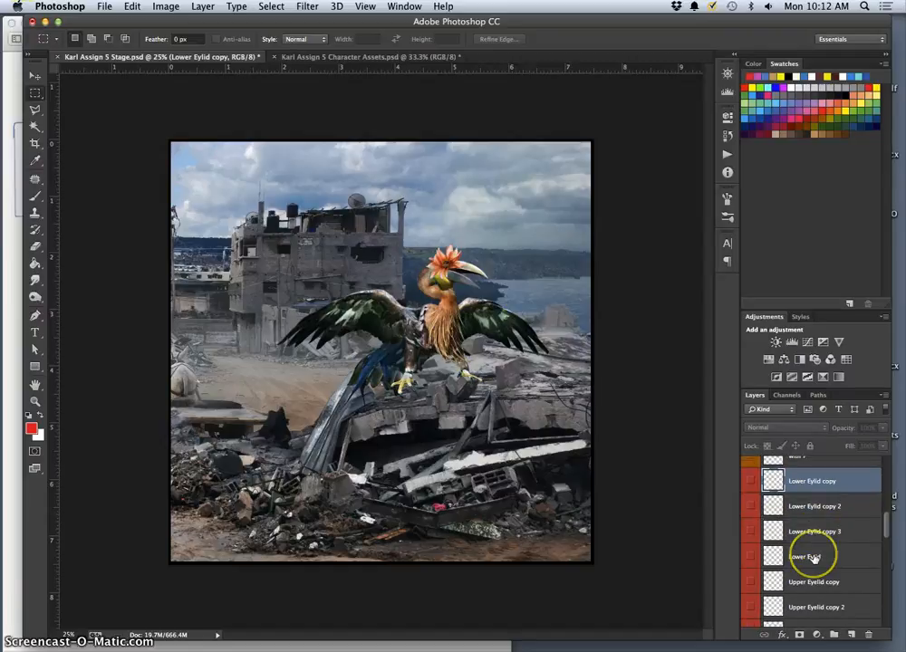
{"action": "scroll", "coordinate": [813, 559], "scroll_direction": "down", "scroll_amount": 8}
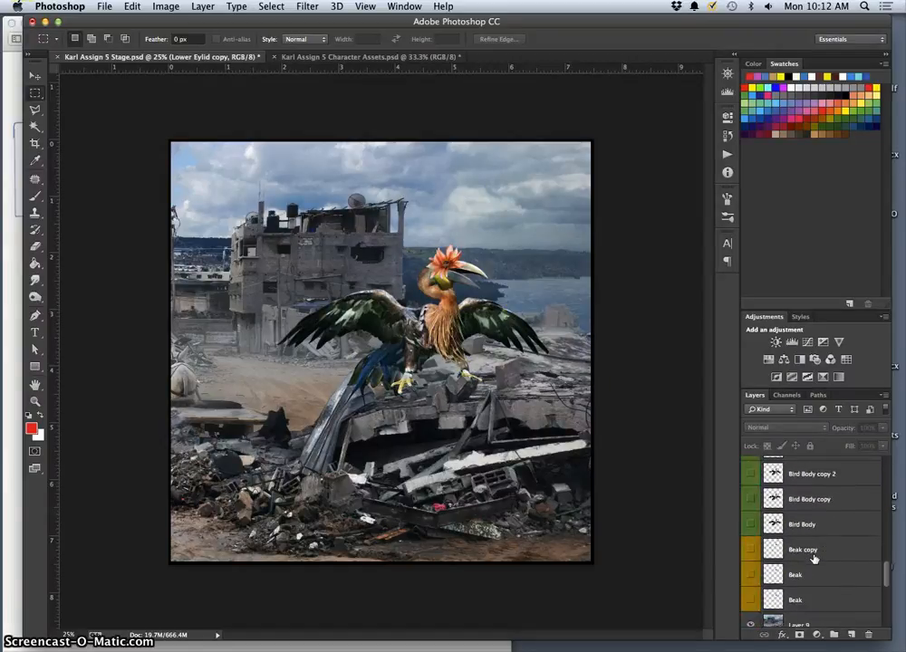
{"action": "left_click", "coordinate": [830, 555]}
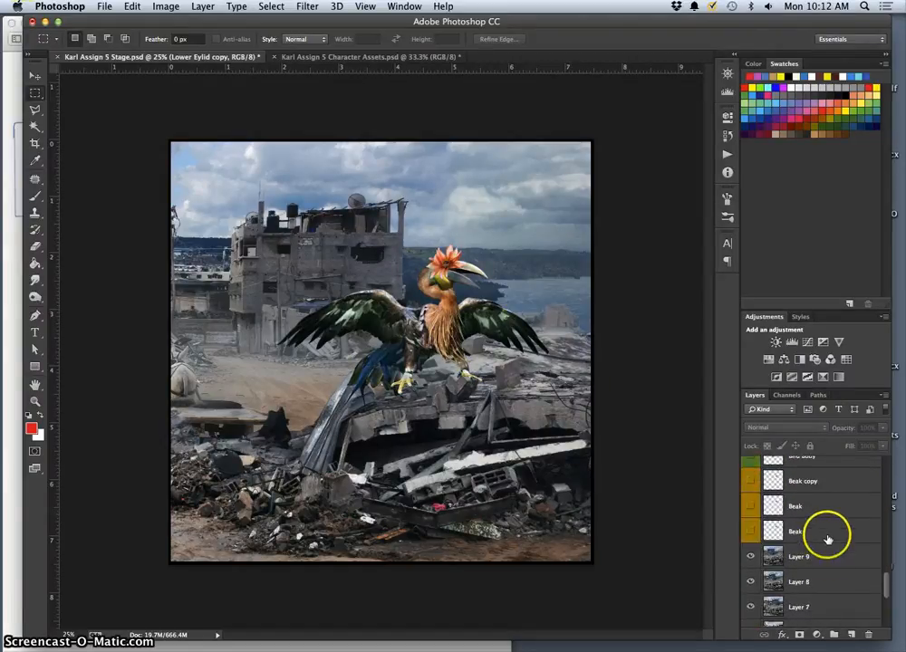
{"action": "left_click", "coordinate": [826, 538], "text": "shift"}
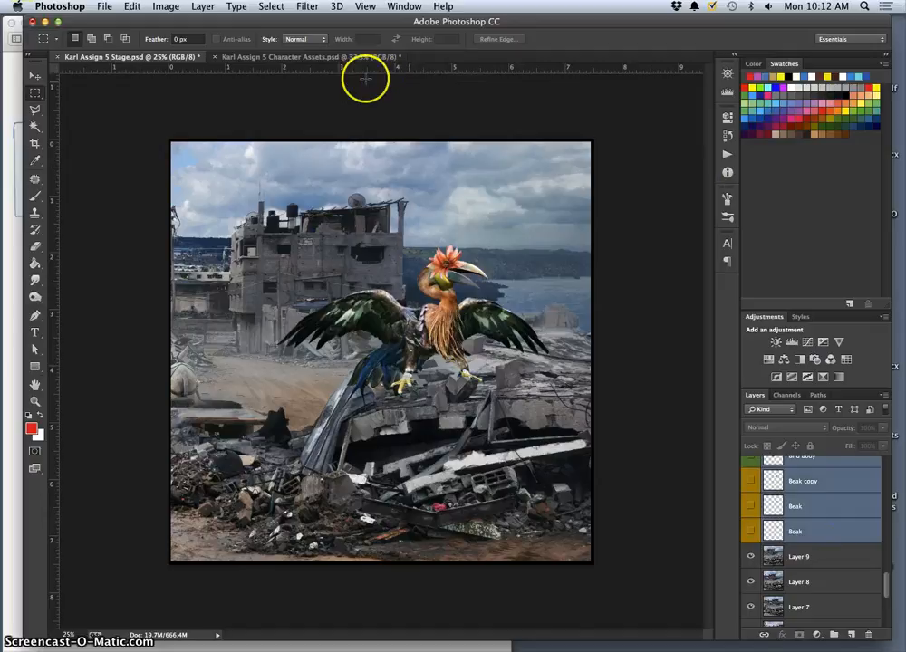
- Delete the selected hidden bird-part layers above Layer 9
{"action": "left_click_drag", "start_coordinate": [871, 607], "coordinate": [870, 635]}
{"action": "scroll", "coordinate": [835, 595], "scroll_direction": "down", "scroll_amount": 3}
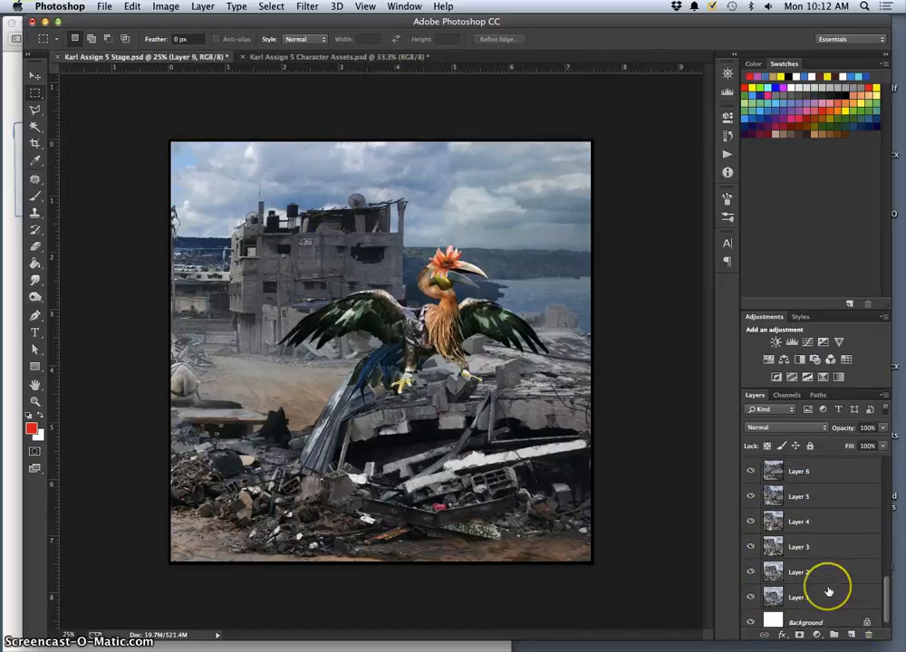
{"action": "scroll", "coordinate": [831, 589], "scroll_direction": "up", "scroll_amount": 10}
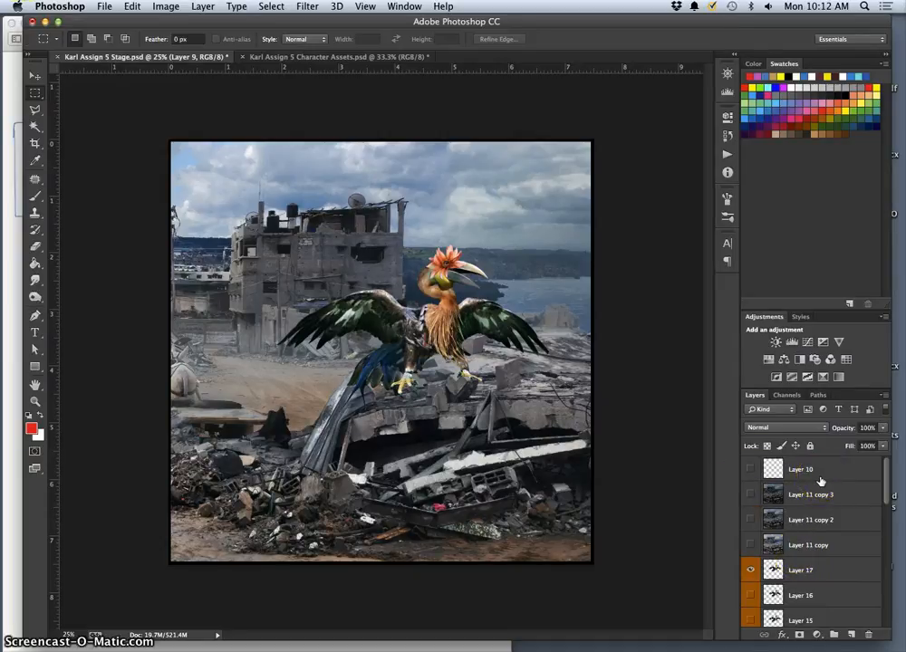
- Show Layer 10 at the top of the layer stack and make it the active layer
{"action": "left_click", "coordinate": [752, 470]}
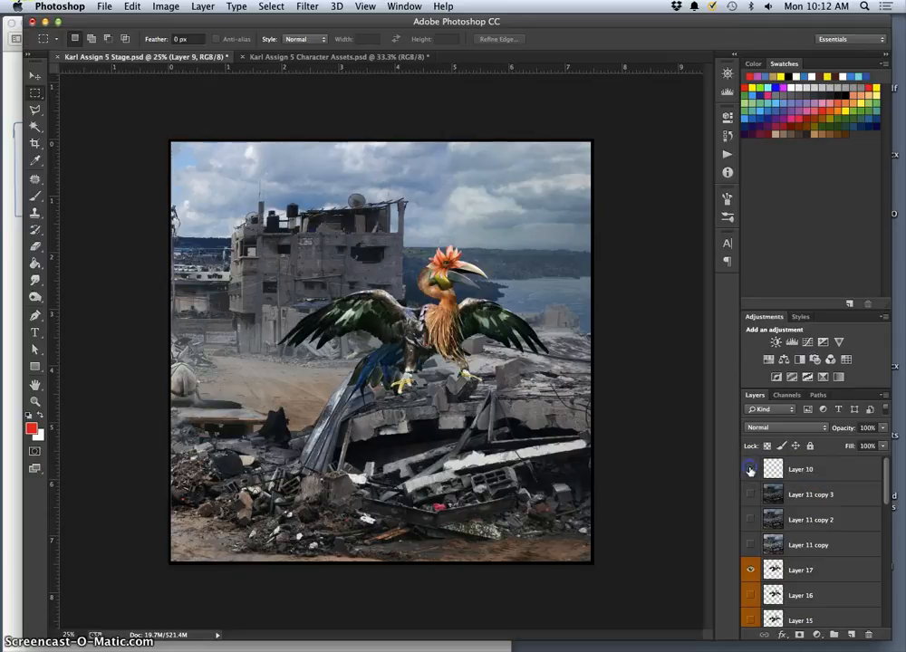
{"action": "left_click", "coordinate": [812, 481]}
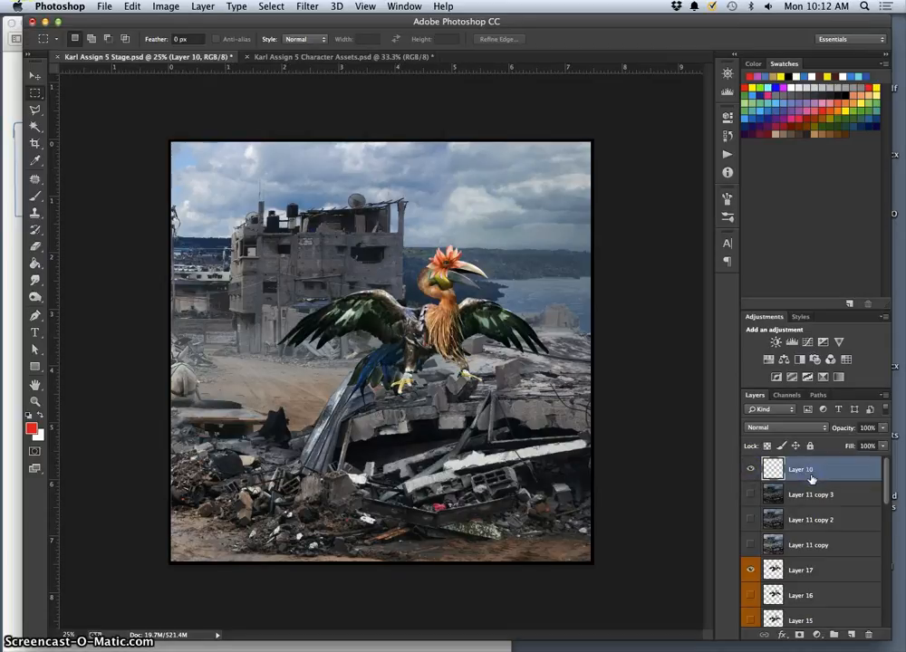
{"action": "left_click", "coordinate": [750, 471]}
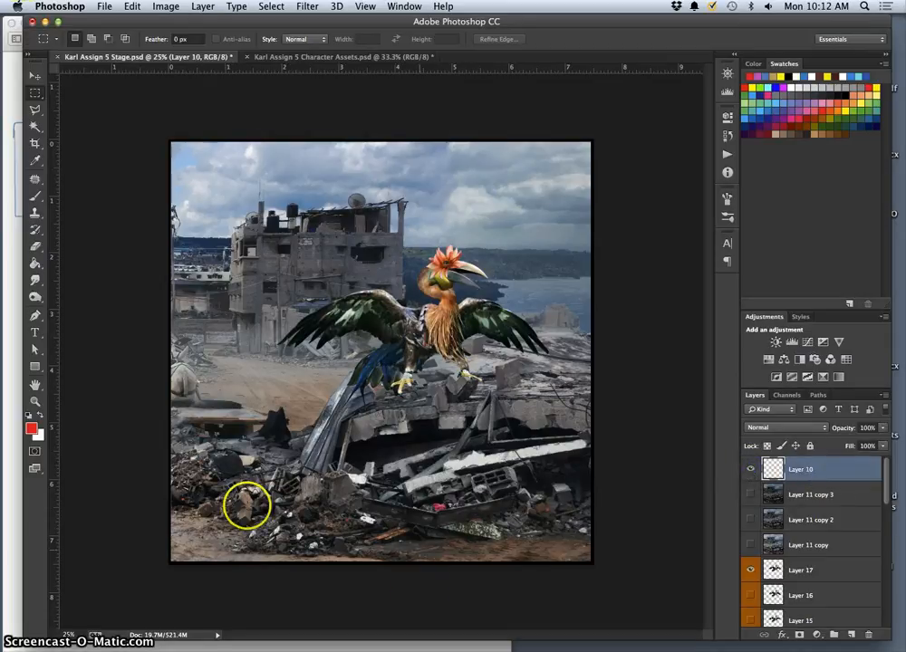
- Display the animation timeline and generate its frames from the document's layers
{"action": "left_click", "coordinate": [414, 6]}
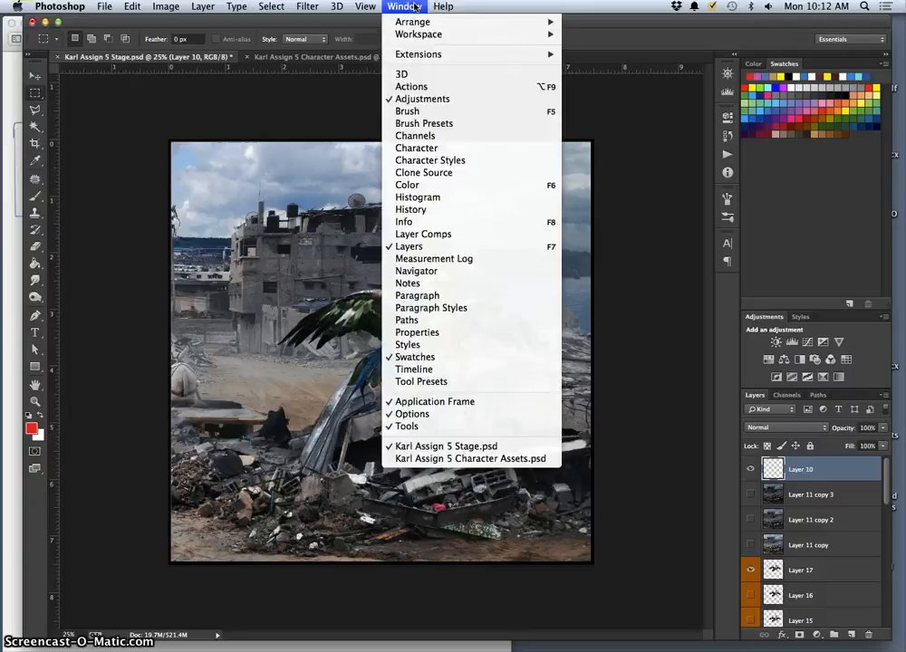
{"action": "left_click", "coordinate": [441, 370]}
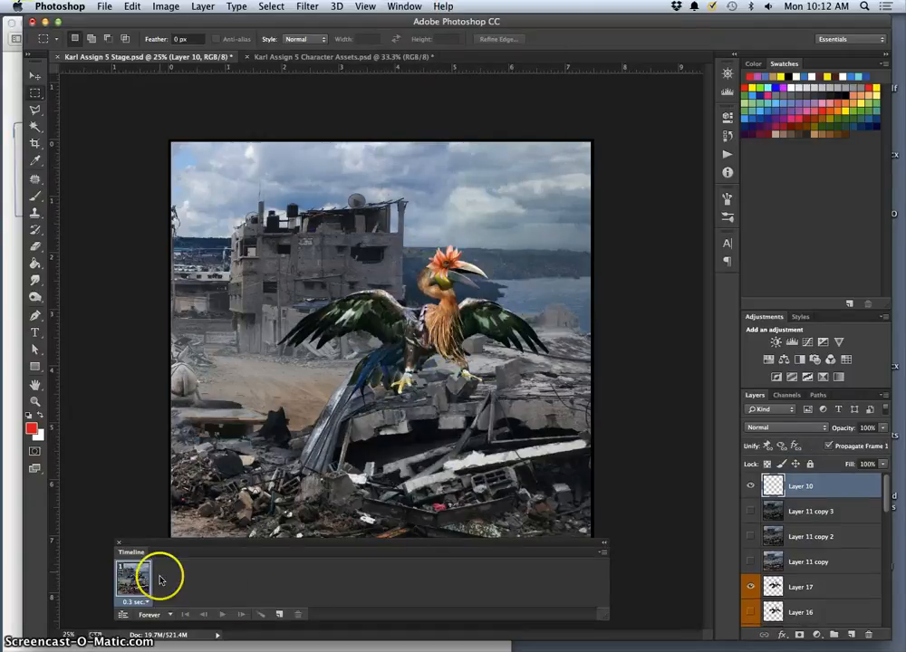
{"action": "left_click", "coordinate": [603, 557]}
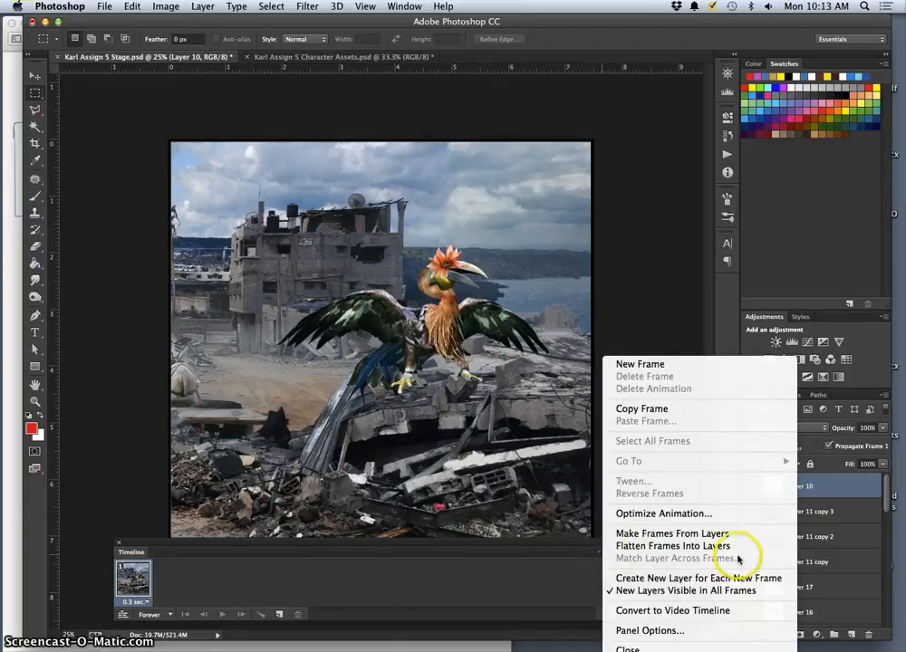
{"action": "left_click", "coordinate": [699, 536]}
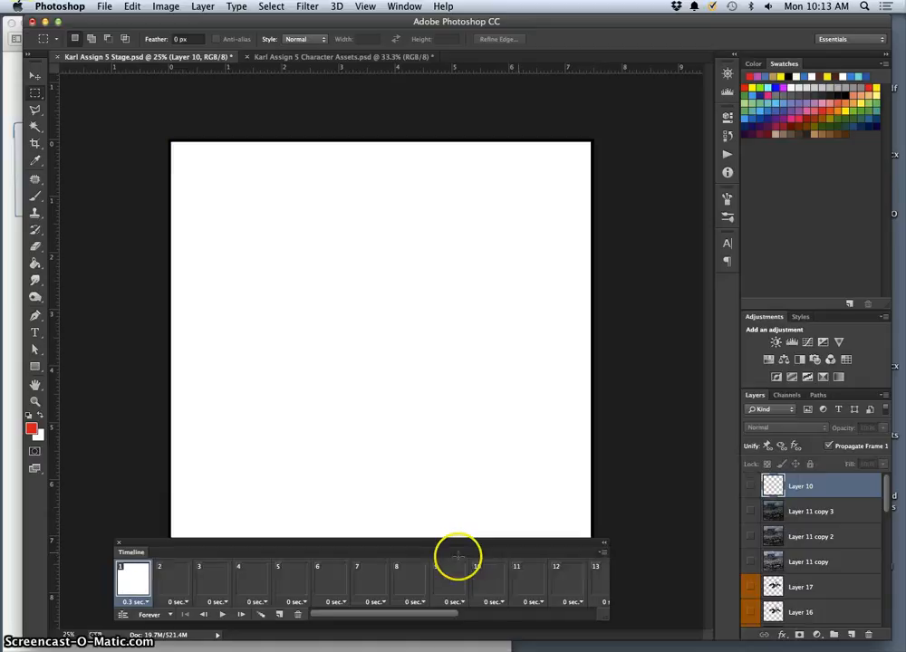
- Delete the plain white first frame and the empty last frame from the timeline
{"action": "left_click", "coordinate": [133, 579]}
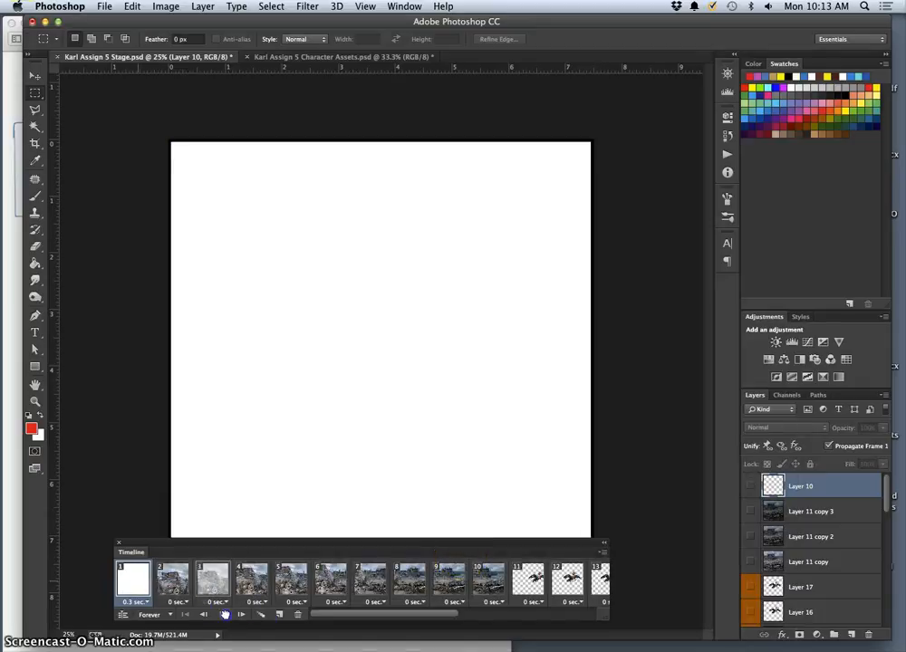
{"action": "left_click", "coordinate": [295, 615]}
{"action": "scroll", "coordinate": [366, 583], "scroll_direction": "right", "scroll_amount": 10}
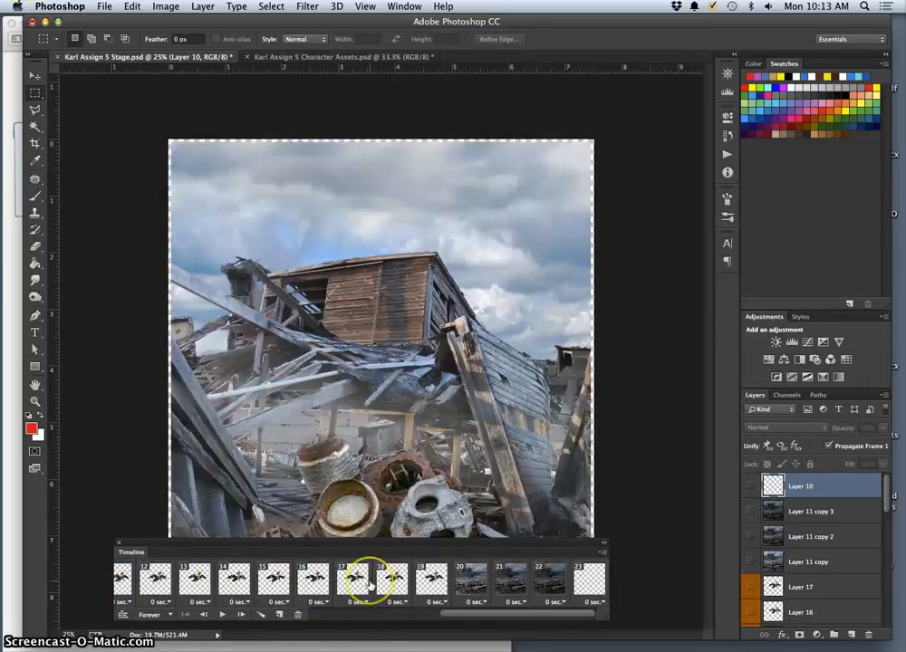
{"action": "left_click", "coordinate": [589, 580]}
{"action": "left_click", "coordinate": [298, 615]}
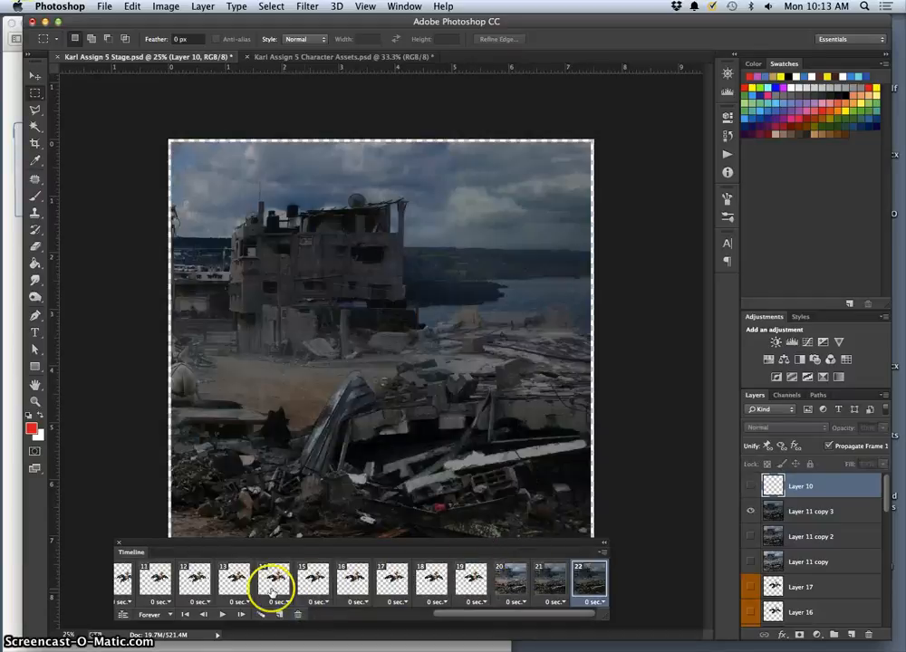
- Step through the background frames from 8 back to 1 and the bird-only frames 10 to 13 to review their contents
{"action": "scroll", "coordinate": [290, 582], "scroll_direction": "left", "scroll_amount": 10}
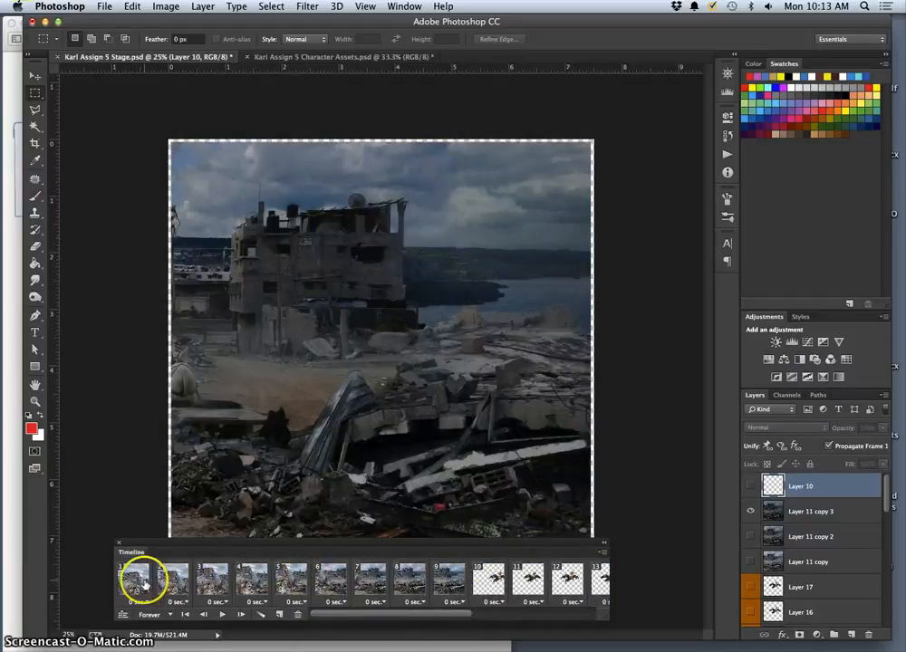
{"action": "left_click", "coordinate": [487, 578]}
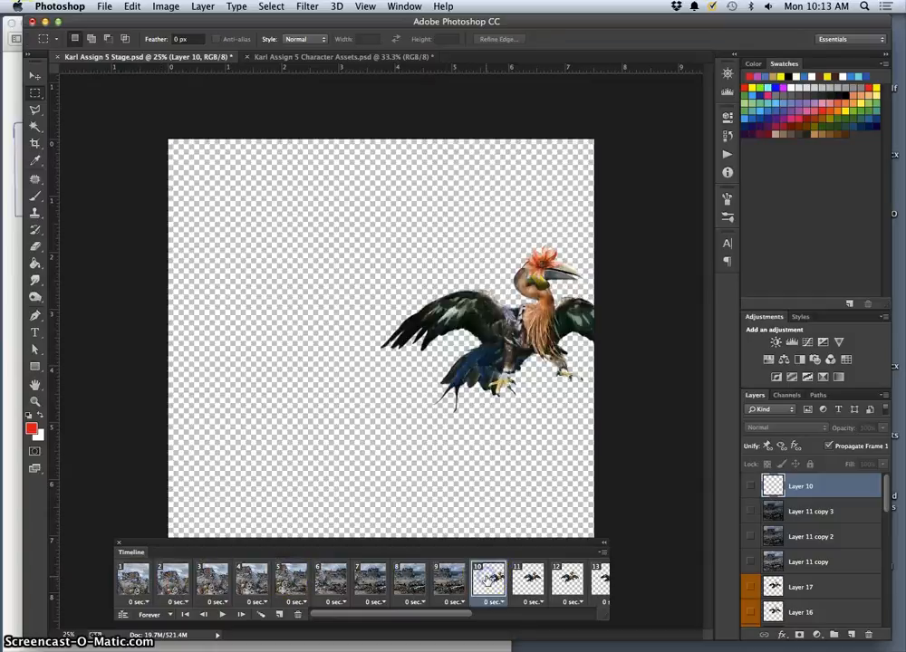
{"action": "left_click", "coordinate": [410, 580]}
{"action": "left_click", "coordinate": [370, 579]}
{"action": "left_click", "coordinate": [330, 579]}
{"action": "left_click", "coordinate": [292, 580]}
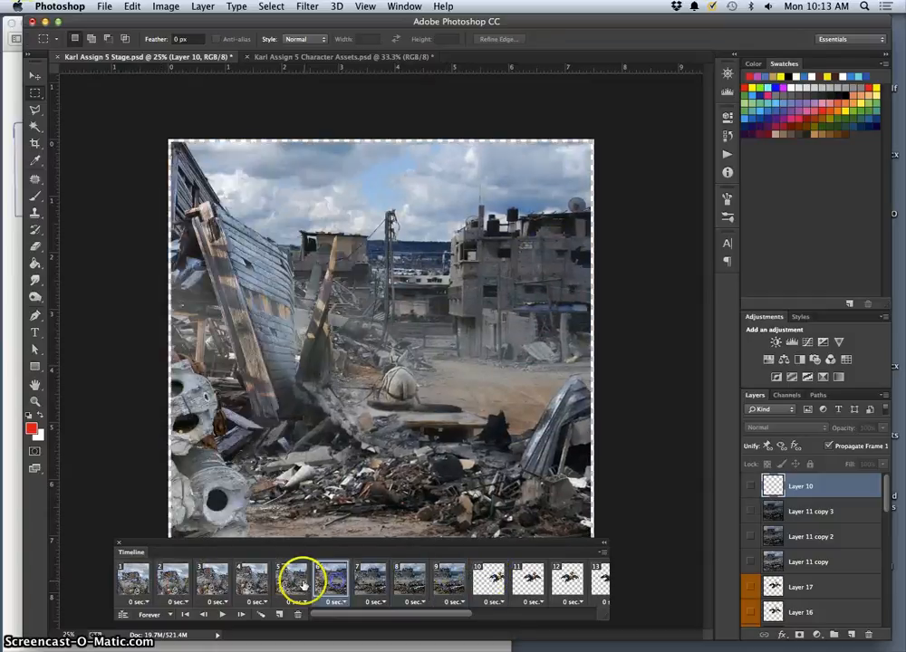
{"action": "left_click", "coordinate": [254, 584]}
{"action": "left_click", "coordinate": [212, 580]}
{"action": "left_click", "coordinate": [172, 582]}
{"action": "left_click", "coordinate": [133, 579]}
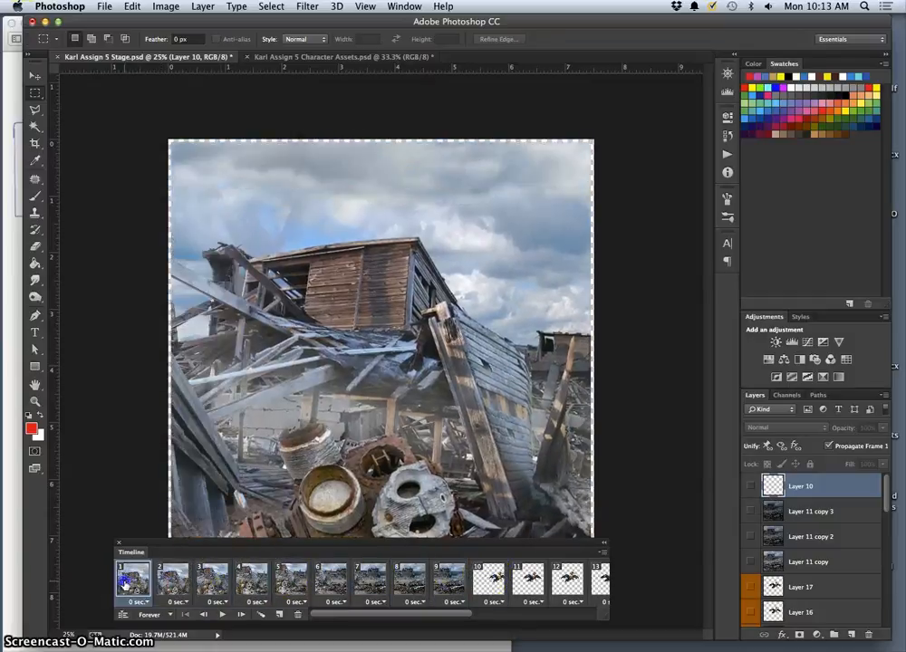
{"action": "left_click", "coordinate": [527, 580]}
{"action": "left_click", "coordinate": [557, 579]}
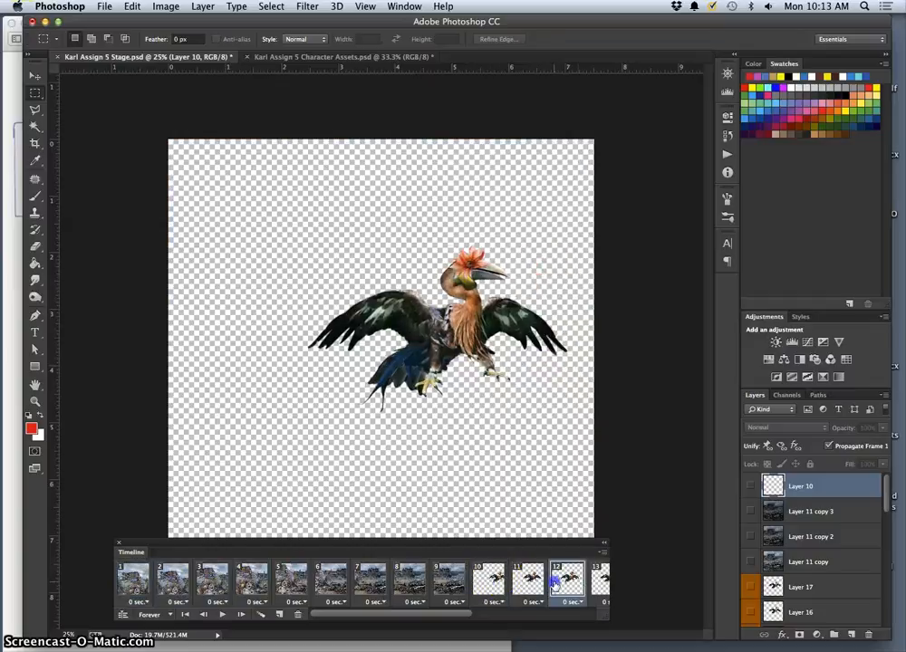
{"action": "left_click", "coordinate": [598, 580]}
{"action": "scroll", "coordinate": [583, 571], "scroll_direction": "right", "scroll_amount": 1}
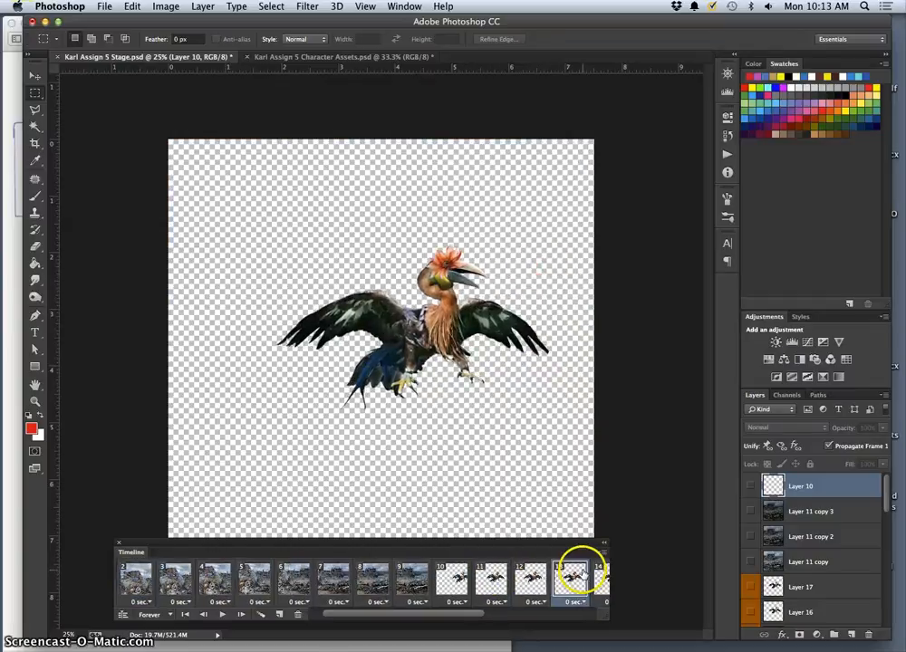
{"action": "scroll", "coordinate": [586, 572], "scroll_direction": "left", "scroll_amount": 1}
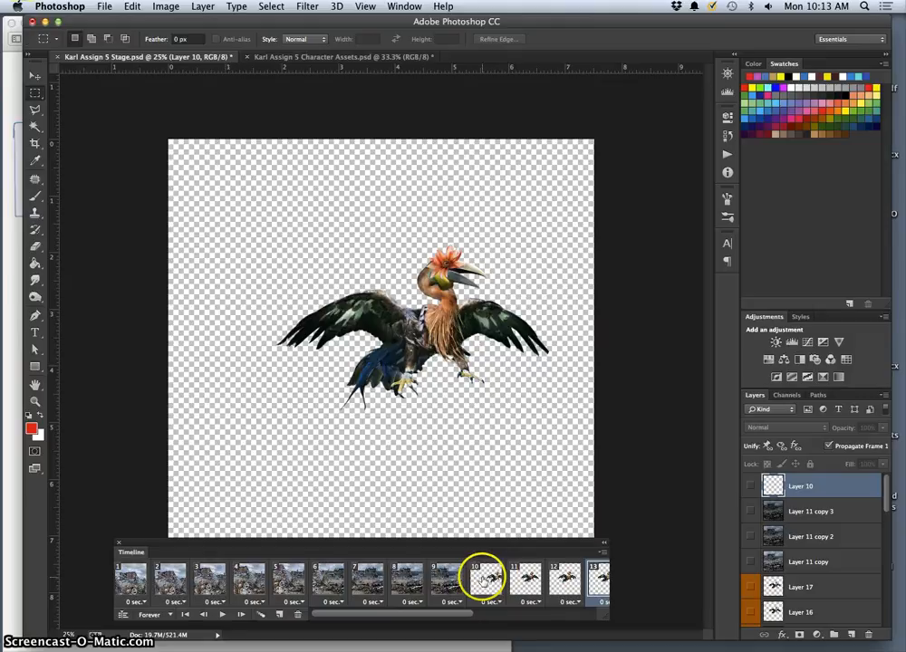
- Show the "with 7" bird in background frame 7 and delete the separate bird-only frame 10
{"action": "left_click", "coordinate": [487, 580]}
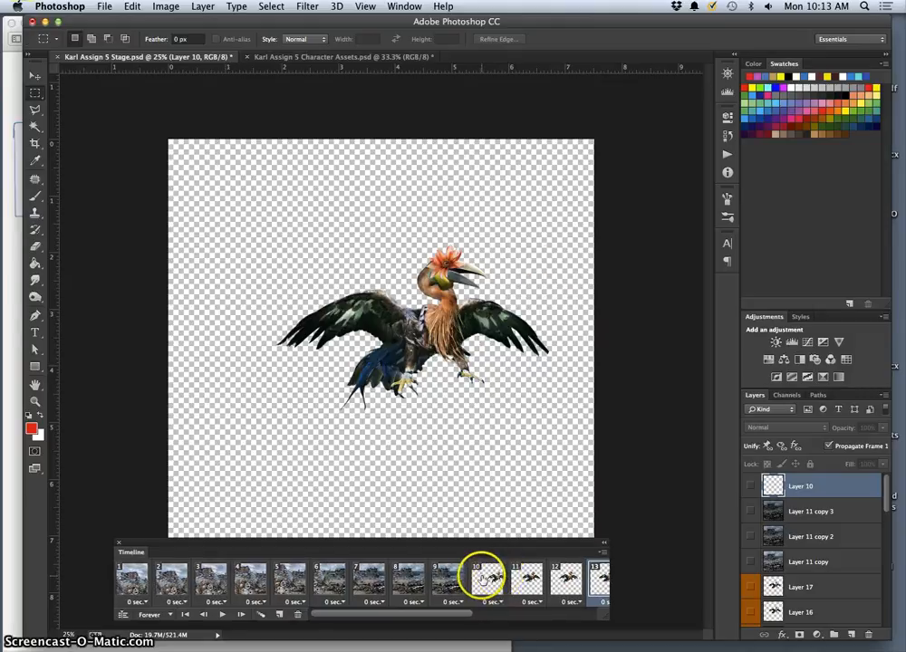
{"action": "scroll", "coordinate": [780, 541], "scroll_direction": "down", "scroll_amount": 1}
{"action": "scroll", "coordinate": [788, 530], "scroll_direction": "down", "scroll_amount": 8}
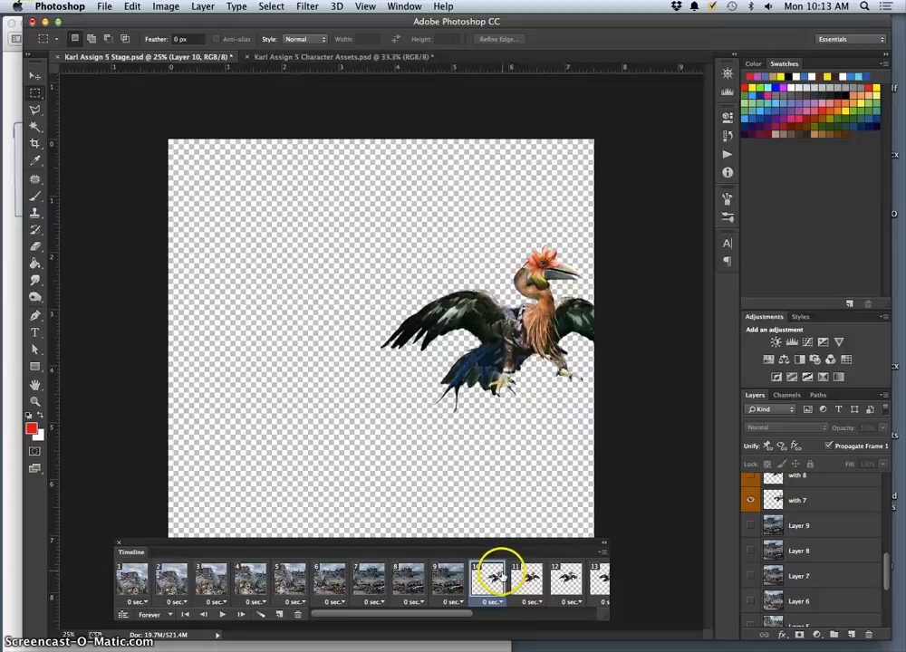
{"action": "left_click", "coordinate": [367, 580]}
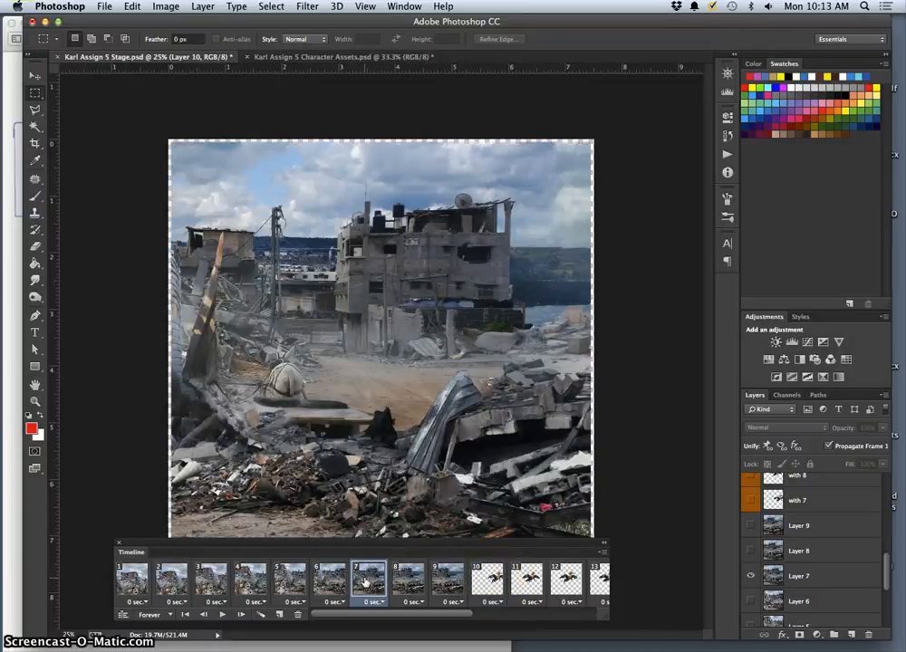
{"action": "left_click", "coordinate": [748, 503]}
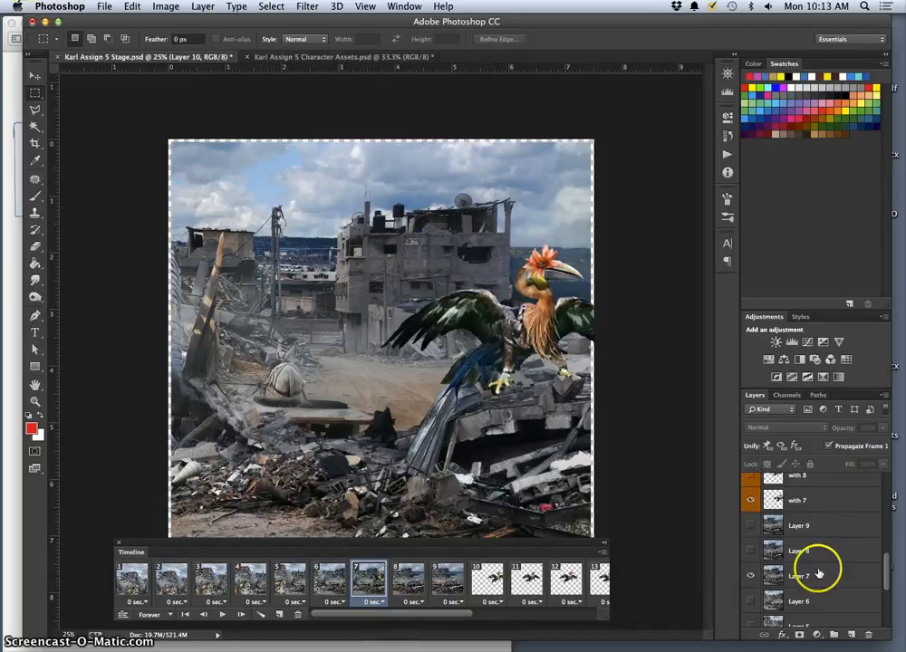
{"action": "left_click", "coordinate": [750, 576]}
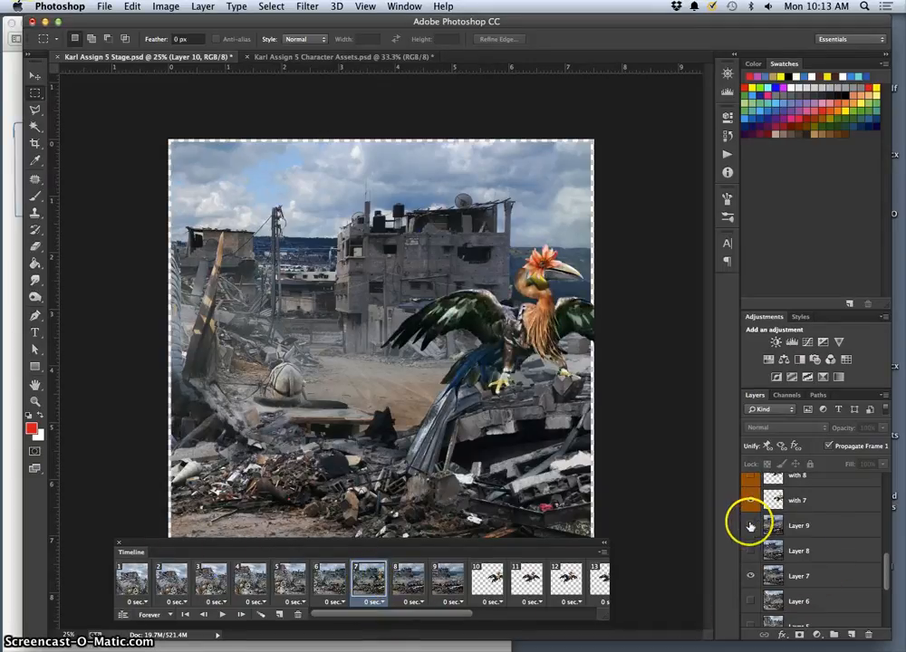
{"action": "left_click", "coordinate": [470, 585]}
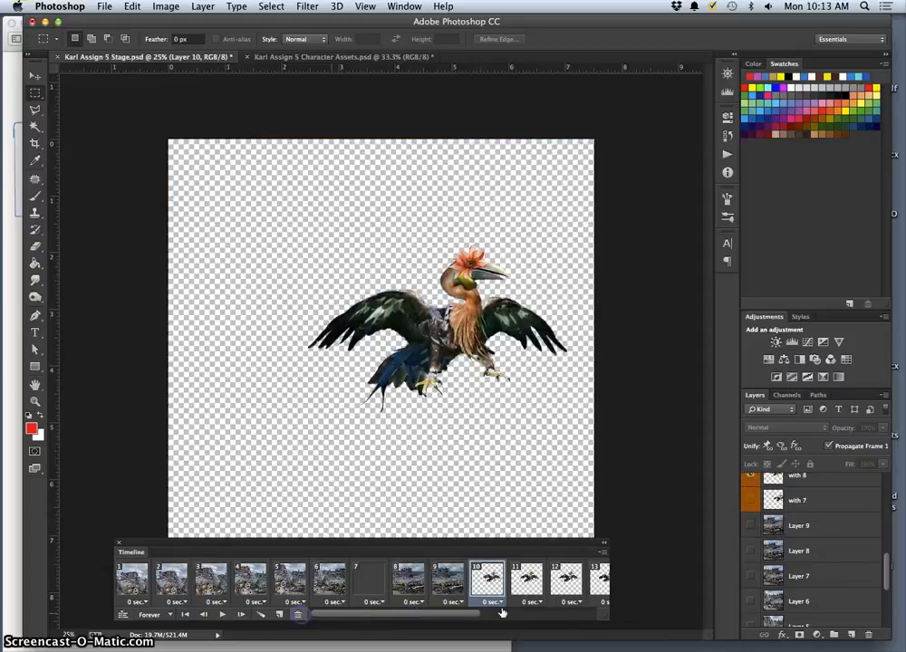
- Show the "with 8" bird in background frame 8 and delete its separate bird-only frame
{"action": "left_click", "coordinate": [408, 576]}
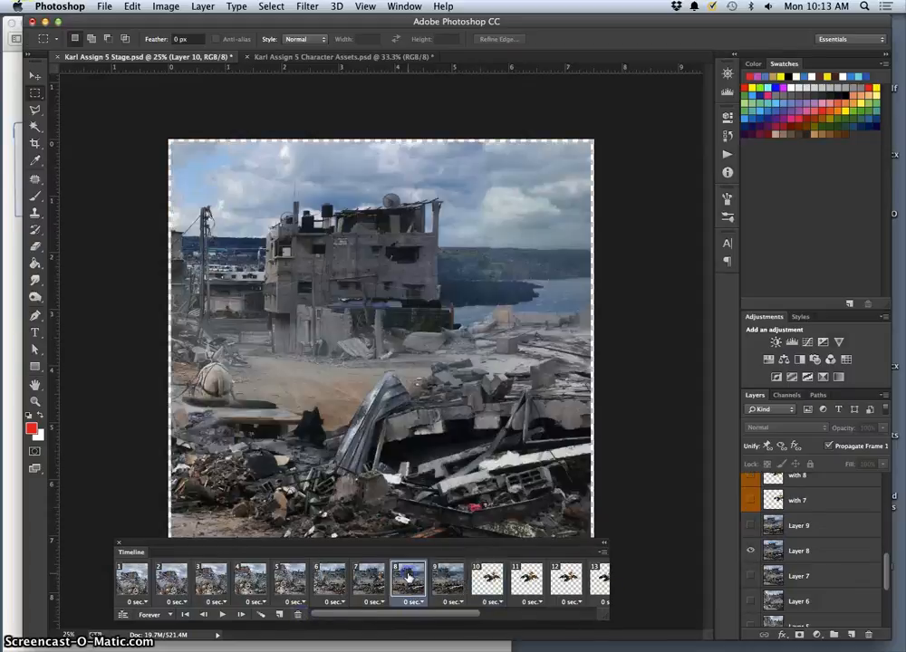
{"action": "left_click", "coordinate": [752, 478]}
{"action": "left_click_drag", "start_coordinate": [481, 573], "coordinate": [297, 614]}
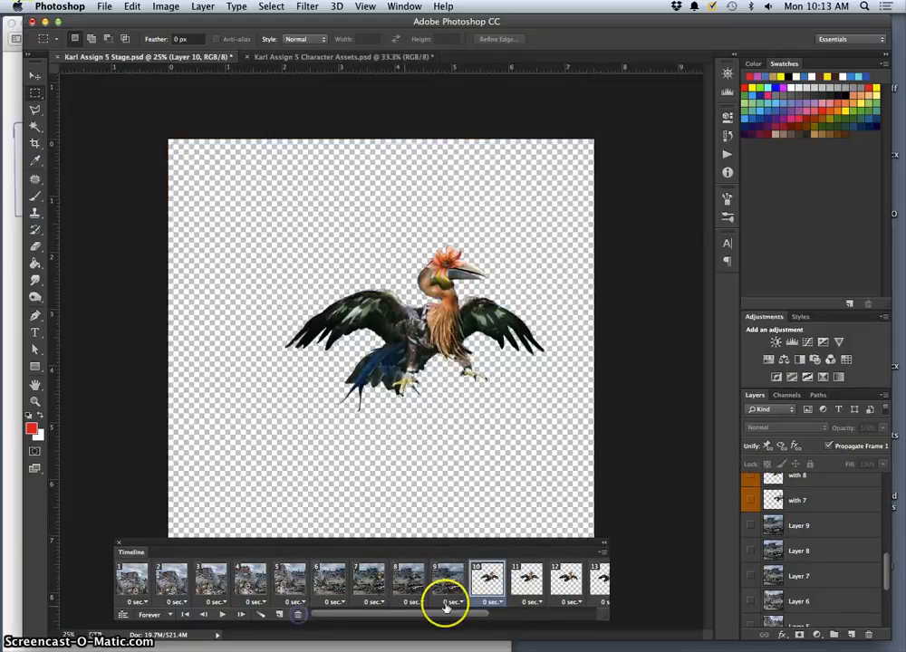
- Show the "with 9" bird in background frame 9 and delete its separate bird-only frame
{"action": "left_click", "coordinate": [452, 583]}
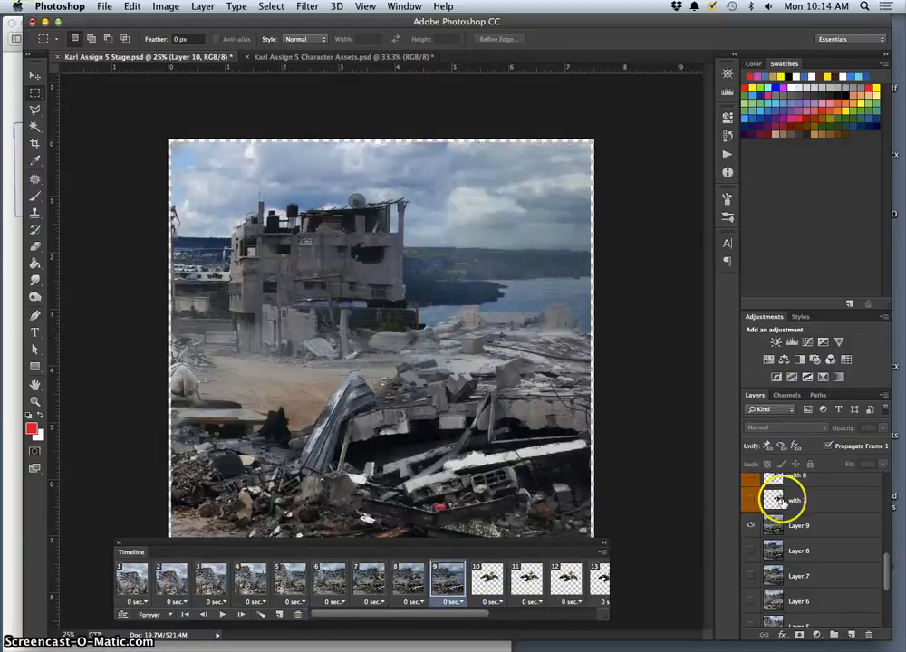
{"action": "scroll", "coordinate": [778, 494], "scroll_direction": "up", "scroll_amount": 3}
{"action": "left_click", "coordinate": [750, 526]}
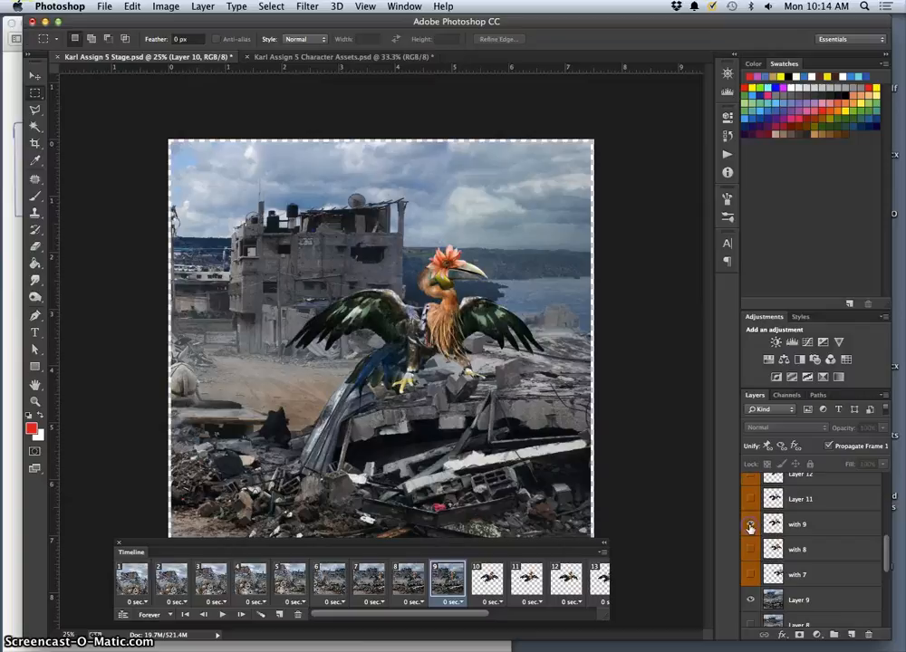
{"action": "left_click", "coordinate": [488, 584]}
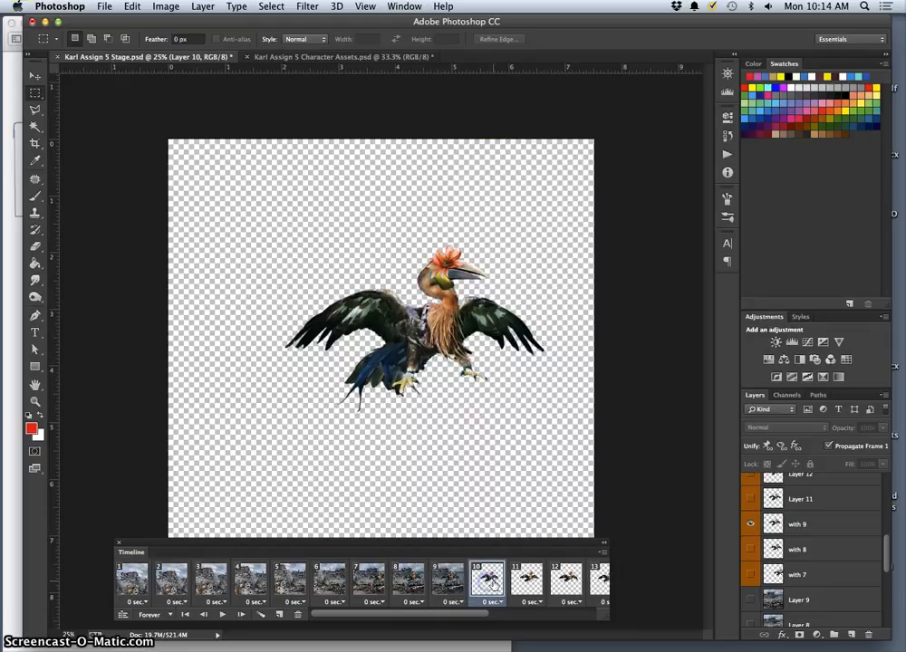
{"action": "left_click", "coordinate": [451, 584]}
{"action": "left_click", "coordinate": [482, 582]}
{"action": "left_click_drag", "start_coordinate": [485, 584], "coordinate": [300, 614]}
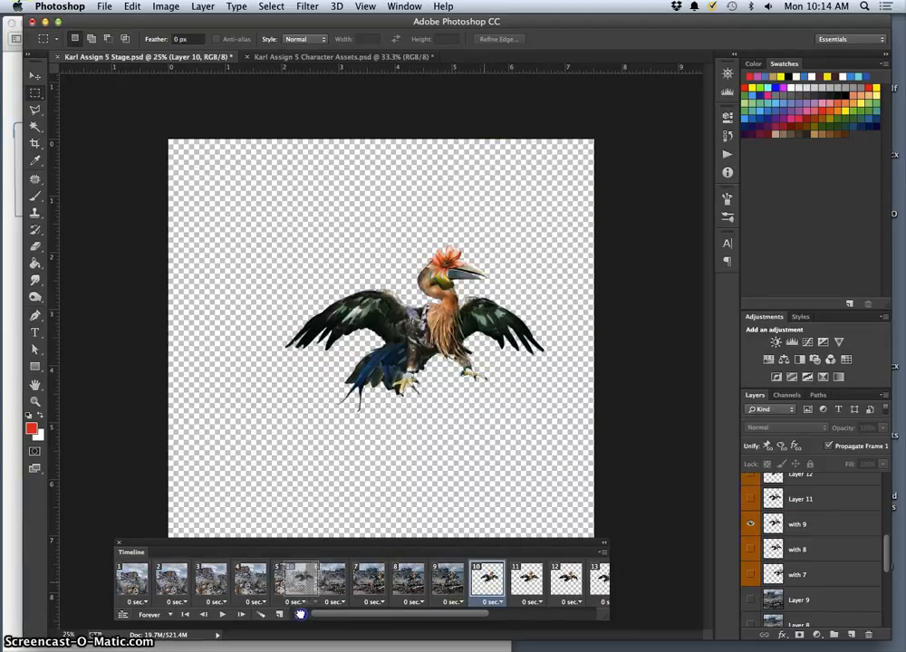
{"action": "left_click_drag", "start_coordinate": [301, 614], "coordinate": [299, 614]}
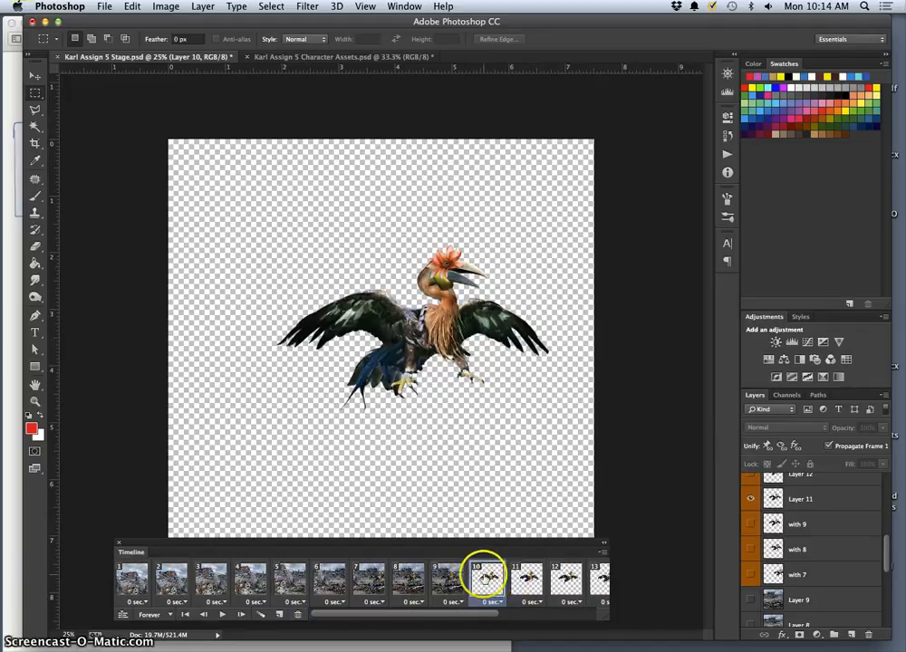
- Select the bird-only frames 10 to 16 together and show the Layer 9 background in all of them
{"action": "scroll", "coordinate": [535, 578], "scroll_direction": "right", "scroll_amount": 10}
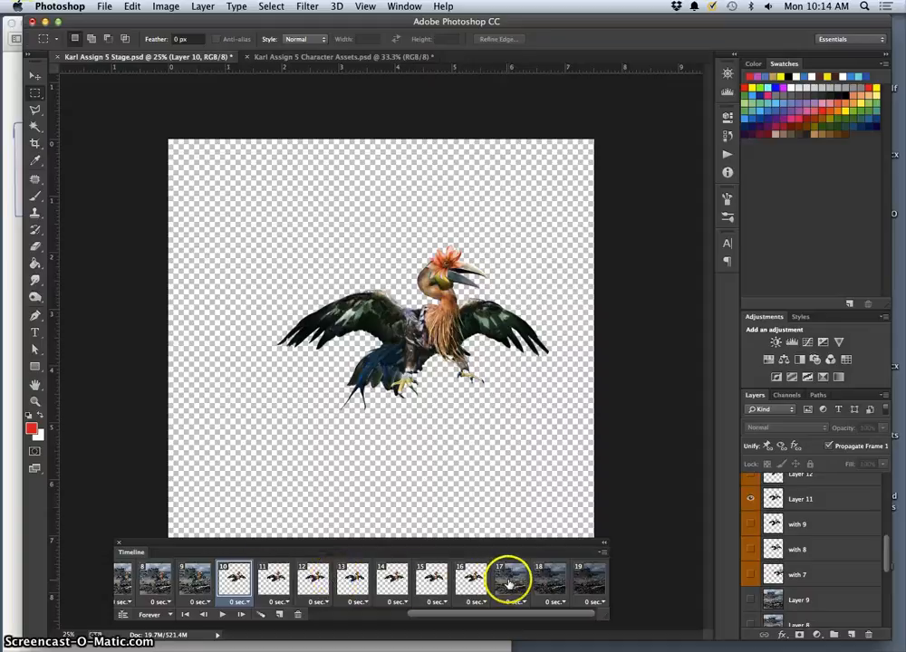
{"action": "left_click", "coordinate": [473, 580], "text": "shift"}
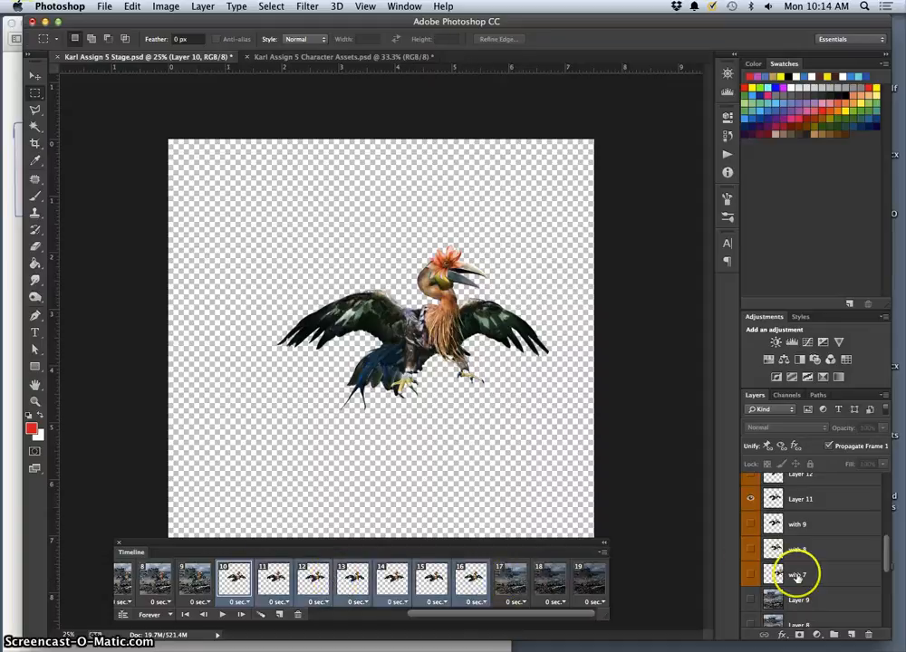
{"action": "scroll", "coordinate": [797, 580], "scroll_direction": "down", "scroll_amount": 5}
{"action": "scroll", "coordinate": [788, 602], "scroll_direction": "up", "scroll_amount": 5}
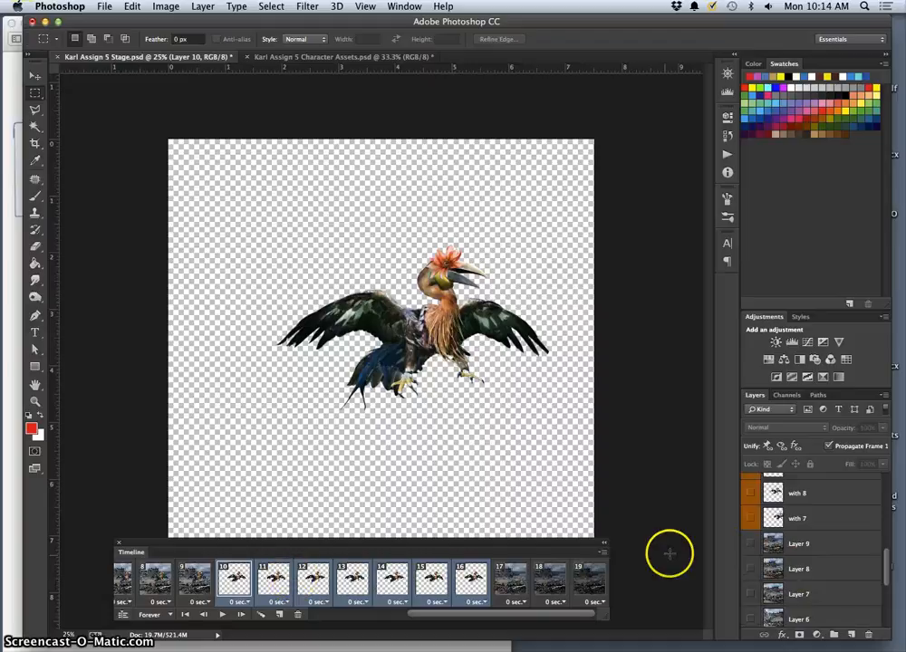
{"action": "left_click", "coordinate": [750, 543]}
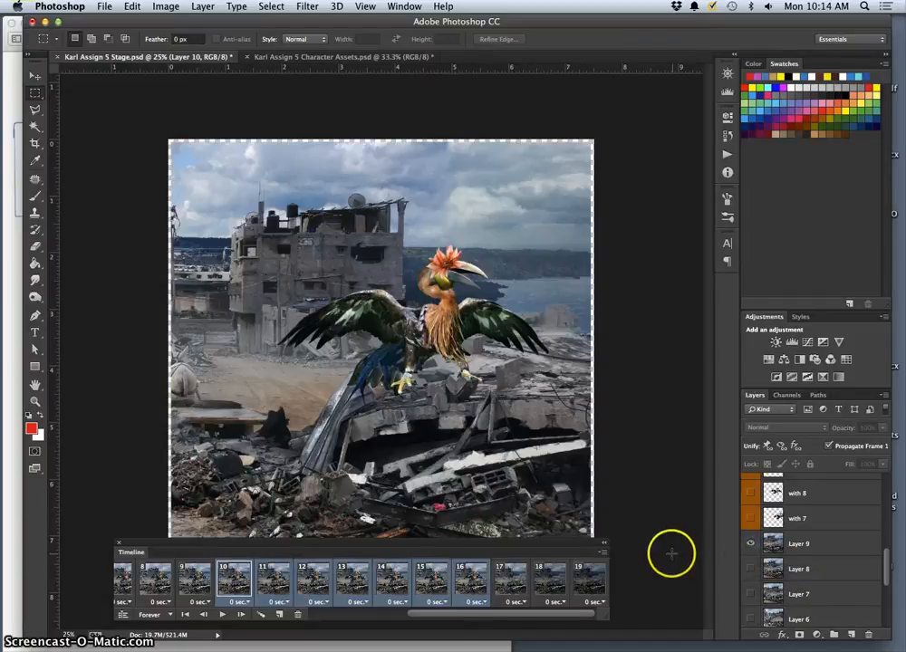
- Check frame 16's layers and delete frames 17 to 19, which hold only the Layer 11 copy backgrounds
{"action": "left_click", "coordinate": [470, 580]}
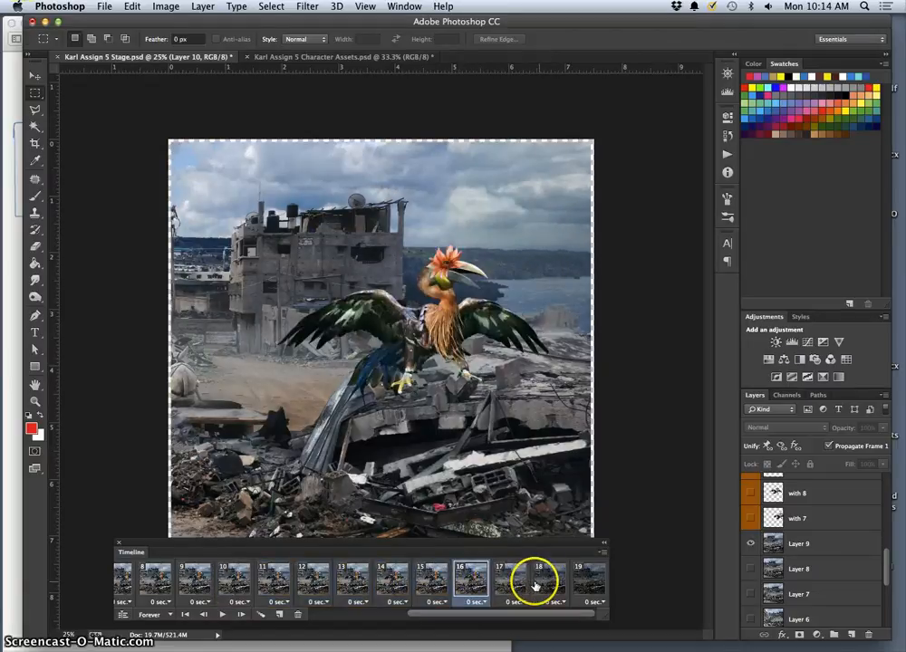
{"action": "scroll", "coordinate": [780, 525], "scroll_direction": "up", "scroll_amount": 10}
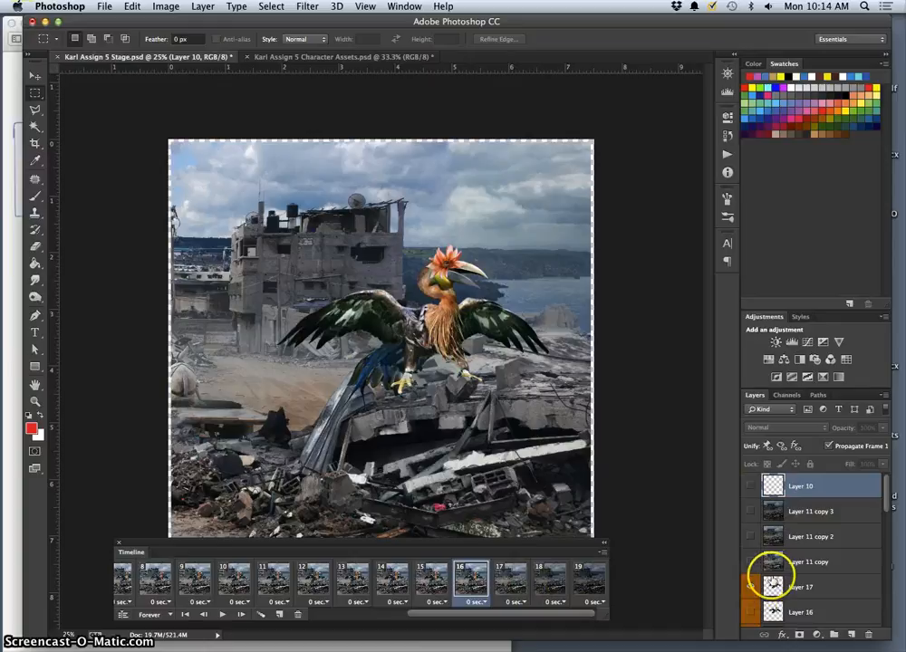
{"action": "scroll", "coordinate": [770, 579], "scroll_direction": "down", "scroll_amount": 1}
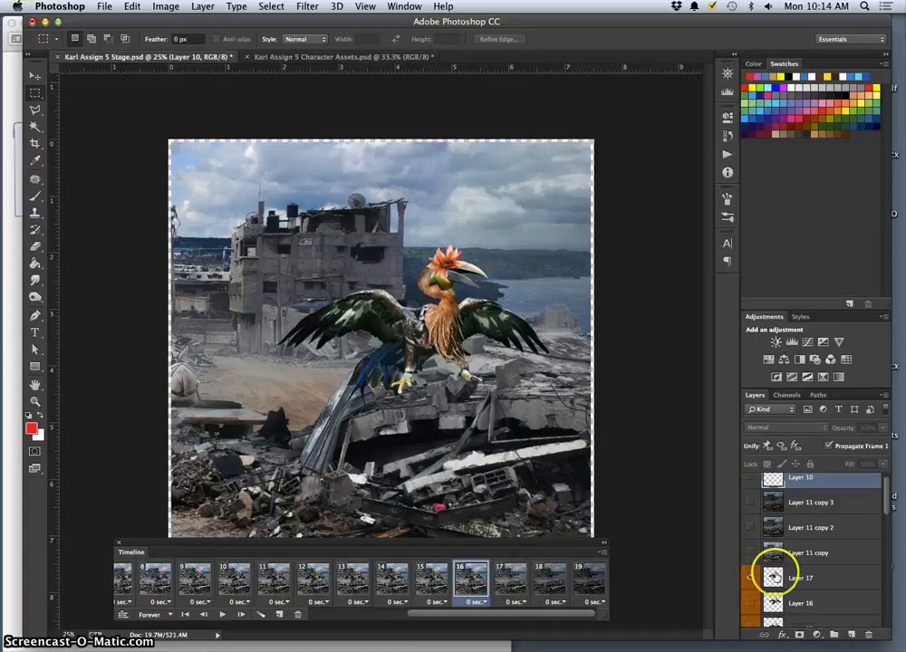
{"action": "left_click", "coordinate": [434, 585]}
{"action": "left_click", "coordinate": [464, 585]}
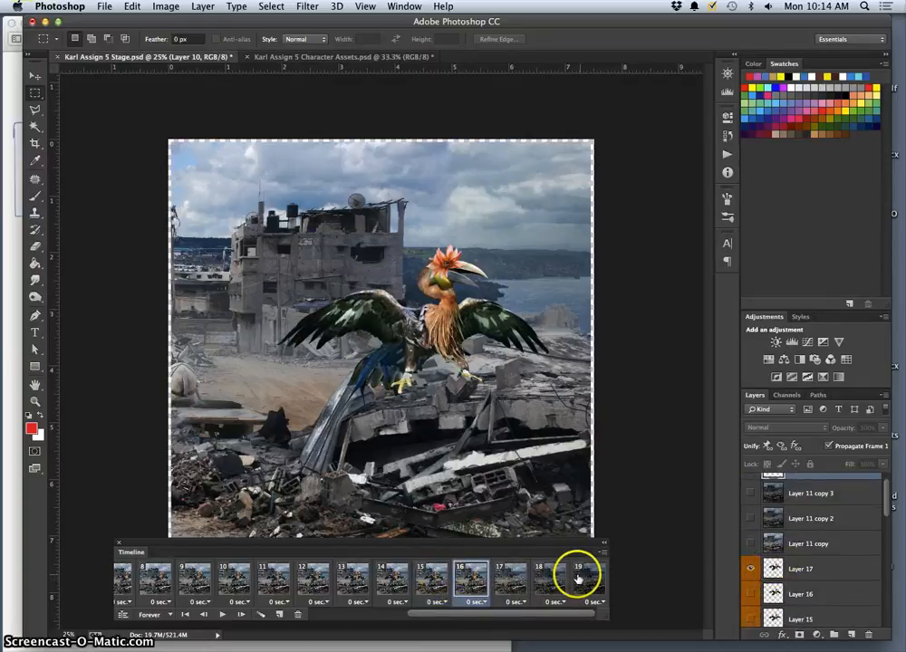
{"action": "left_click", "coordinate": [513, 580]}
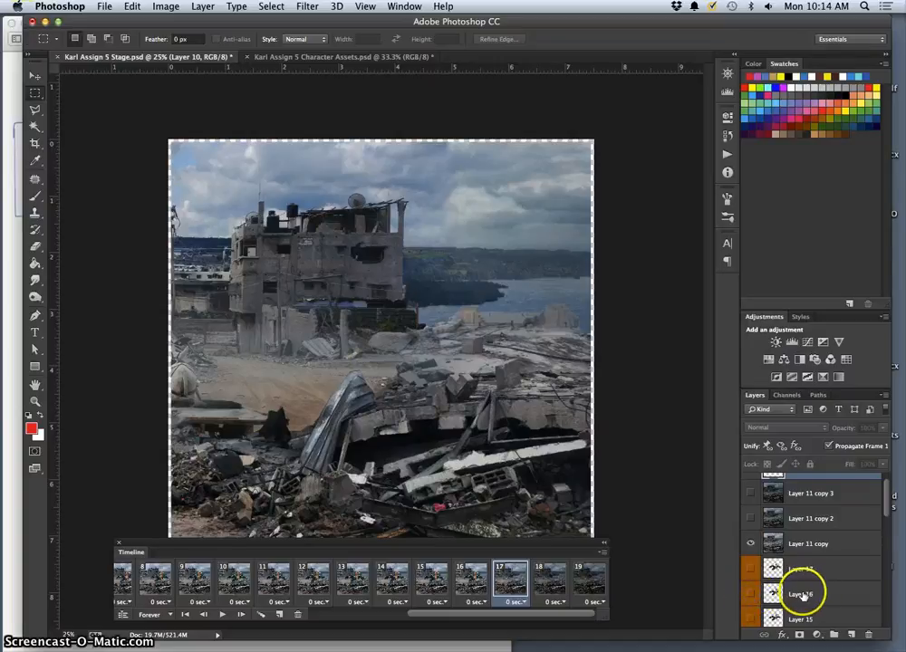
{"action": "scroll", "coordinate": [806, 561], "scroll_direction": "down", "scroll_amount": 1}
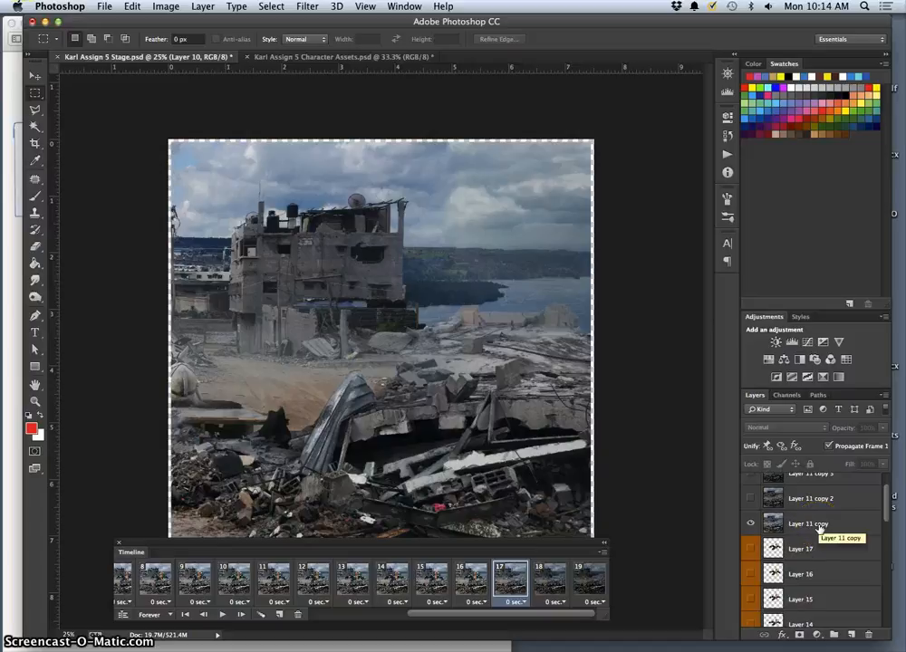
{"action": "left_click", "coordinate": [818, 530]}
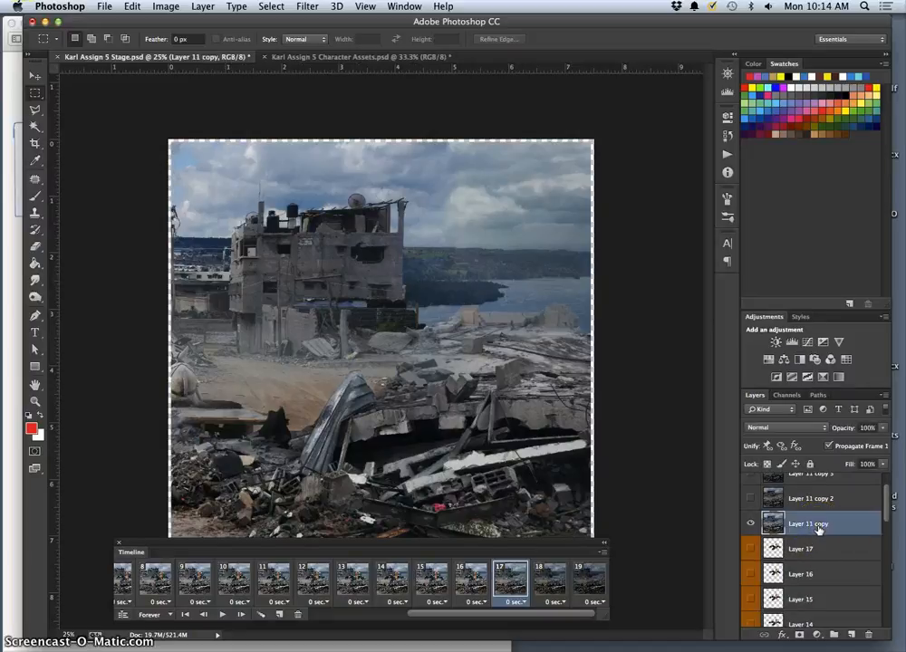
{"action": "left_click", "coordinate": [515, 594]}
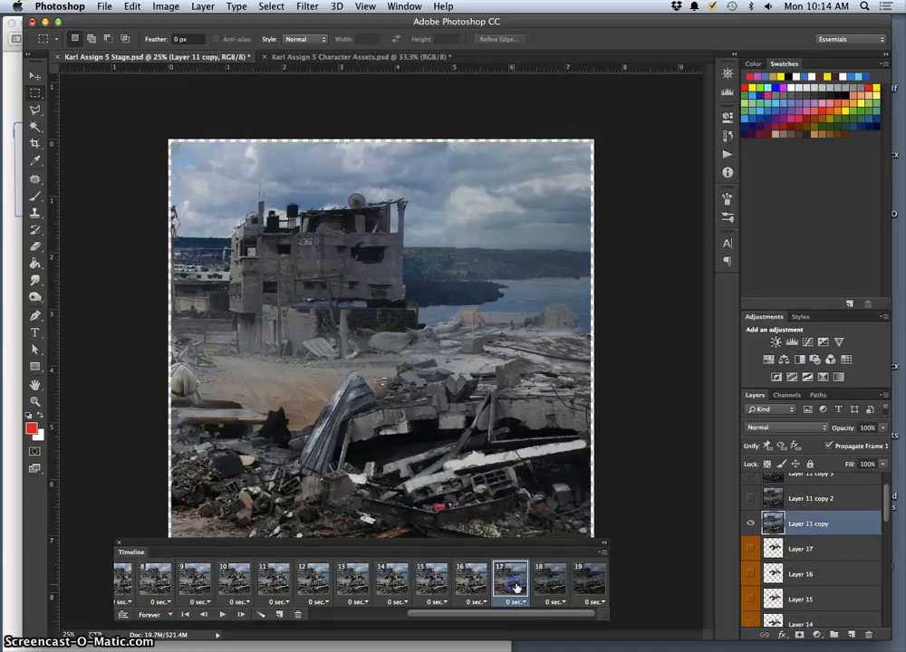
{"action": "left_click", "coordinate": [585, 584], "text": "super"}
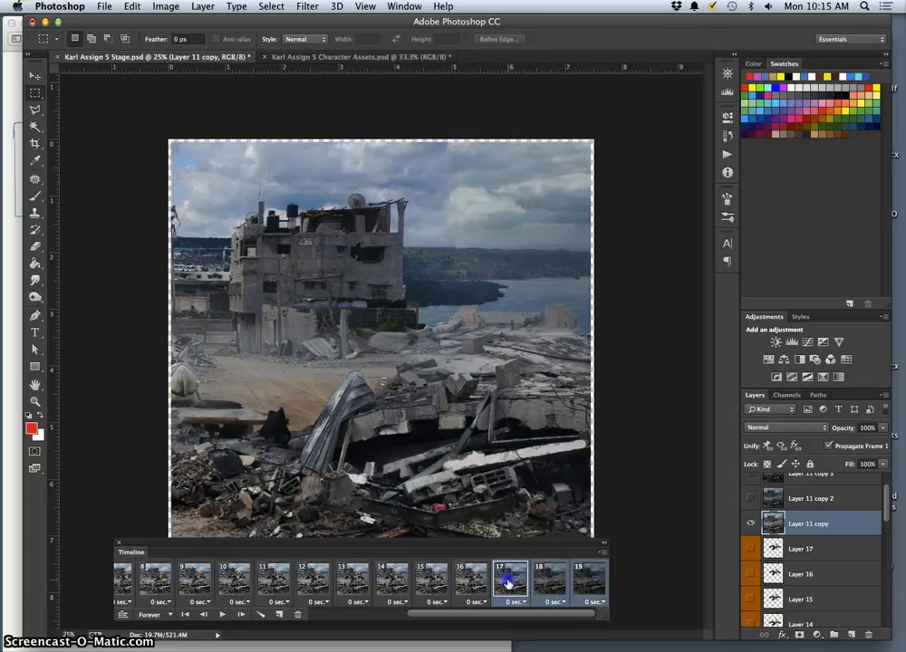
{"action": "left_click", "coordinate": [297, 615]}
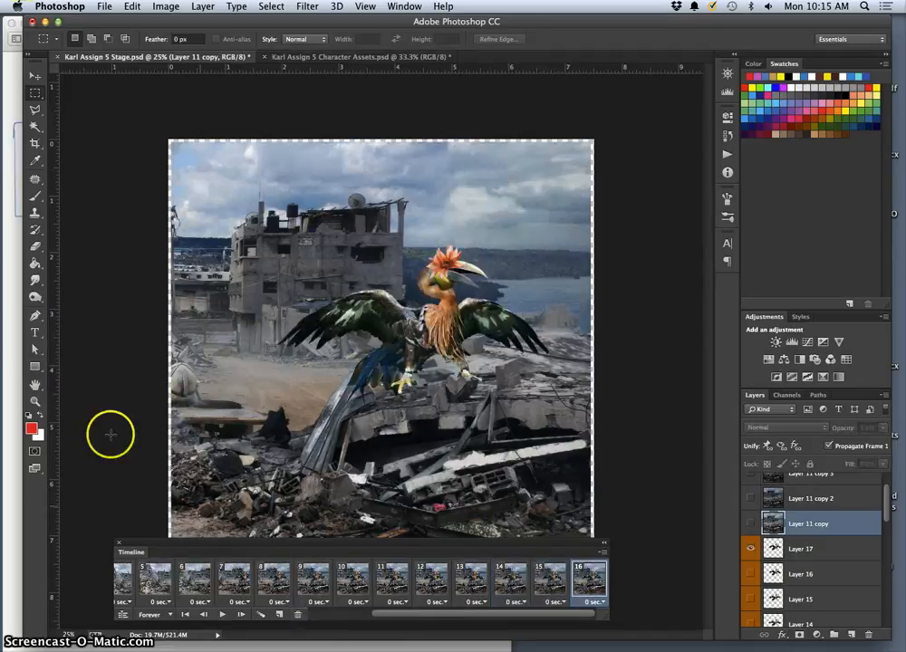
- Consult the storyboard sketches in Preview, return to Photoshop and set the delay of all frames to 0.3 seconds
{"action": "left_click", "coordinate": [10, 342]}
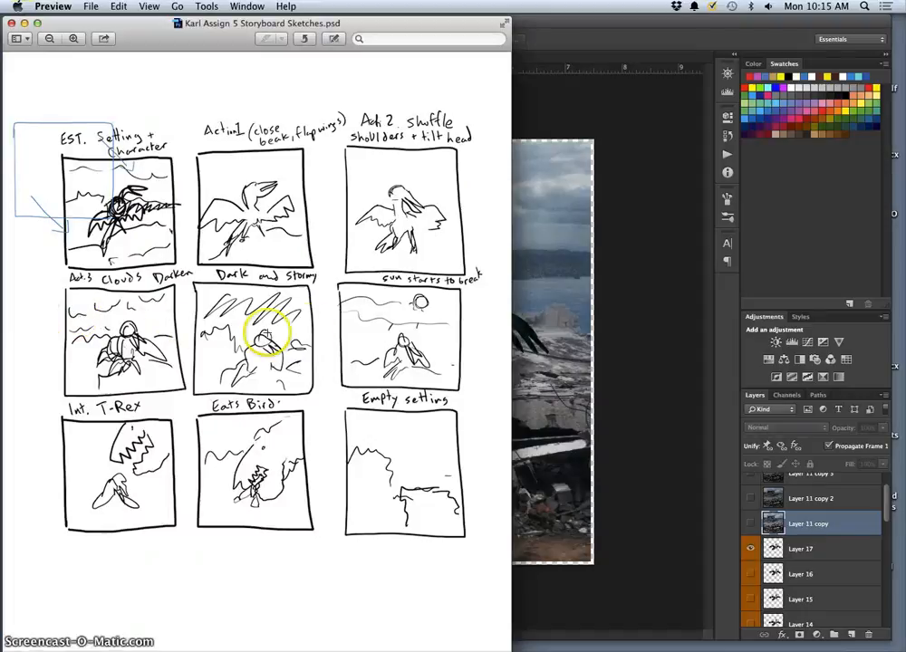
{"action": "left_click", "coordinate": [577, 343]}
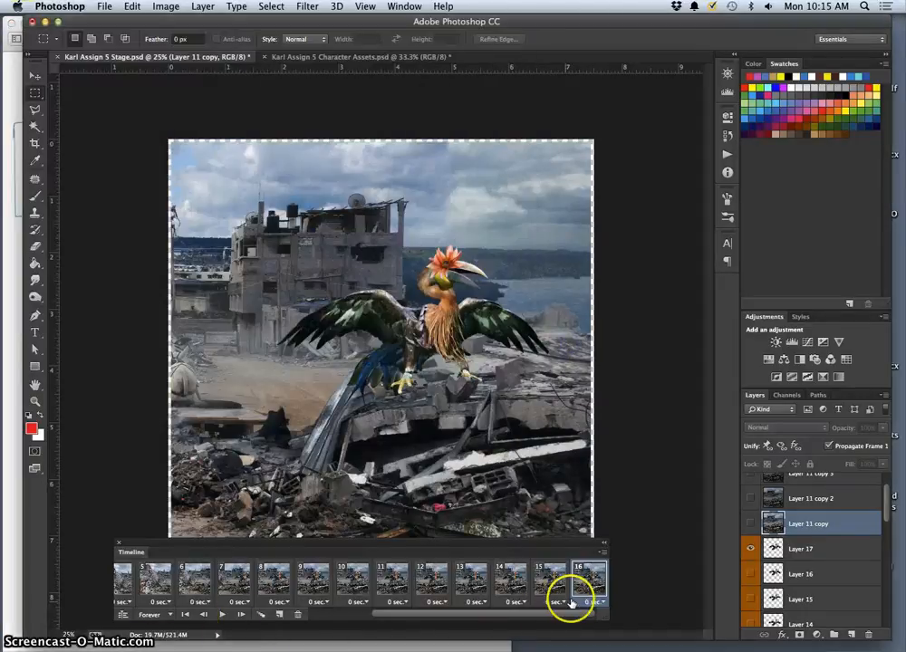
{"action": "left_click_drag", "start_coordinate": [556, 612], "coordinate": [422, 613]}
{"action": "left_click", "coordinate": [131, 582], "text": "shift"}
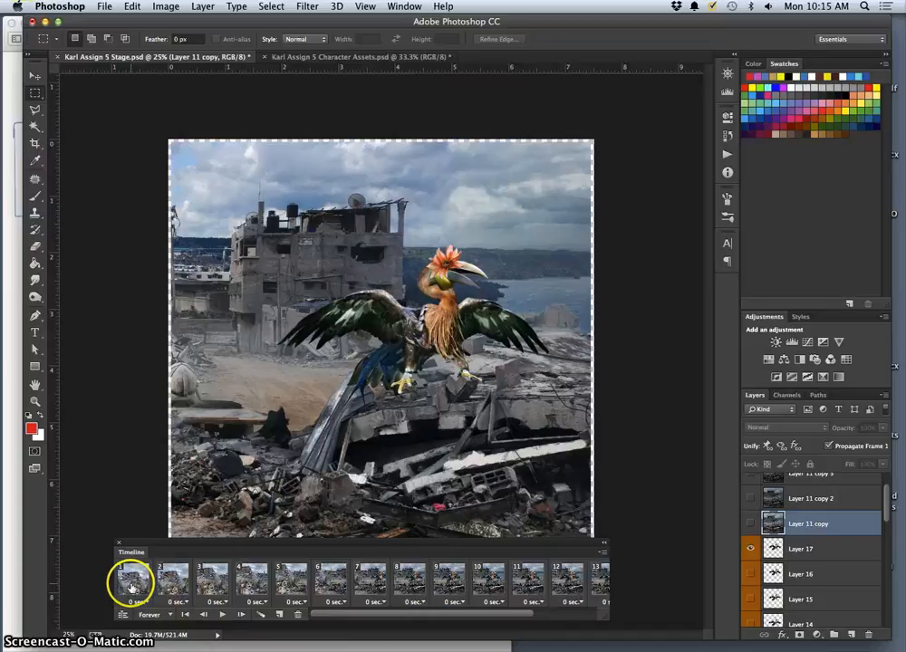
{"action": "left_click", "coordinate": [184, 602]}
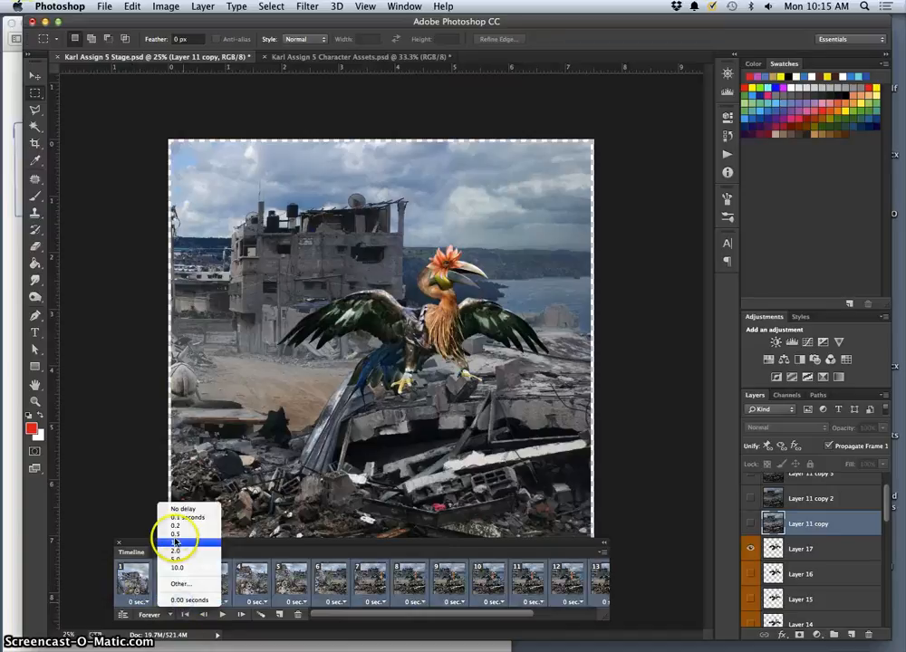
{"action": "left_click", "coordinate": [182, 585]}
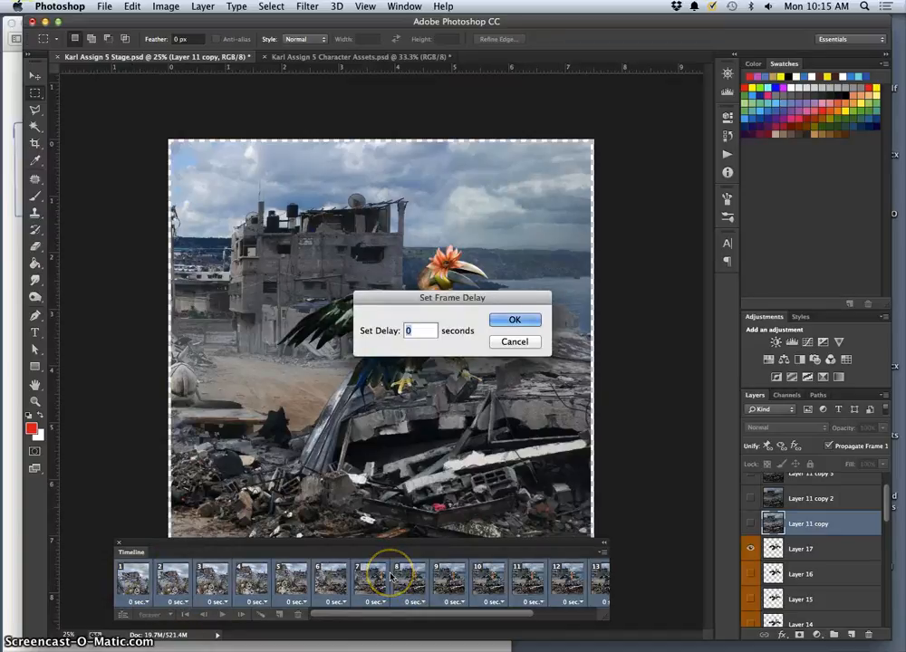
{"action": "left_click", "coordinate": [515, 320]}
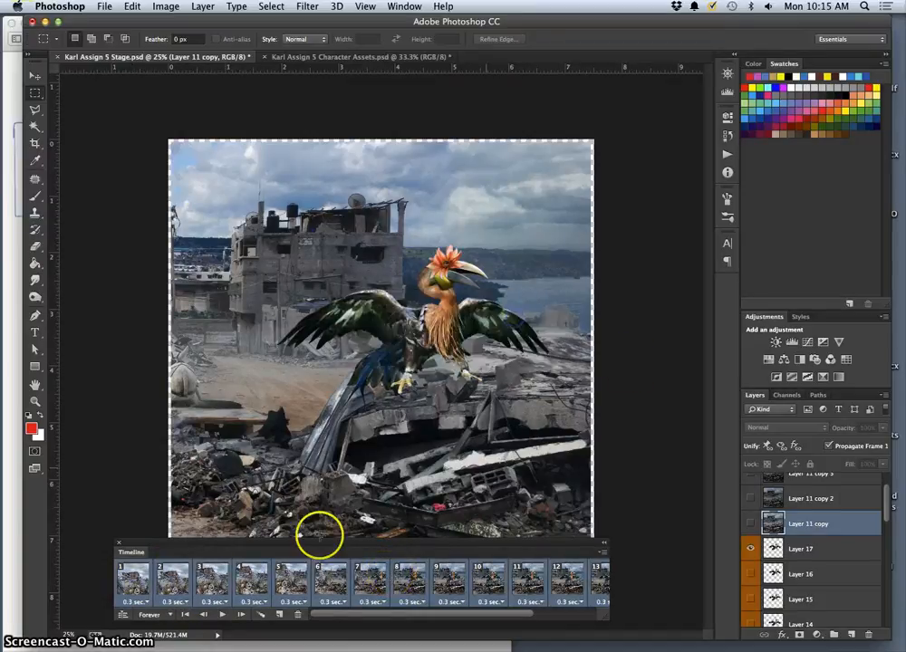
- Play the animation once through and step between frames 12 and 15 to compare the wing-flap poses
{"action": "left_click", "coordinate": [222, 615]}
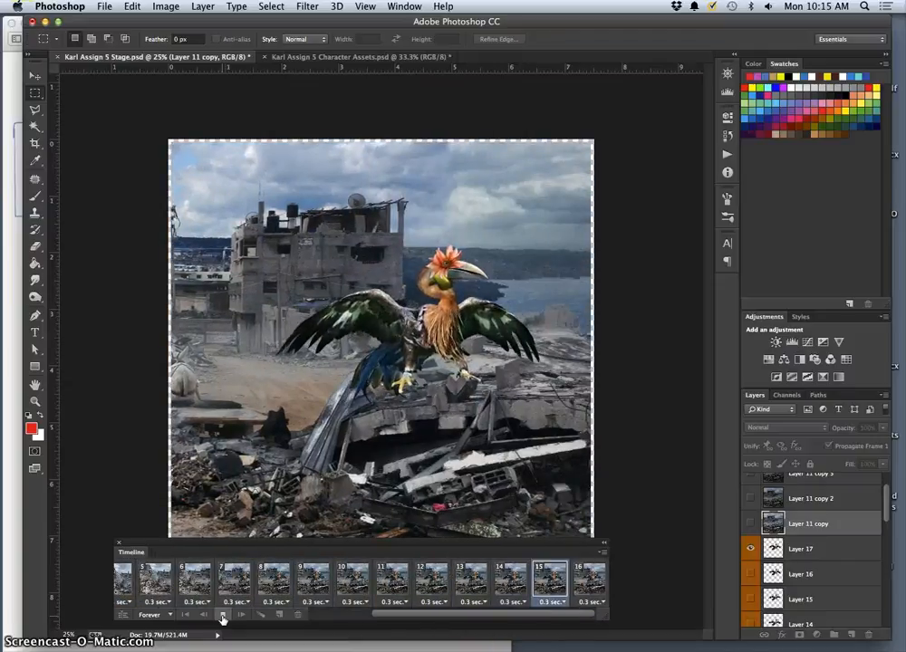
{"action": "left_click", "coordinate": [223, 616]}
{"action": "left_click_drag", "start_coordinate": [348, 616], "coordinate": [425, 612]}
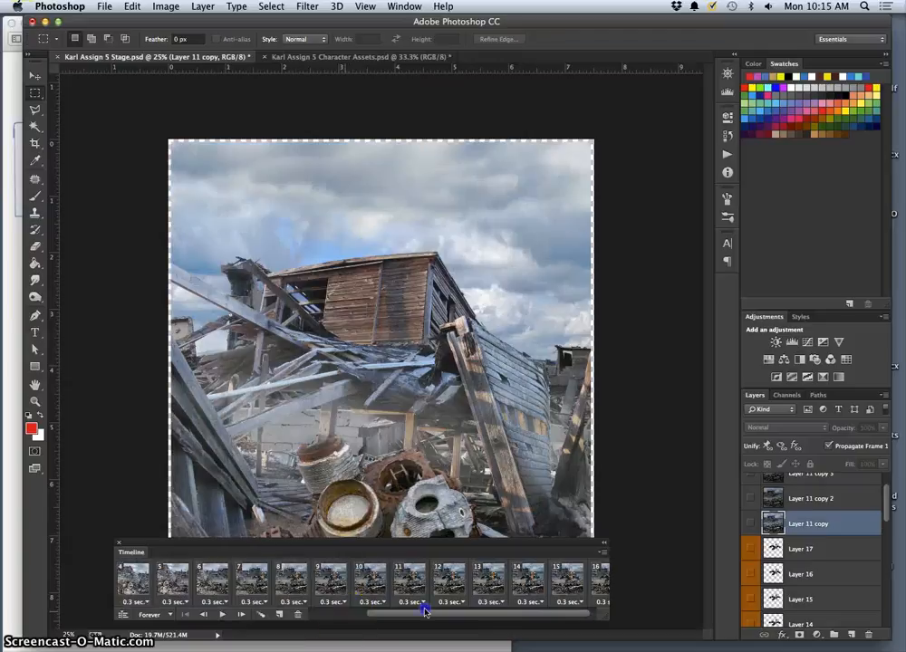
{"action": "left_click", "coordinate": [541, 583]}
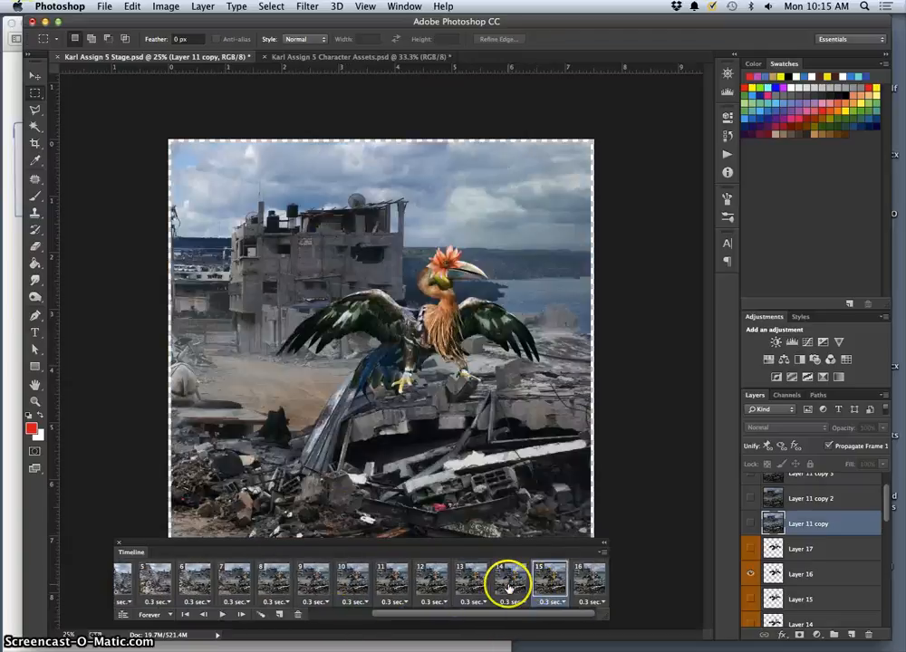
{"action": "left_click", "coordinate": [474, 584]}
{"action": "left_click", "coordinate": [435, 584]}
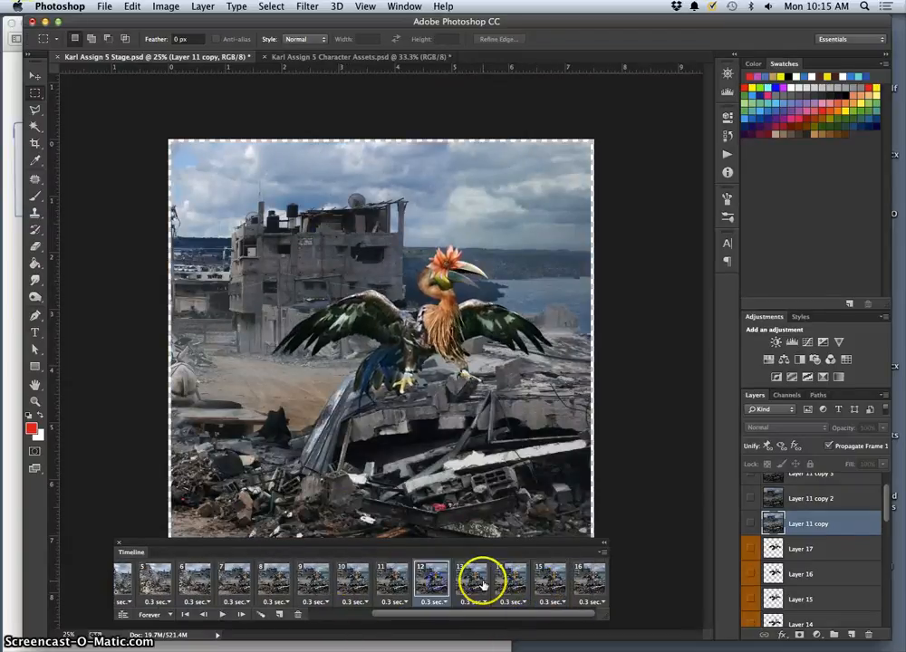
{"action": "left_click", "coordinate": [485, 586]}
{"action": "left_click", "coordinate": [519, 585]}
{"action": "left_click", "coordinate": [474, 587]}
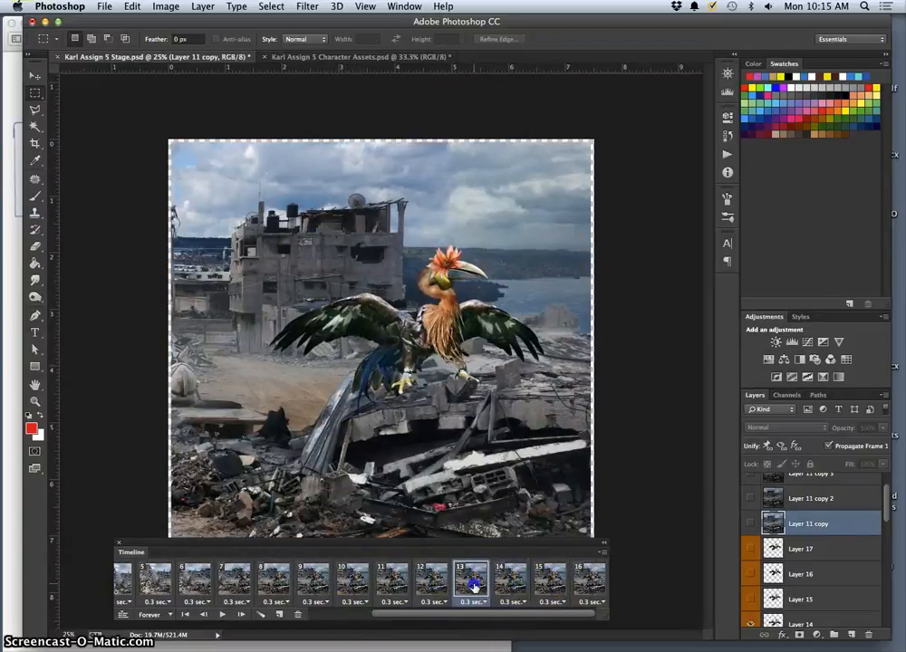
- Duplicate frames 13 and 10 and rearrange the copies among the wing-flap frames, placing the frame 13 copy at position 16
{"action": "left_click", "coordinate": [279, 616]}
{"action": "left_click", "coordinate": [506, 585]}
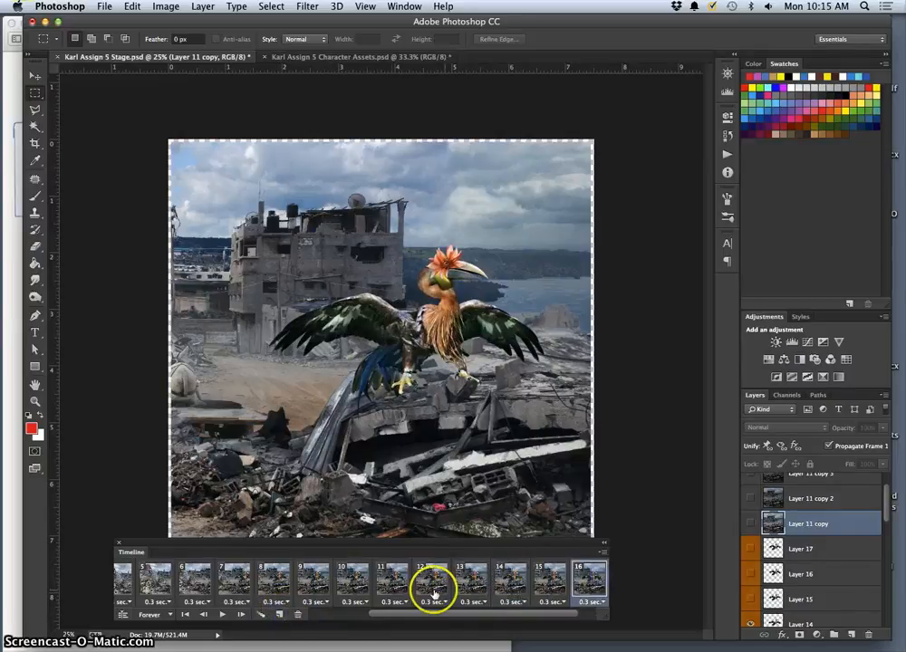
{"action": "left_click", "coordinate": [352, 579]}
{"action": "left_click", "coordinate": [273, 616]}
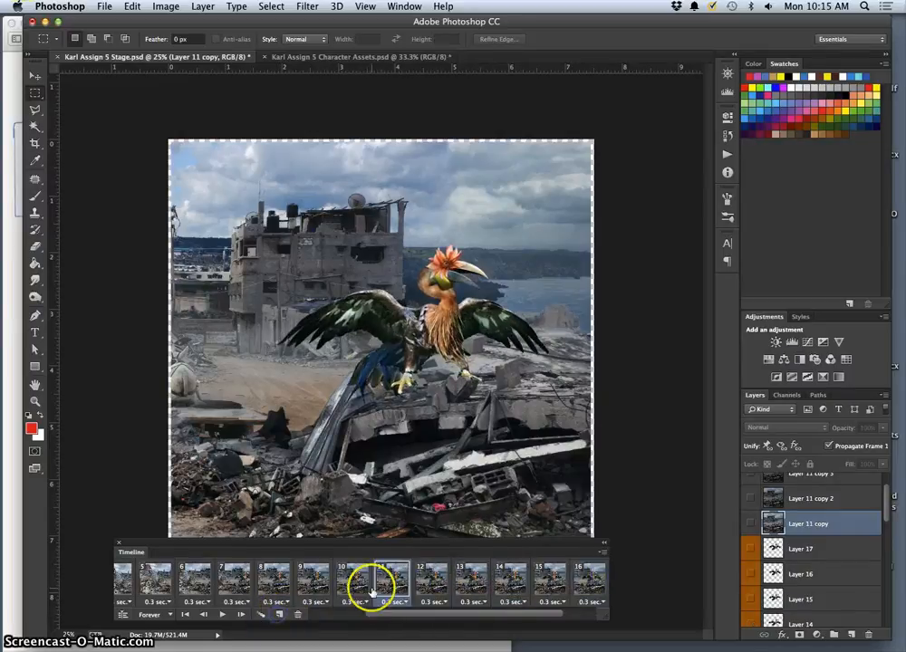
{"action": "left_click", "coordinate": [590, 577]}
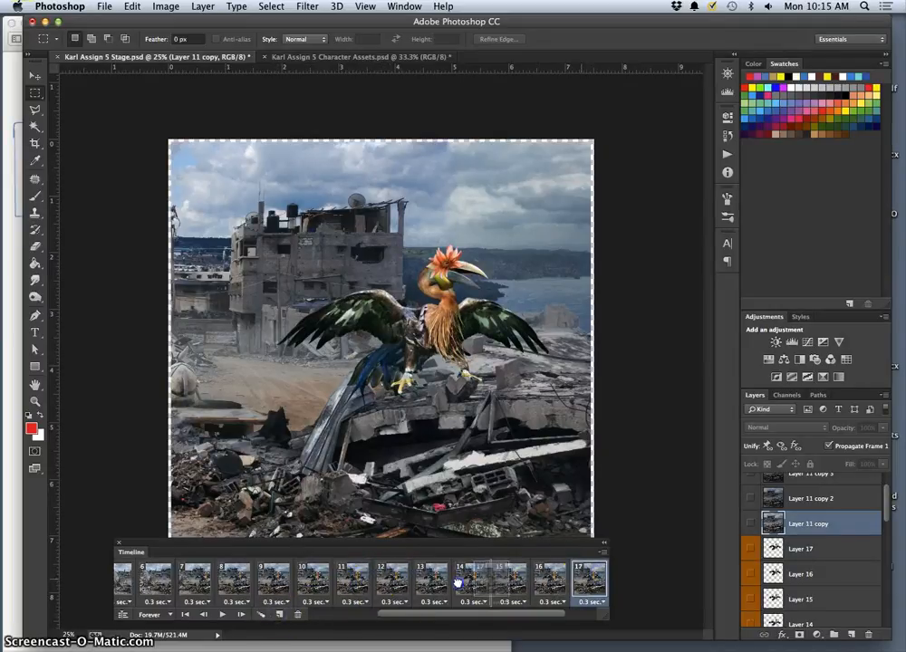
{"action": "left_click", "coordinate": [340, 587]}
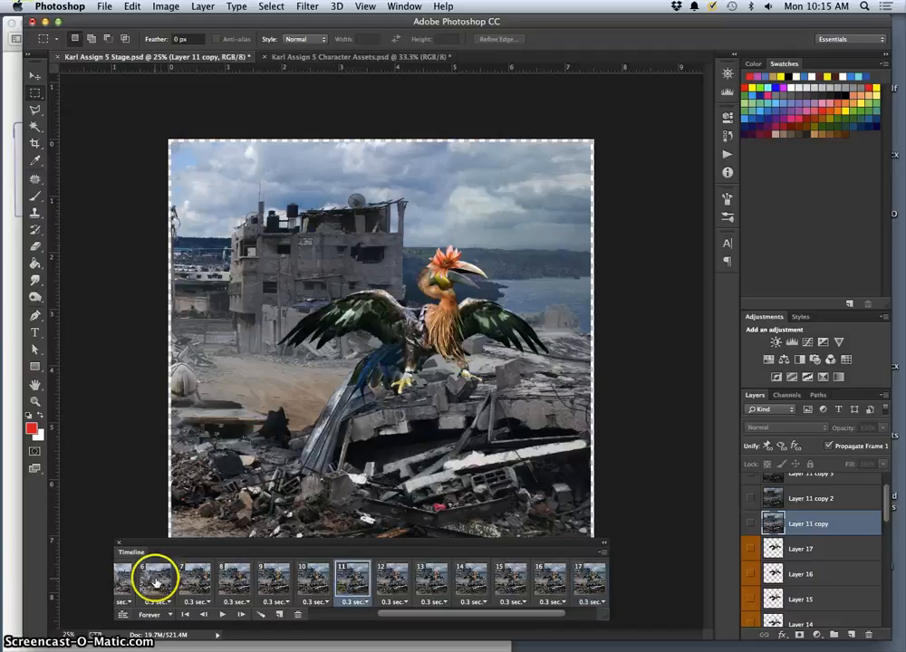
- Play the animation from frame 7 through the last frame to check the extended wing flapping
{"action": "left_click", "coordinate": [189, 583]}
{"action": "left_click", "coordinate": [221, 617]}
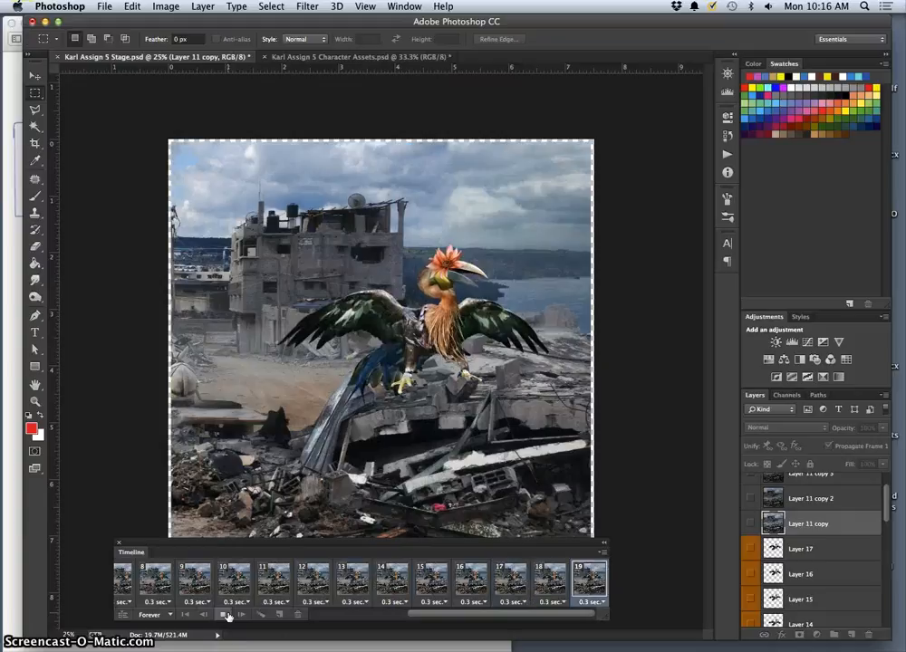
{"action": "left_click", "coordinate": [226, 615]}
- Select frames 9 to 19 in the timeline and copy them
{"action": "left_click", "coordinate": [365, 616]}
{"action": "left_click_drag", "start_coordinate": [365, 616], "coordinate": [520, 609]}
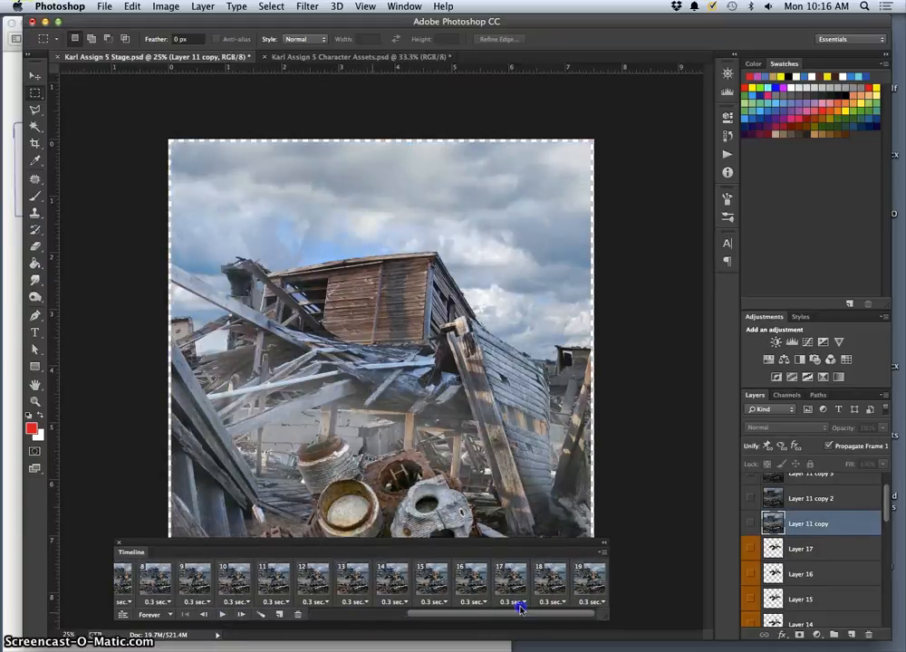
{"action": "left_click", "coordinate": [590, 580]}
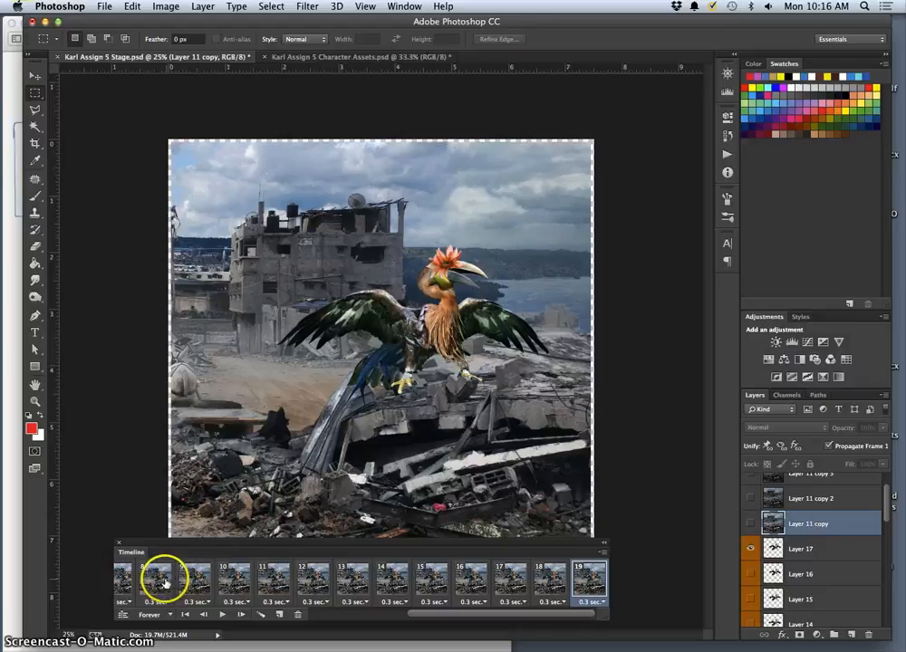
{"action": "left_click", "coordinate": [199, 578]}
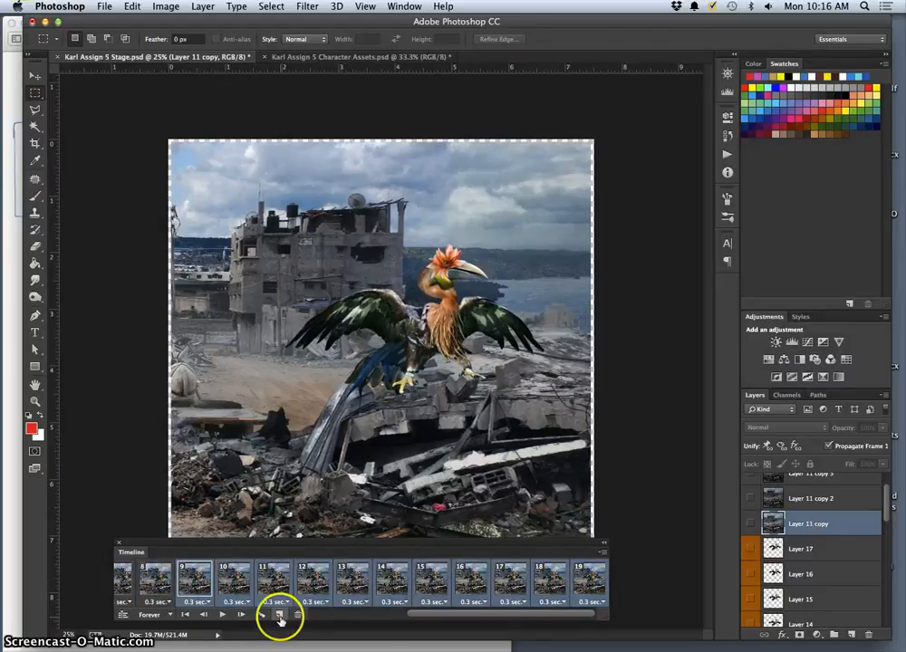
{"action": "left_click", "coordinate": [603, 553]}
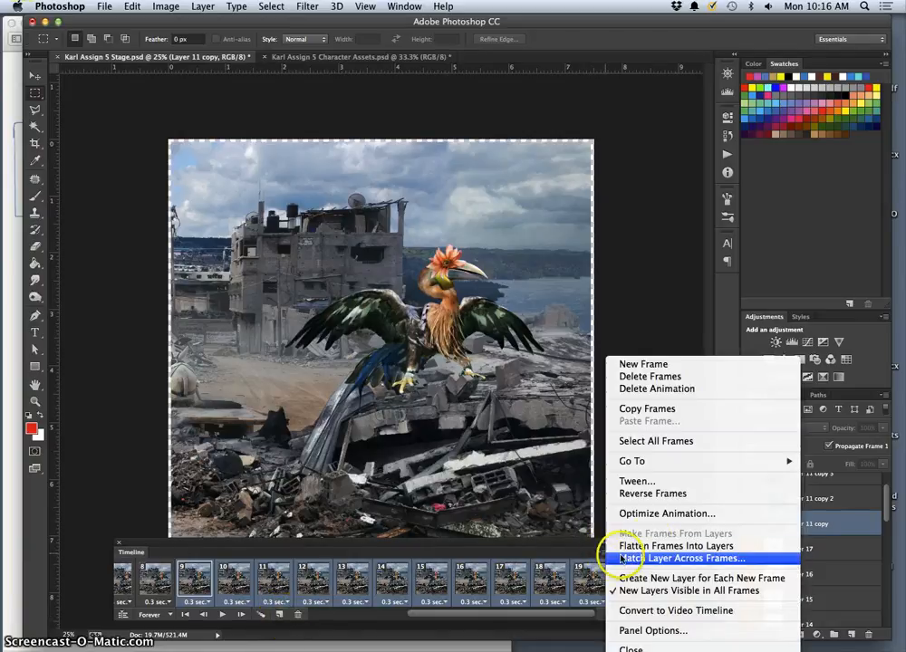
{"action": "left_click", "coordinate": [648, 410]}
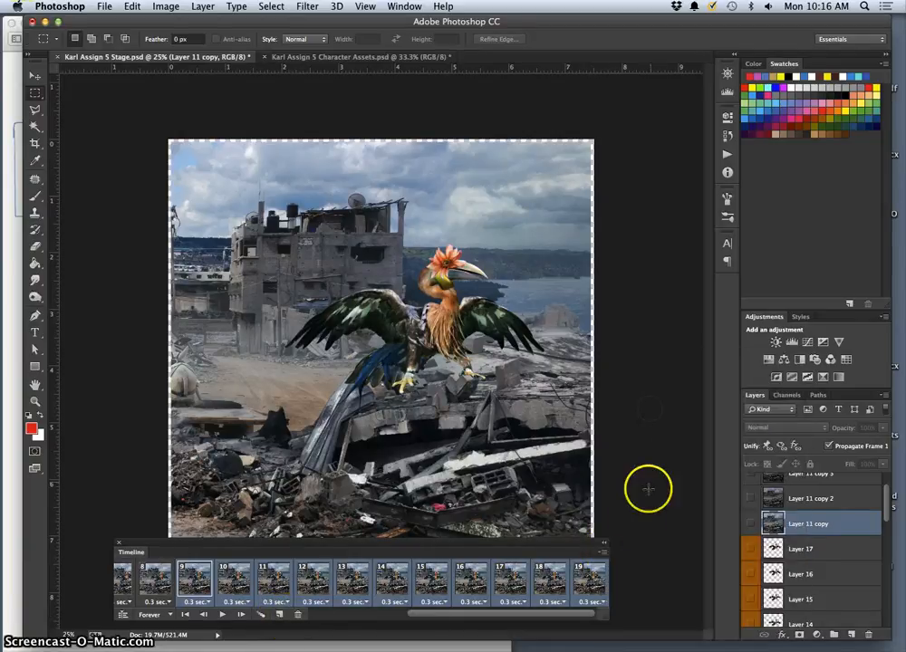
- Paste the copied wing-flap frames after the selection and reverse the order of the pasted frames
{"action": "left_click", "coordinate": [604, 554]}
{"action": "left_click", "coordinate": [640, 424]}
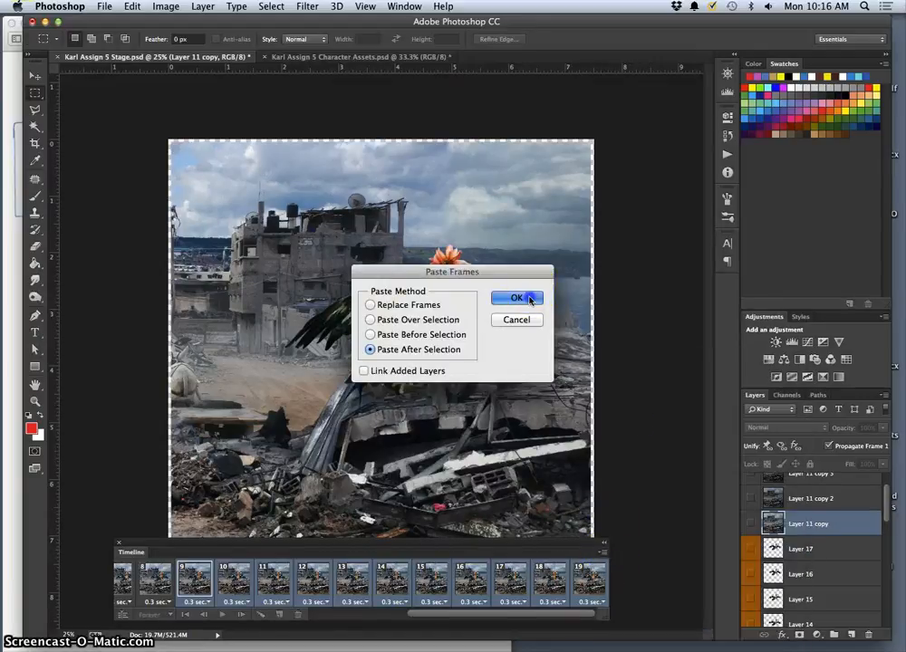
{"action": "left_click", "coordinate": [515, 299]}
{"action": "left_click", "coordinate": [604, 554]}
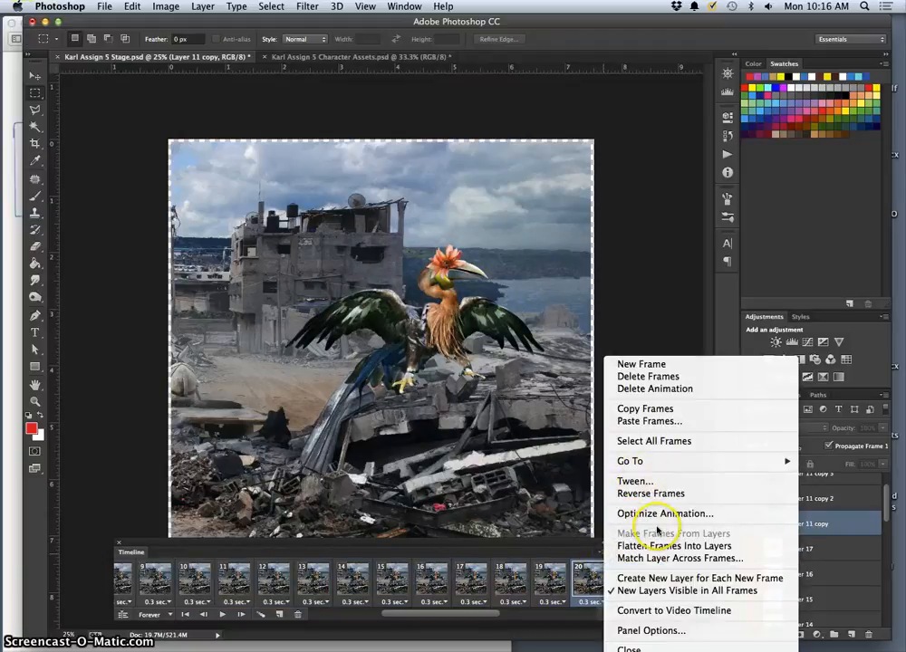
{"action": "left_click", "coordinate": [640, 494]}
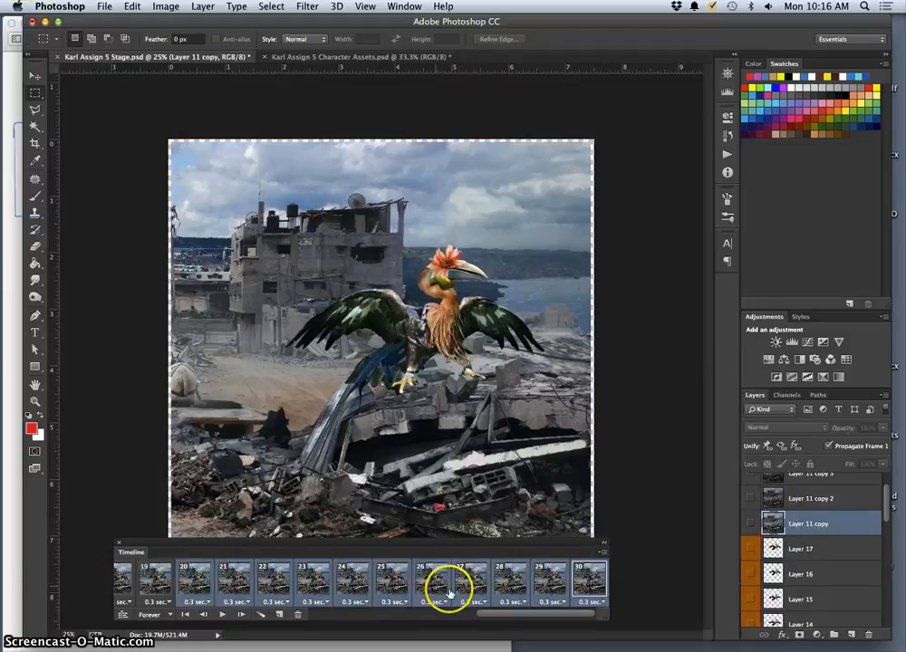
- Play the animation from around frame 8 through the last frame to check the added reversed wing-flap frames
{"action": "left_click", "coordinate": [175, 587]}
{"action": "left_click_drag", "start_coordinate": [486, 613], "coordinate": [309, 596]}
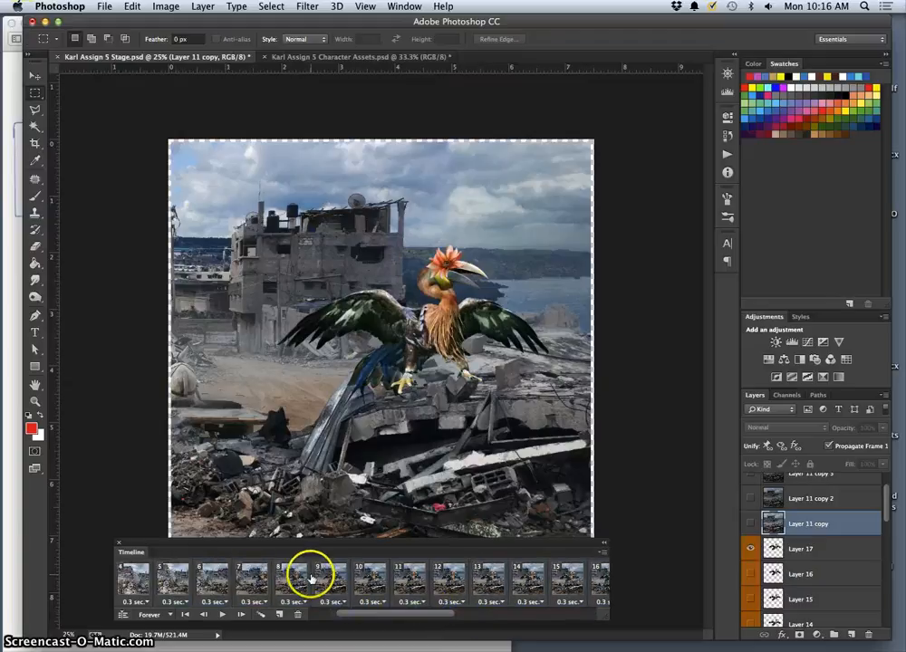
{"action": "left_click", "coordinate": [311, 578]}
{"action": "left_click", "coordinate": [219, 615]}
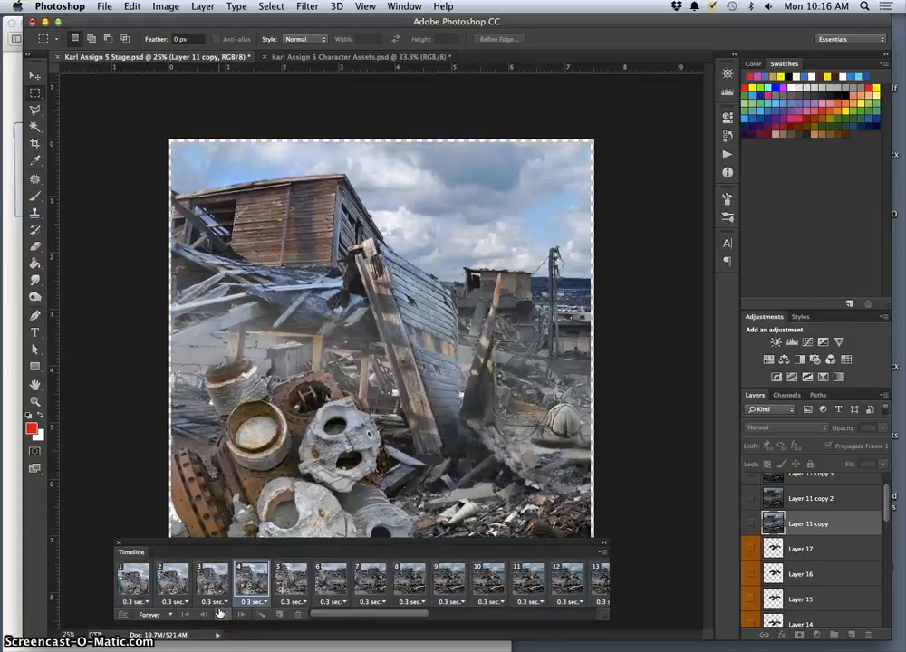
{"action": "left_click", "coordinate": [222, 614]}
- Step backward through frames 30 to 19 one at a time to examine the bird's pose in each
{"action": "left_click_drag", "start_coordinate": [333, 615], "coordinate": [522, 605]}
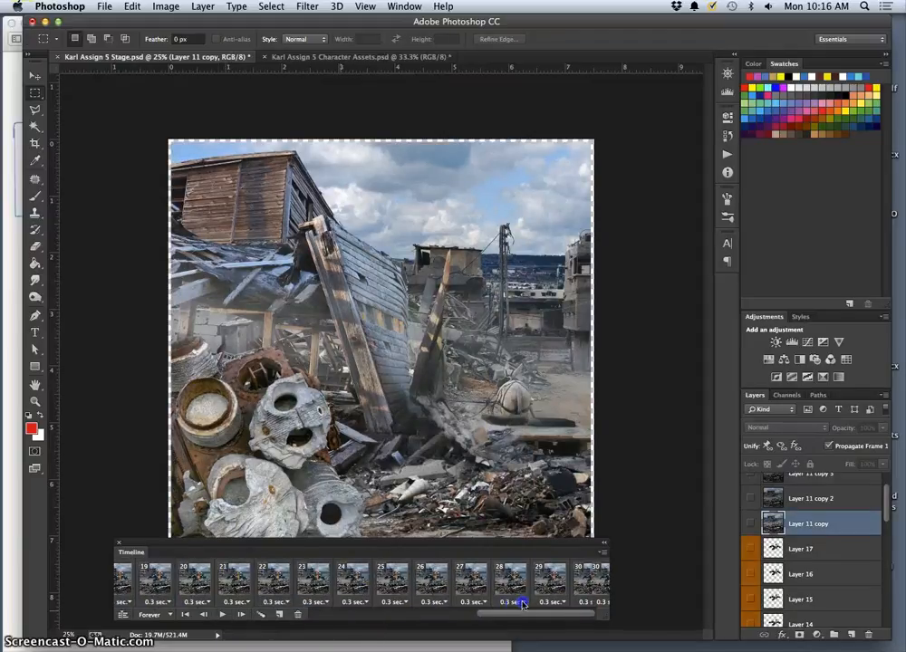
{"action": "left_click", "coordinate": [585, 584]}
{"action": "left_click", "coordinate": [555, 588]}
{"action": "left_click", "coordinate": [512, 588]}
{"action": "left_click", "coordinate": [469, 588]}
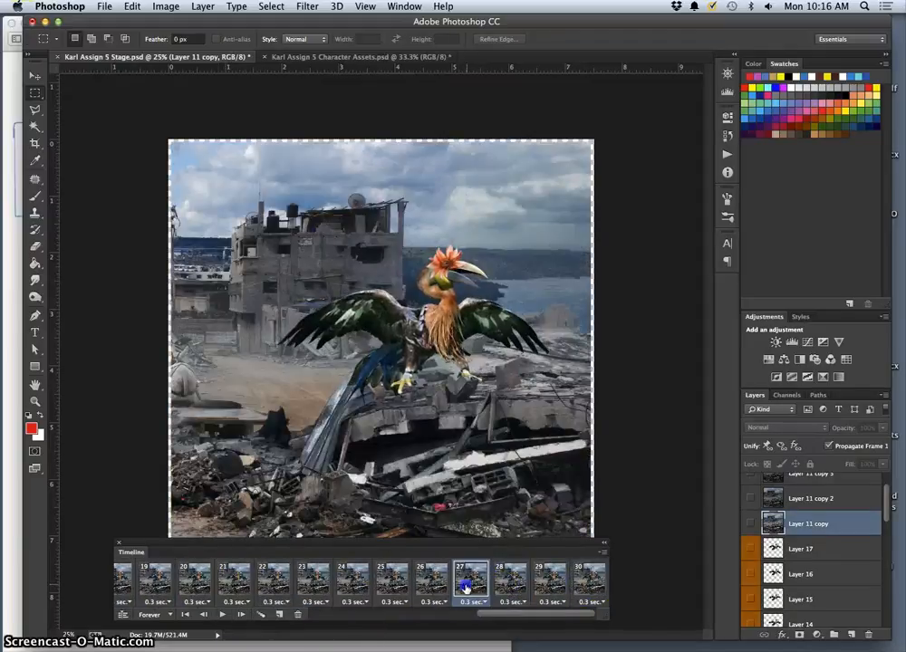
{"action": "left_click", "coordinate": [433, 588]}
{"action": "left_click", "coordinate": [391, 588]}
{"action": "left_click", "coordinate": [353, 588]}
{"action": "left_click", "coordinate": [314, 588]}
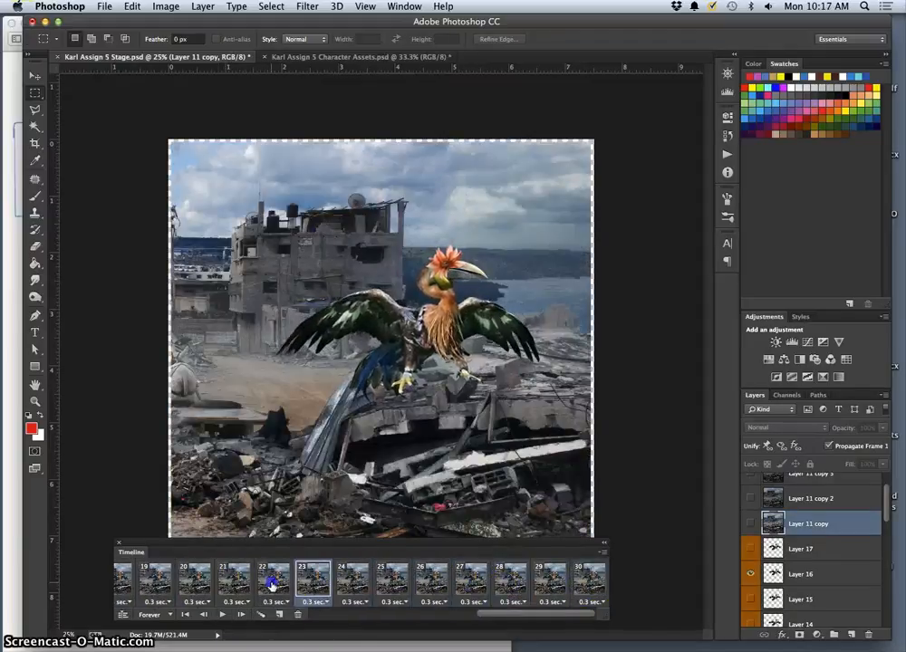
{"action": "left_click", "coordinate": [273, 588]}
{"action": "left_click", "coordinate": [227, 587]}
{"action": "left_click", "coordinate": [189, 585]}
{"action": "left_click", "coordinate": [156, 588]}
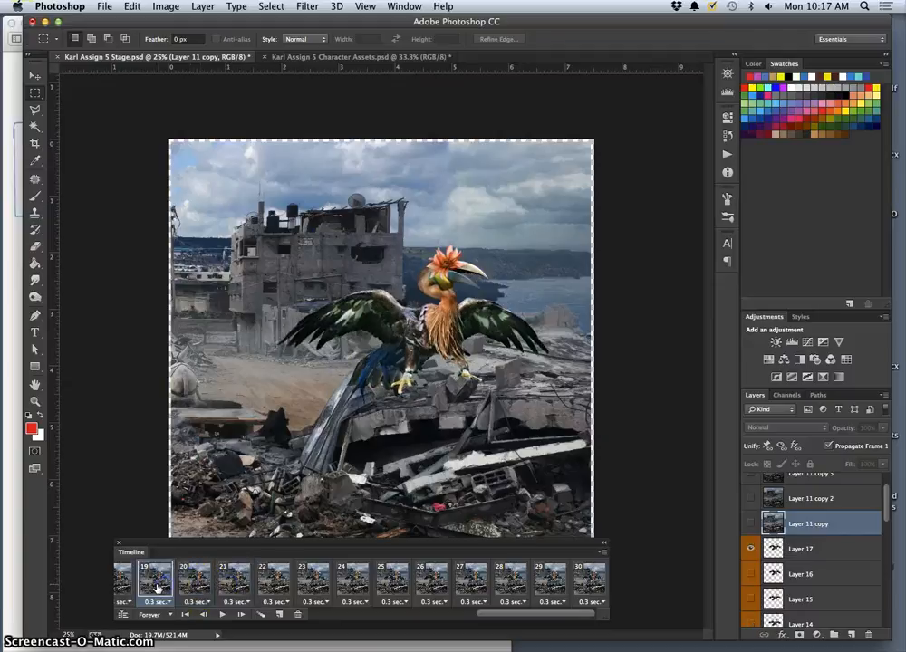
- Delete frame 20, the duplicate of frame 19, and play the animation to check the wing-flap transition
{"action": "left_click", "coordinate": [191, 582]}
{"action": "left_click", "coordinate": [159, 584]}
{"action": "left_click", "coordinate": [191, 580]}
{"action": "left_click", "coordinate": [164, 583]}
{"action": "left_click", "coordinate": [192, 582]}
{"action": "left_click", "coordinate": [154, 585]}
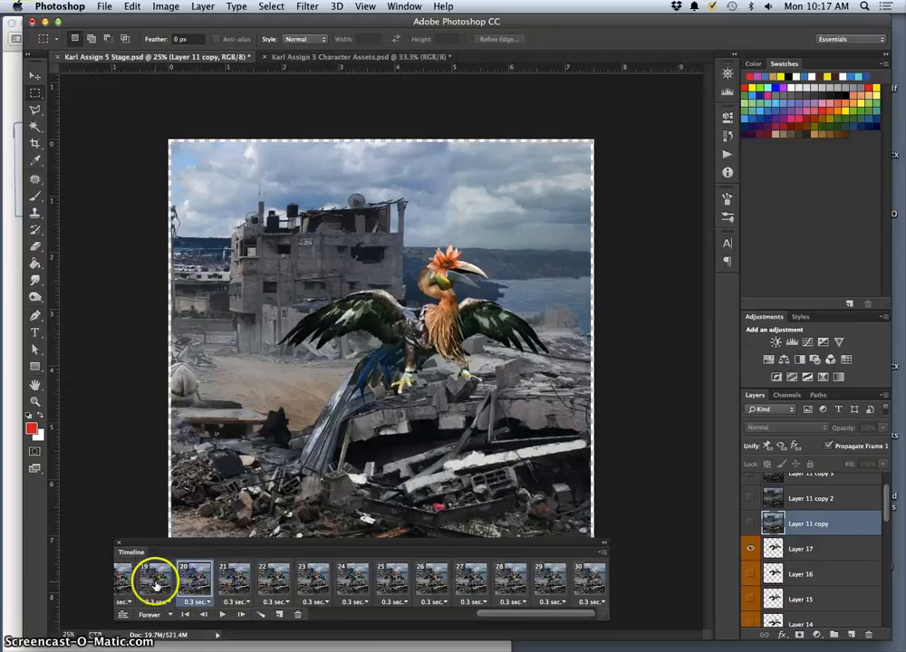
{"action": "left_click", "coordinate": [194, 586]}
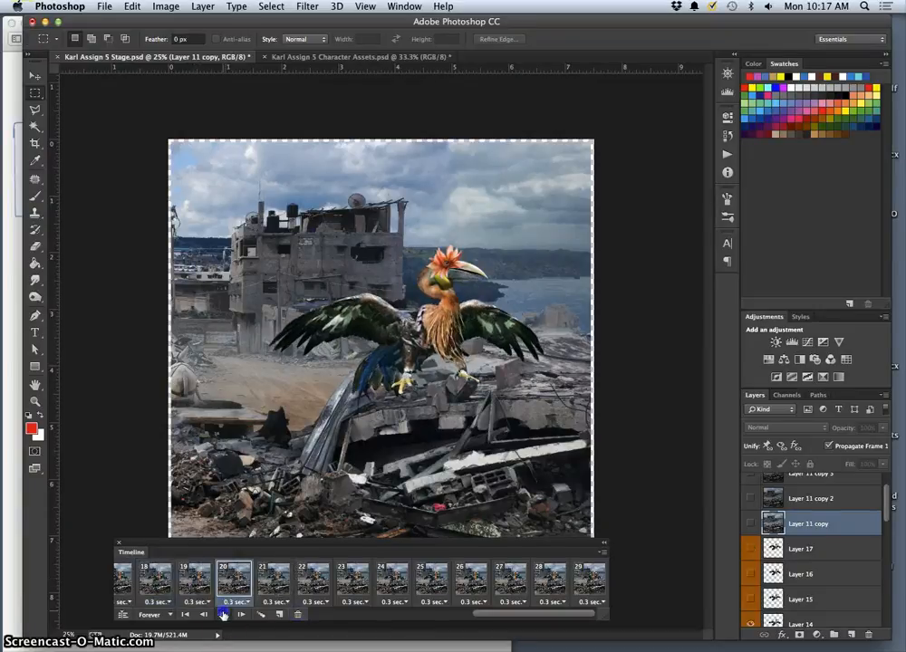
{"action": "left_click", "coordinate": [223, 614]}
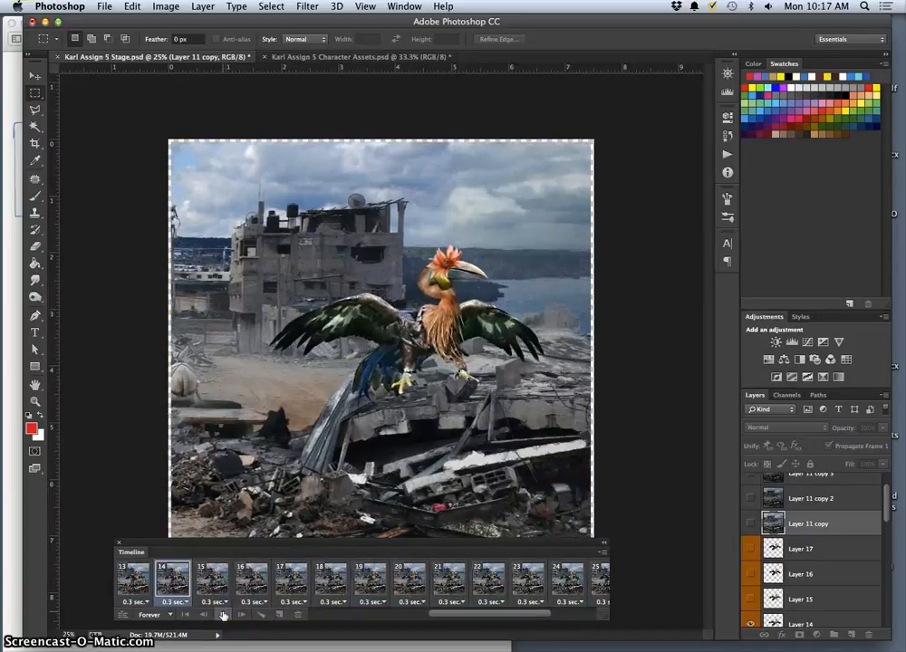
{"action": "left_click", "coordinate": [224, 614]}
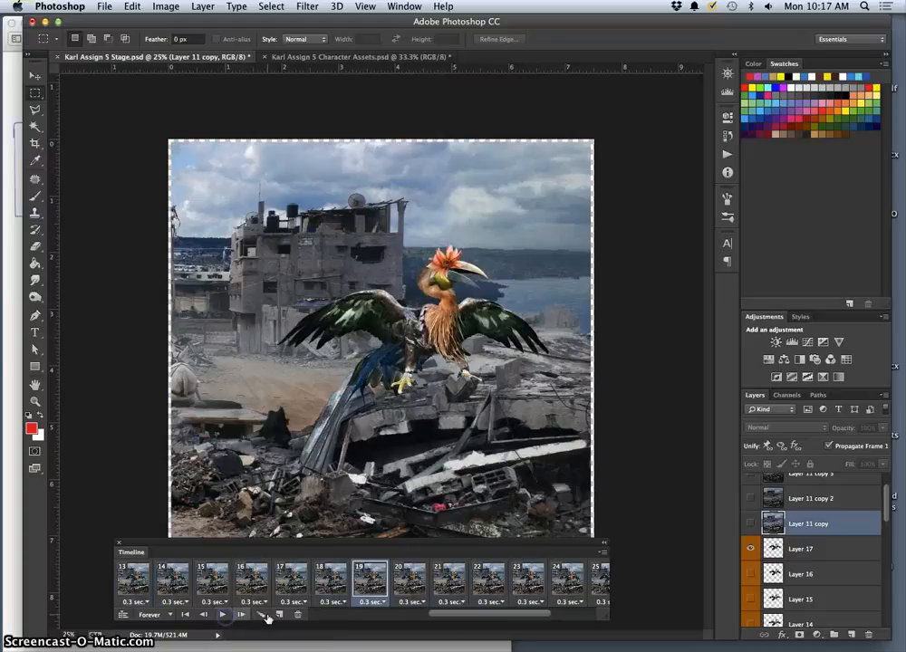
- Select frames 1 to 9 at the start of the timeline and copy them
{"action": "left_click_drag", "start_coordinate": [453, 620], "coordinate": [315, 614]}
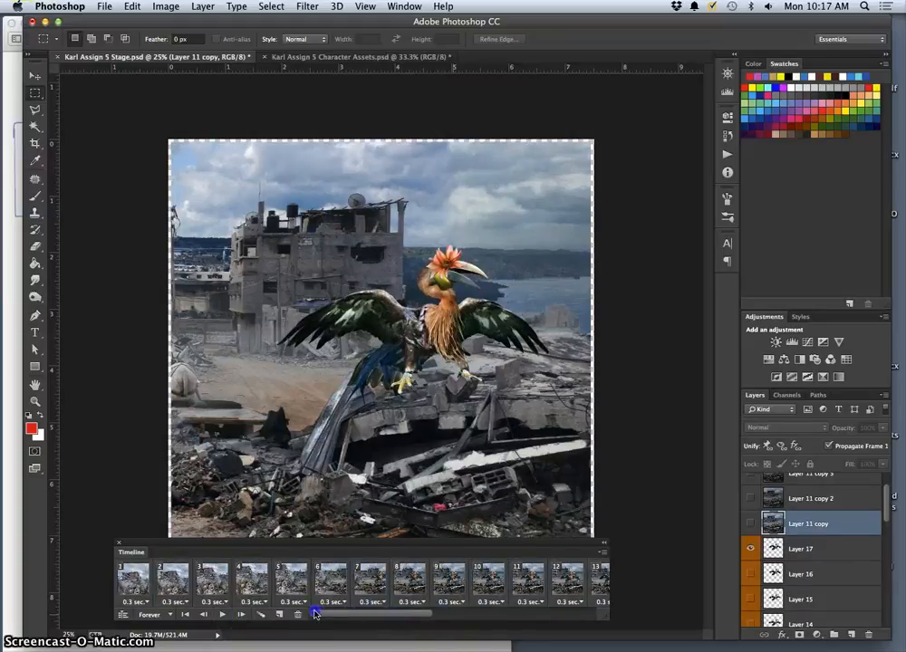
{"action": "left_click", "coordinate": [151, 585]}
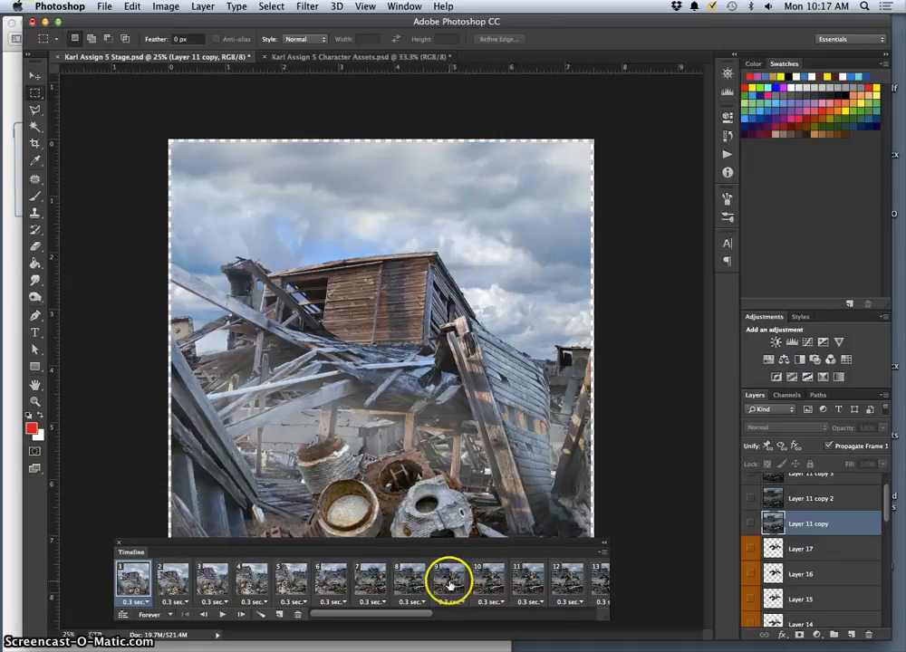
{"action": "left_click", "coordinate": [450, 584], "text": "shift"}
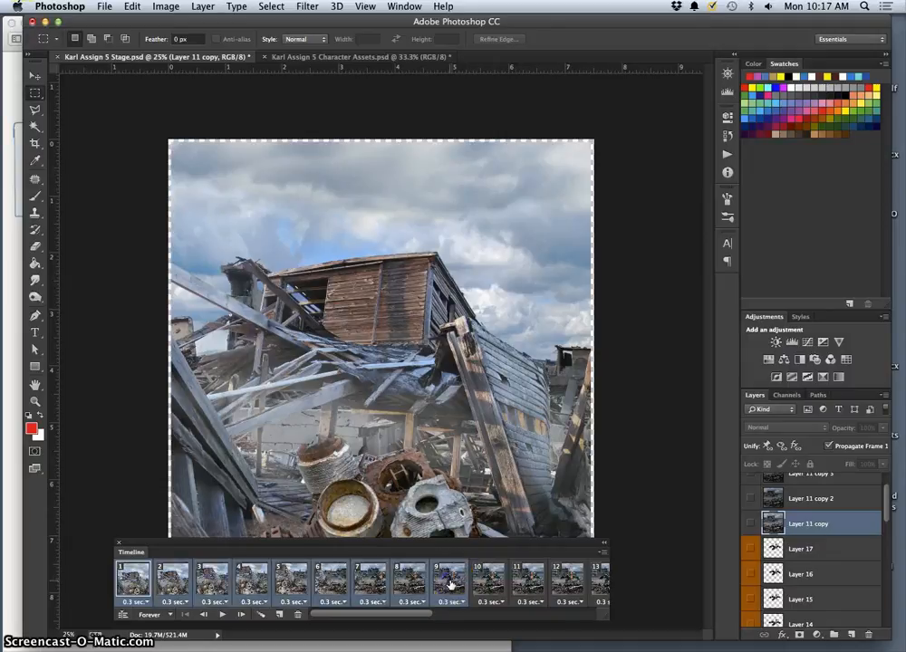
{"action": "left_click", "coordinate": [606, 554]}
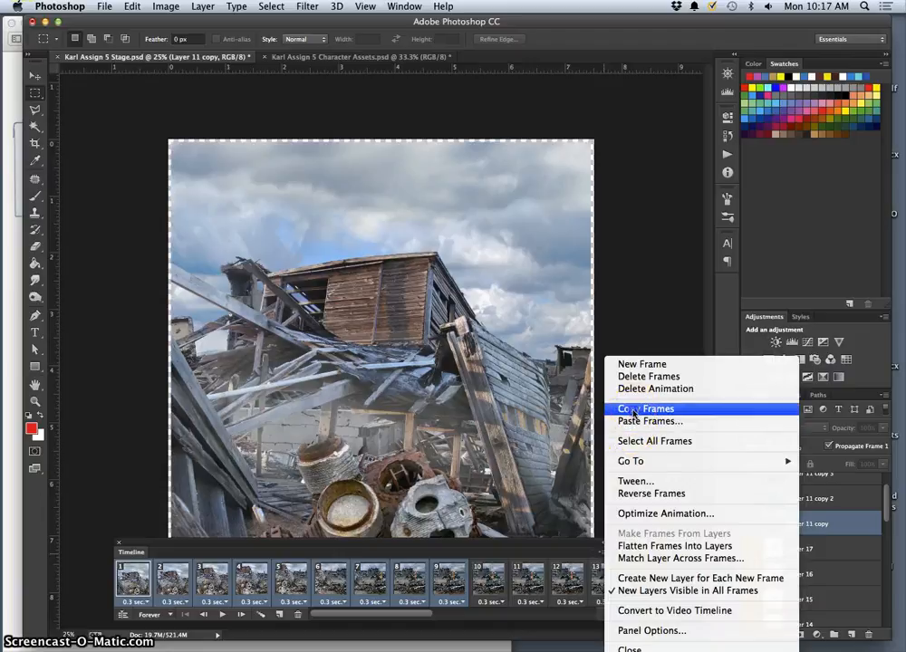
{"action": "left_click", "coordinate": [634, 410]}
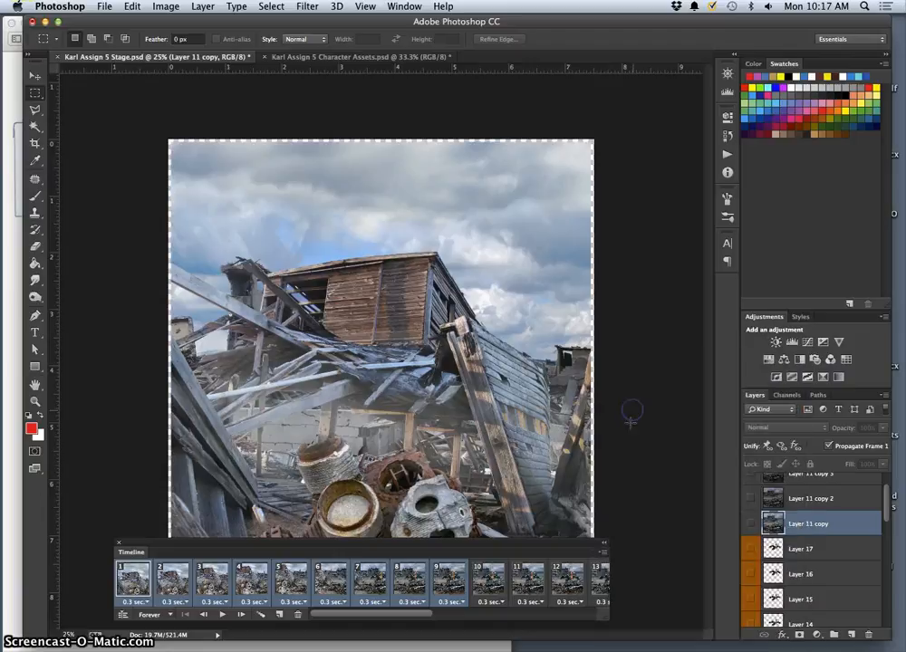
- Paste the copied opening frames after the selection and move them to the end of the timeline
{"action": "left_click", "coordinate": [606, 550]}
{"action": "left_click", "coordinate": [634, 422]}
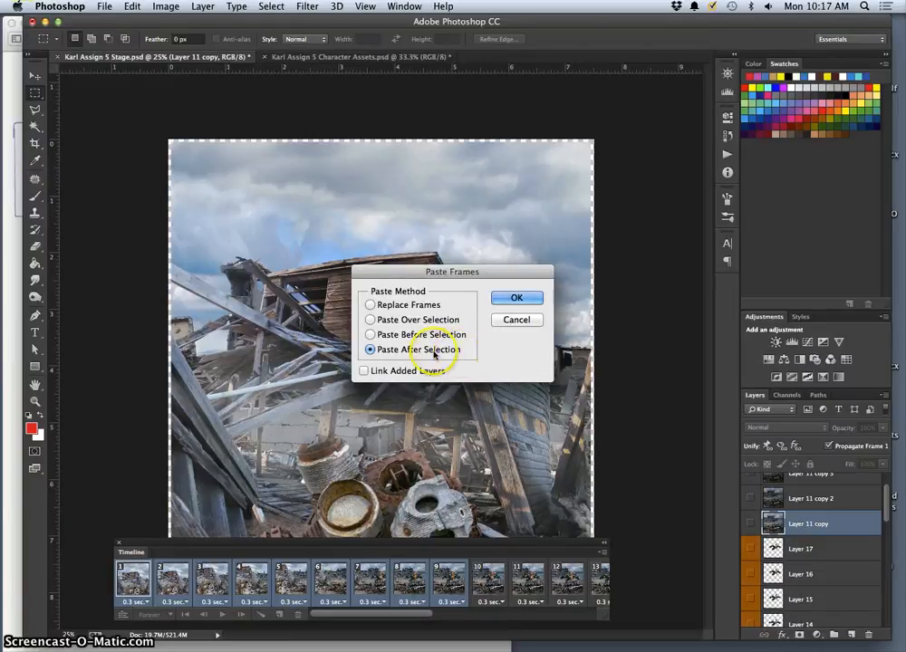
{"action": "left_click", "coordinate": [511, 299]}
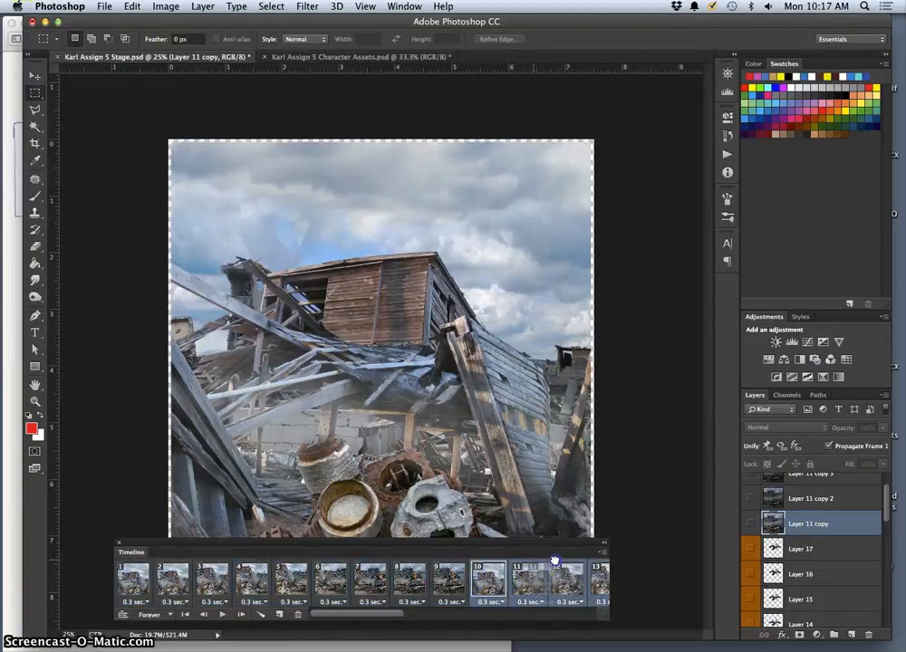
{"action": "left_click_drag", "start_coordinate": [555, 560], "coordinate": [607, 568]}
- Reverse the order of frames 30 to 38 and play the whole animation from frame 1, with the Timeline panel moved clear of the image
{"action": "left_click", "coordinate": [603, 554]}
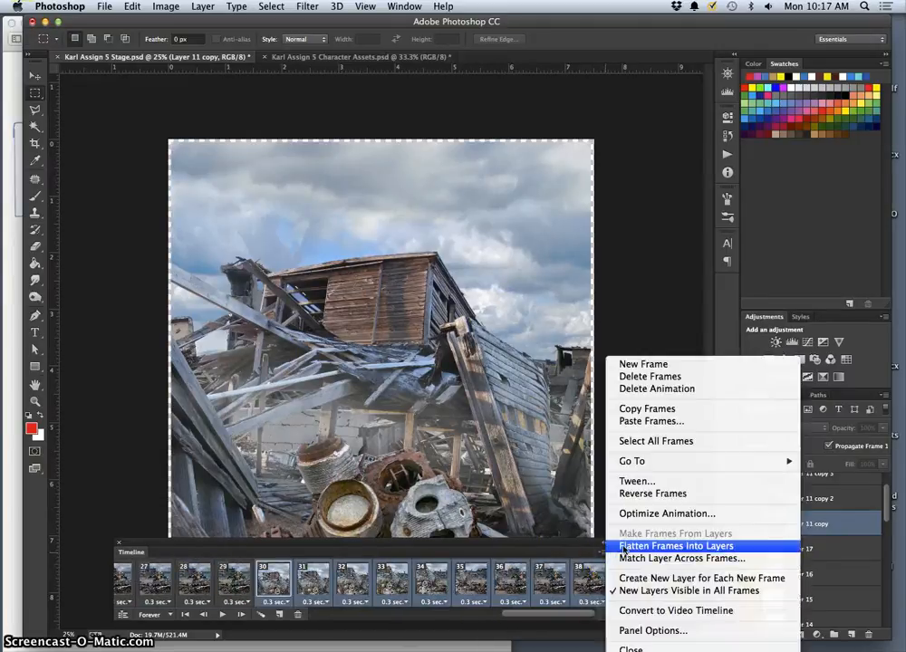
{"action": "left_click", "coordinate": [638, 495]}
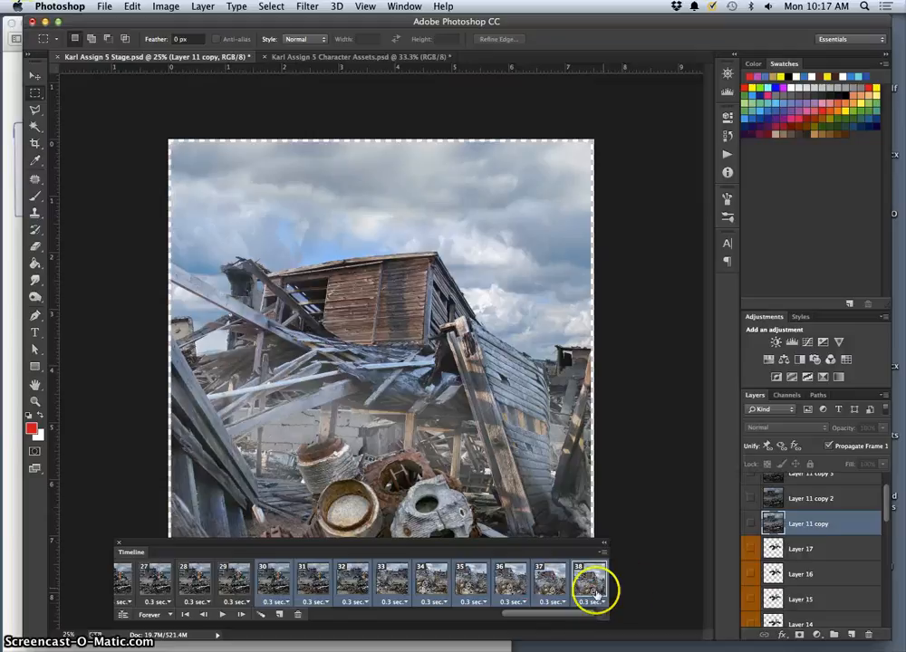
{"action": "left_click_drag", "start_coordinate": [546, 613], "coordinate": [292, 616]}
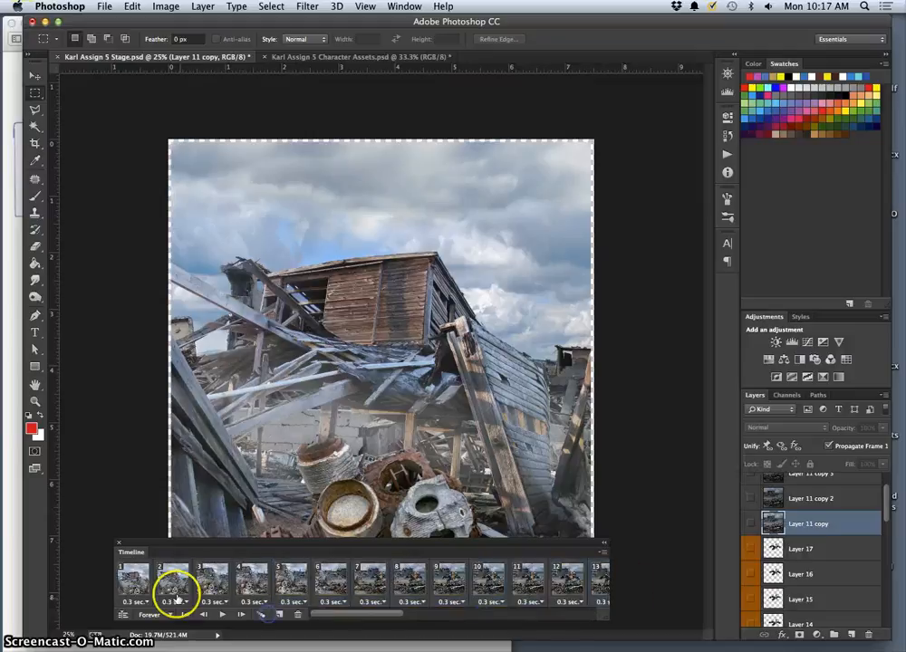
{"action": "left_click", "coordinate": [132, 580]}
{"action": "left_click", "coordinate": [220, 615]}
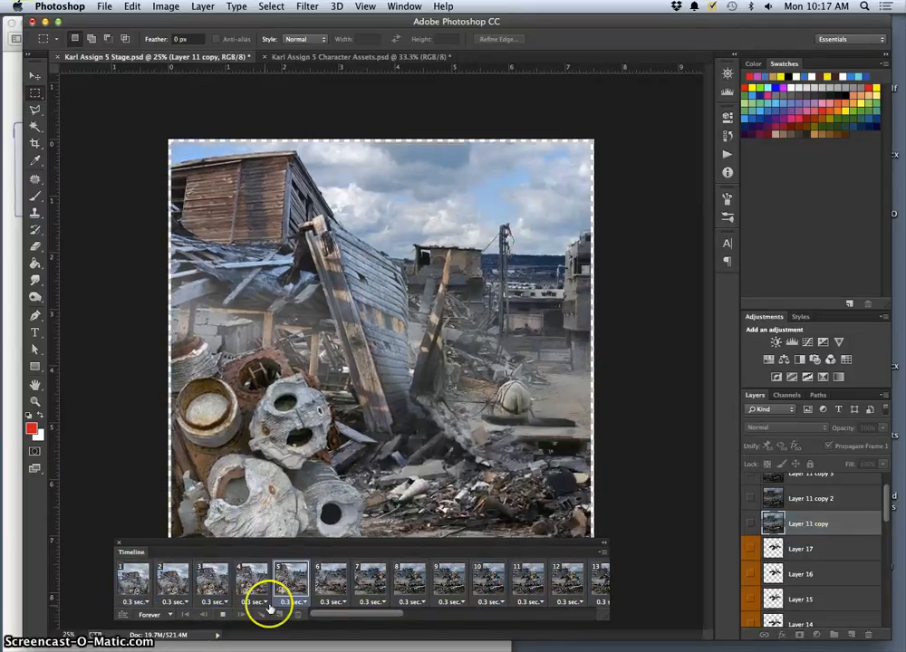
{"action": "left_click_drag", "start_coordinate": [424, 543], "coordinate": [431, 576]}
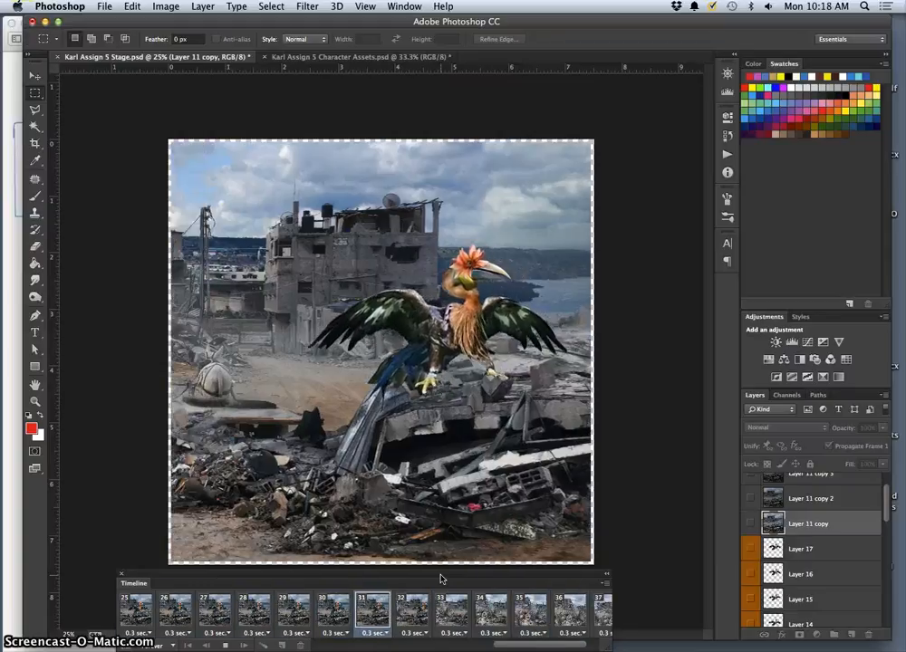
- Compare the storyboard sketches in Preview with the animation by replaying it in Photoshop
{"action": "left_click", "coordinate": [13, 114]}
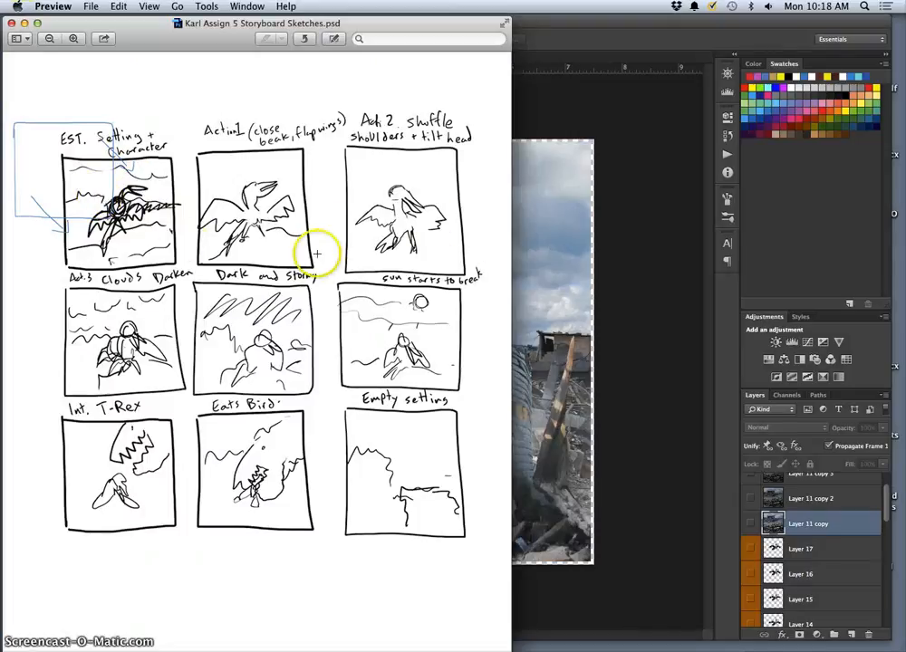
{"action": "left_click", "coordinate": [630, 209]}
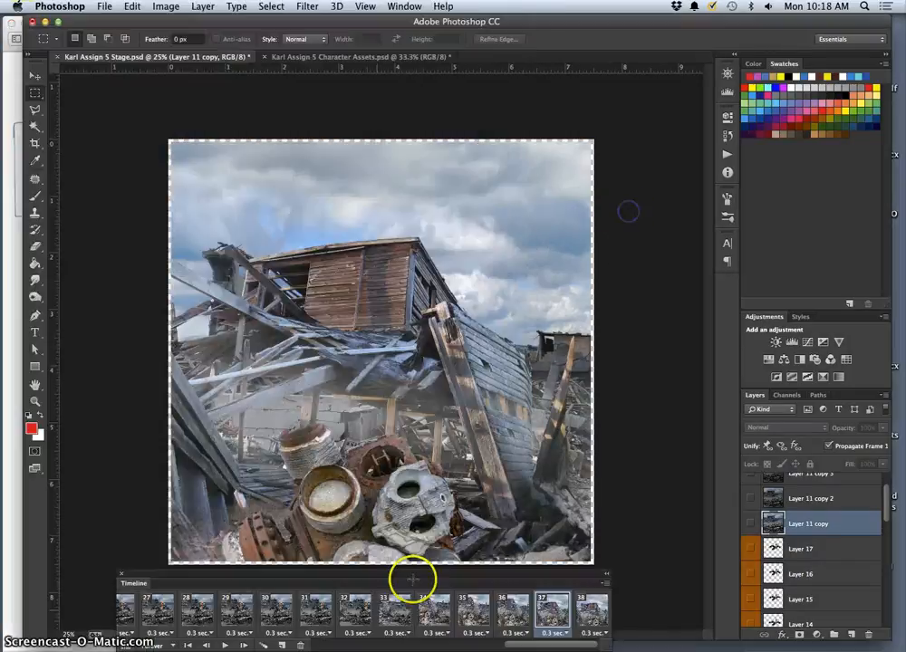
{"action": "left_click", "coordinate": [224, 644]}
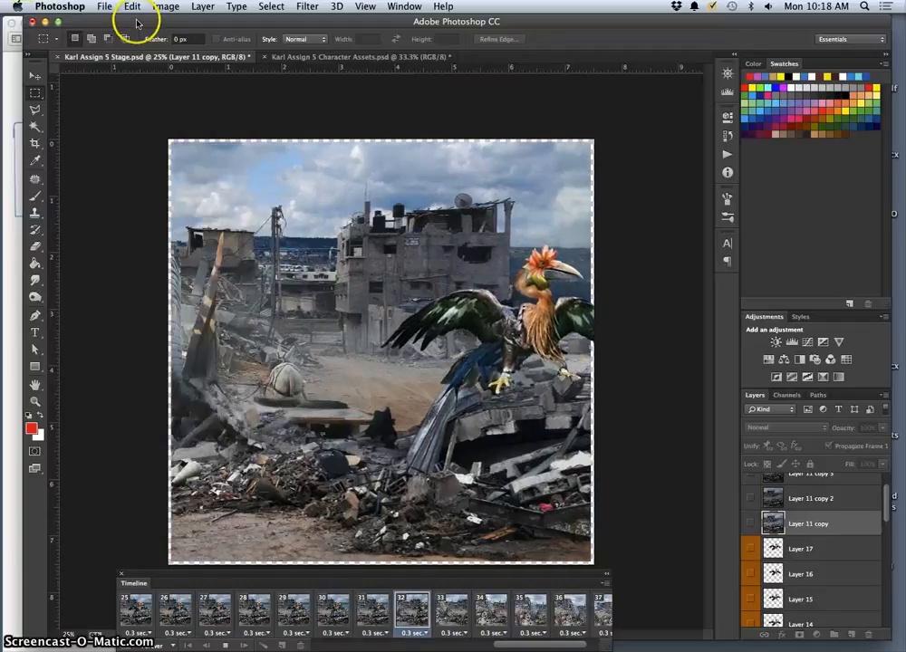
{"action": "left_click_drag", "start_coordinate": [159, 24], "coordinate": [299, 44]}
{"action": "left_click", "coordinate": [116, 79]}
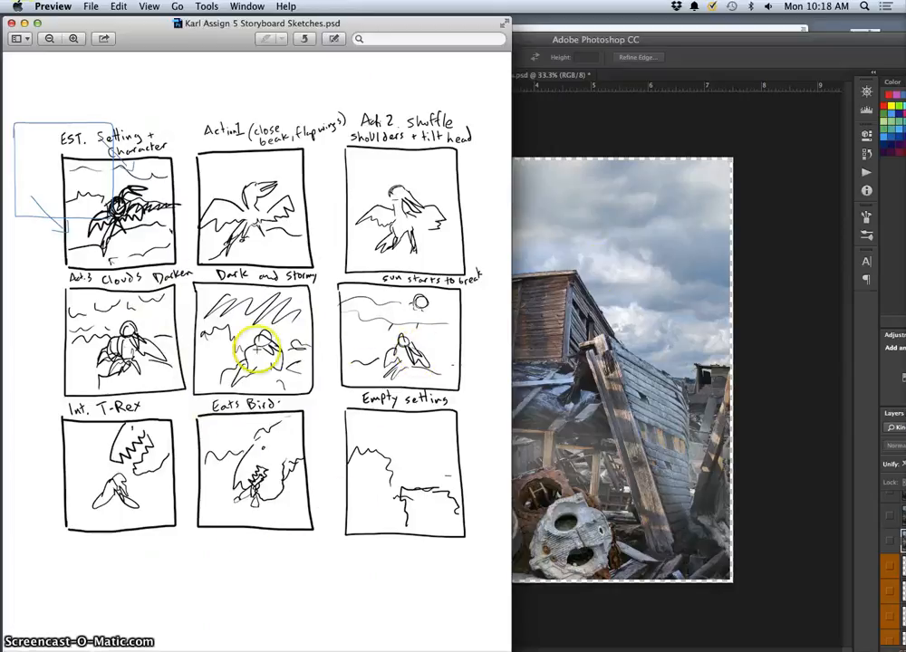
{"action": "left_click", "coordinate": [754, 235]}
{"action": "double_click", "coordinate": [647, 41]}
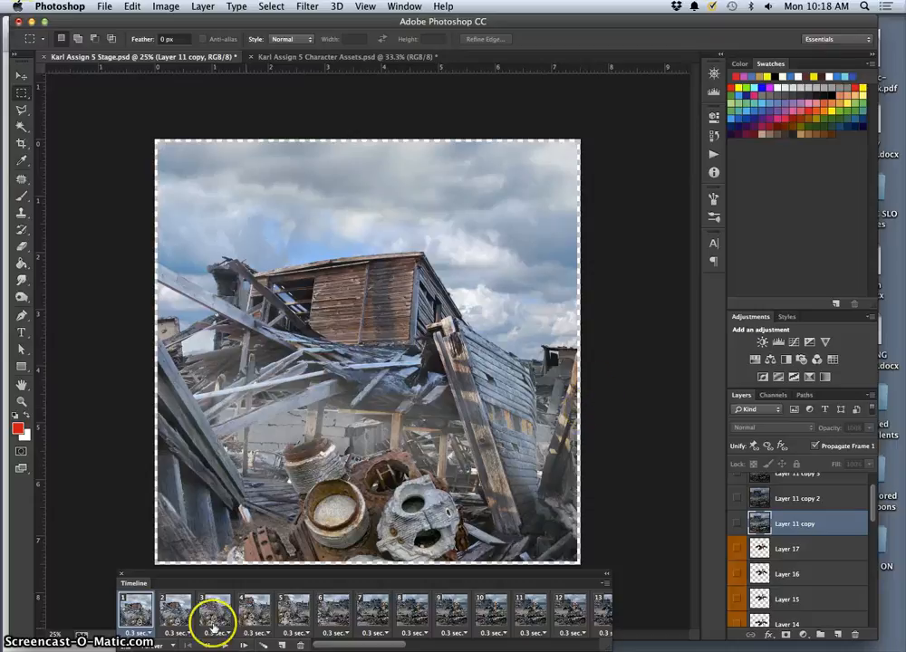
- Delete all 38 animation frames, leaving the single default frame, and close the Timeline panel
{"action": "scroll", "coordinate": [215, 619], "scroll_direction": "right", "scroll_amount": 10}
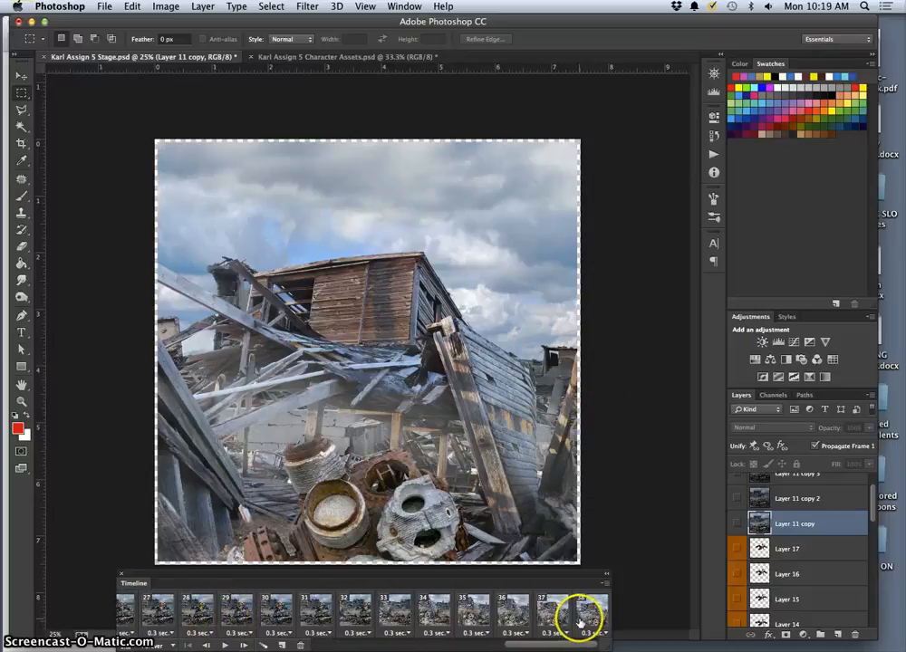
{"action": "left_click", "coordinate": [306, 618]}
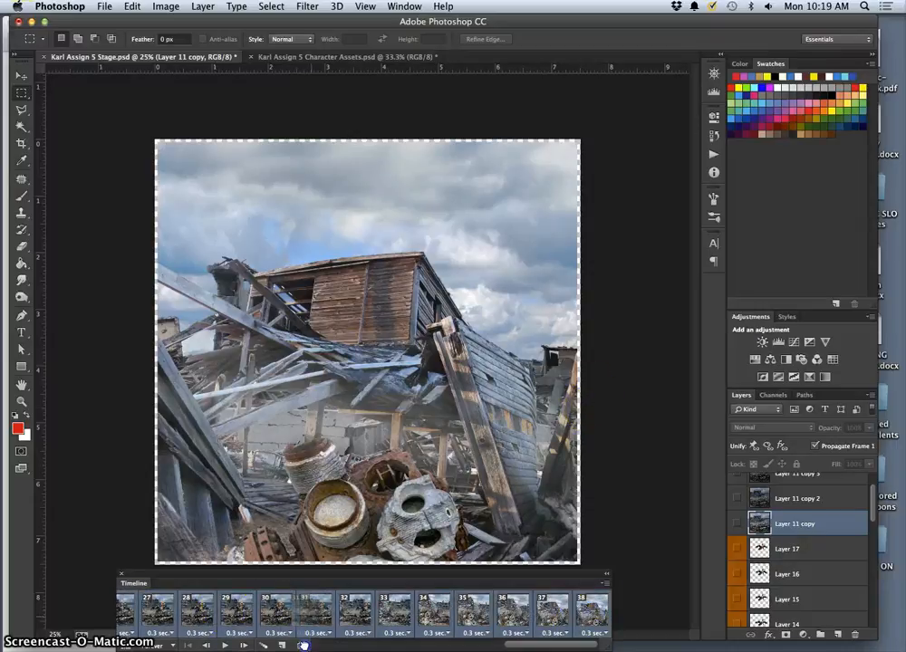
{"action": "left_click", "coordinate": [301, 646]}
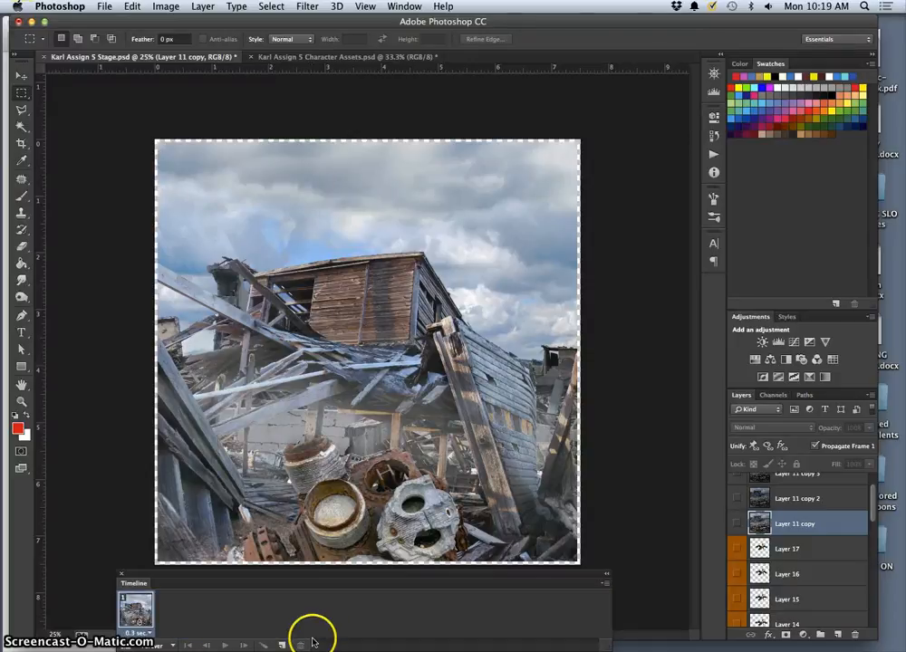
{"action": "left_click", "coordinate": [121, 574]}
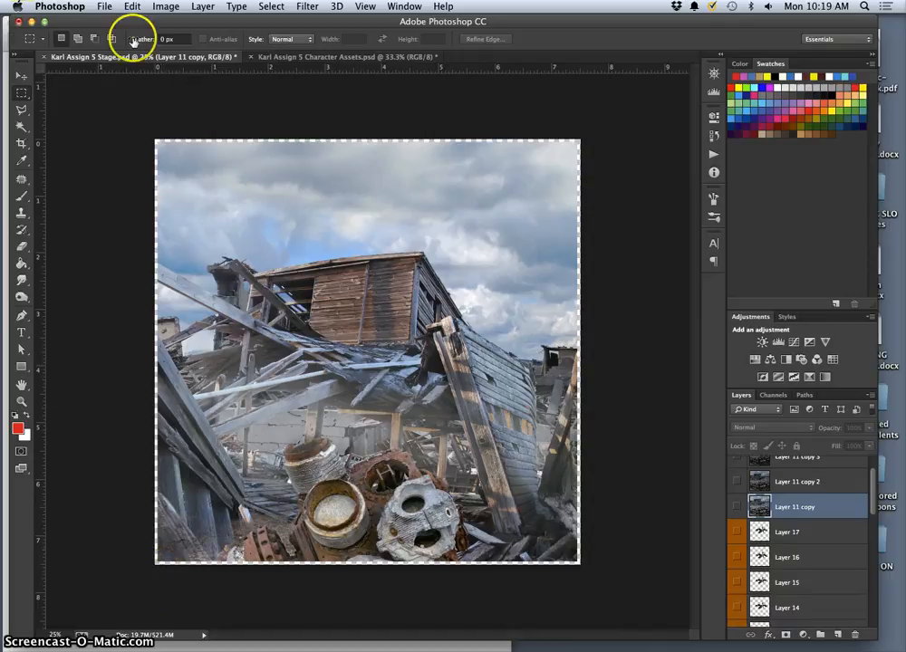
- Save the stage document and show the SP15 DIG course folder in Finder
{"action": "left_click", "coordinate": [105, 7]}
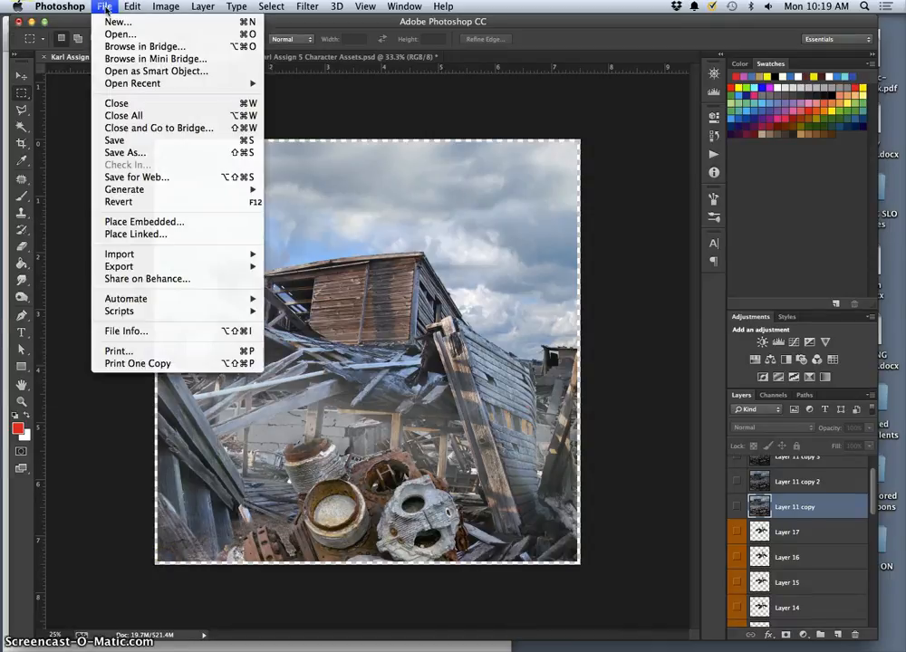
{"action": "left_click", "coordinate": [127, 141]}
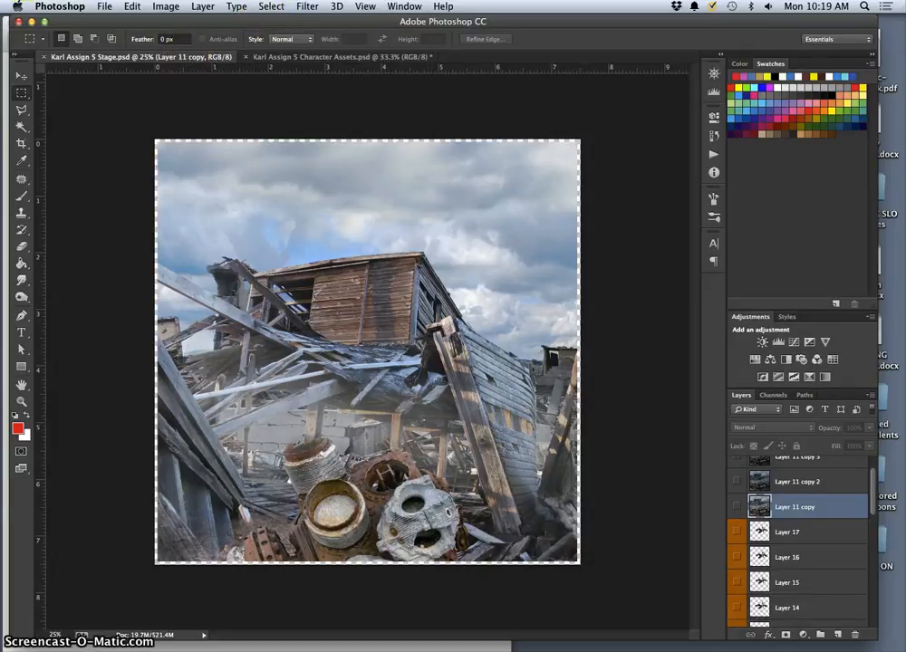
{"action": "mouse_move", "coordinate": [736, 648]}
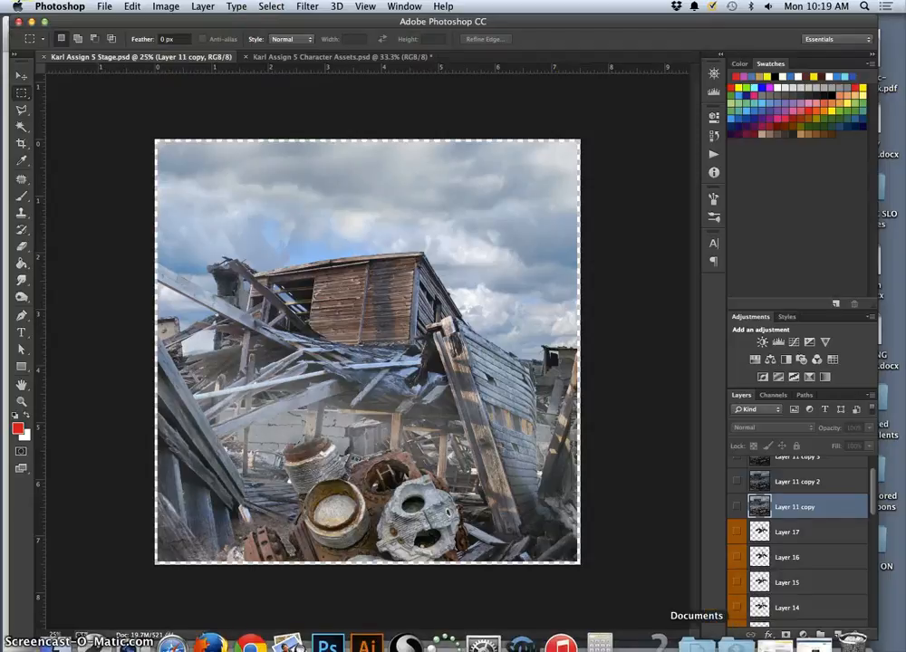
{"action": "left_click", "coordinate": [696, 643]}
{"action": "left_click", "coordinate": [736, 593]}
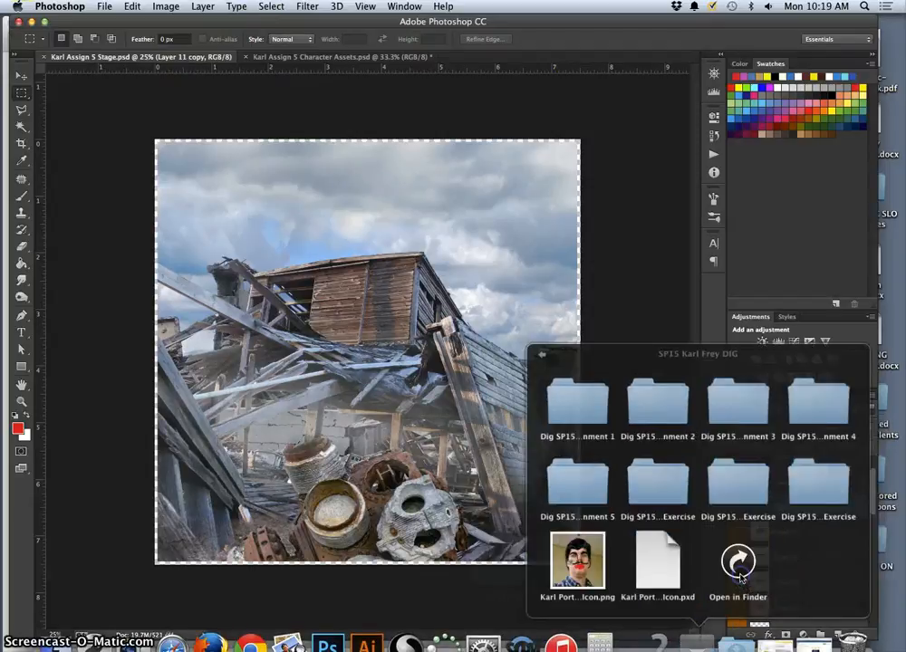
{"action": "left_click", "coordinate": [735, 563]}
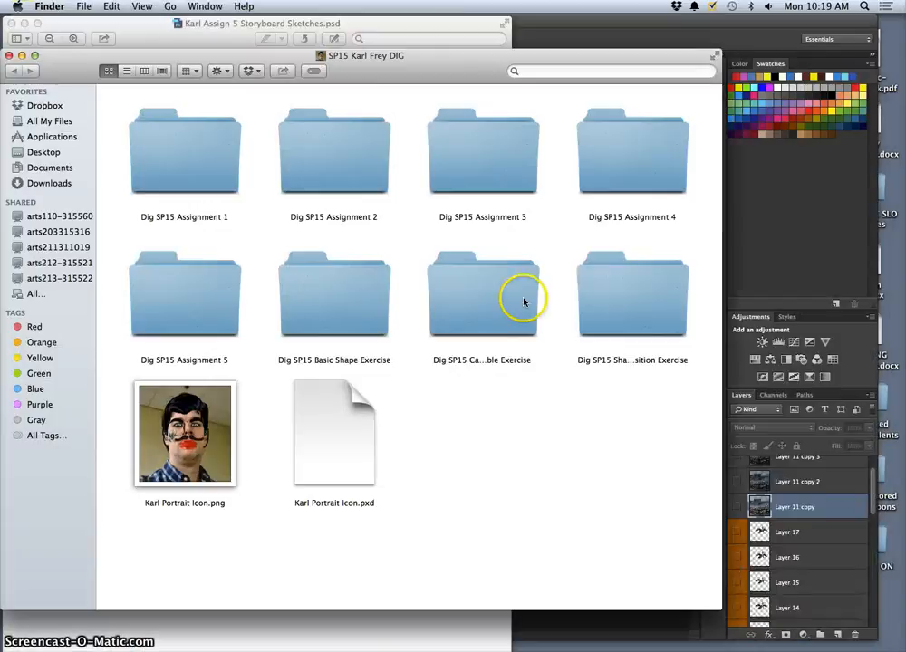
- Open the Assignment 5 Background Assets PSD from the Dig SP15 Assignment 5 folder in Photoshop
{"action": "double_click", "coordinate": [218, 303]}
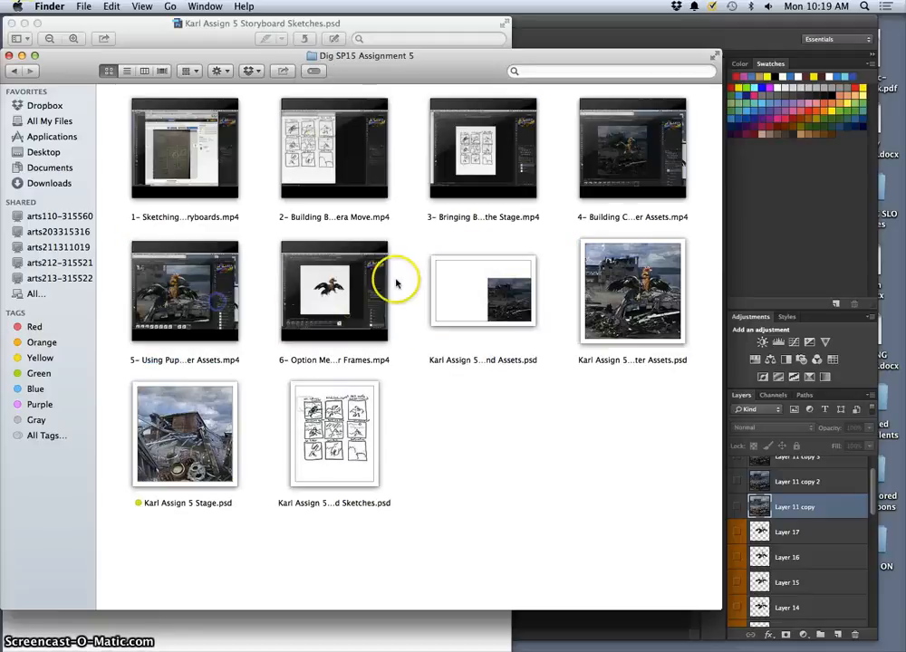
{"action": "left_click", "coordinate": [493, 311]}
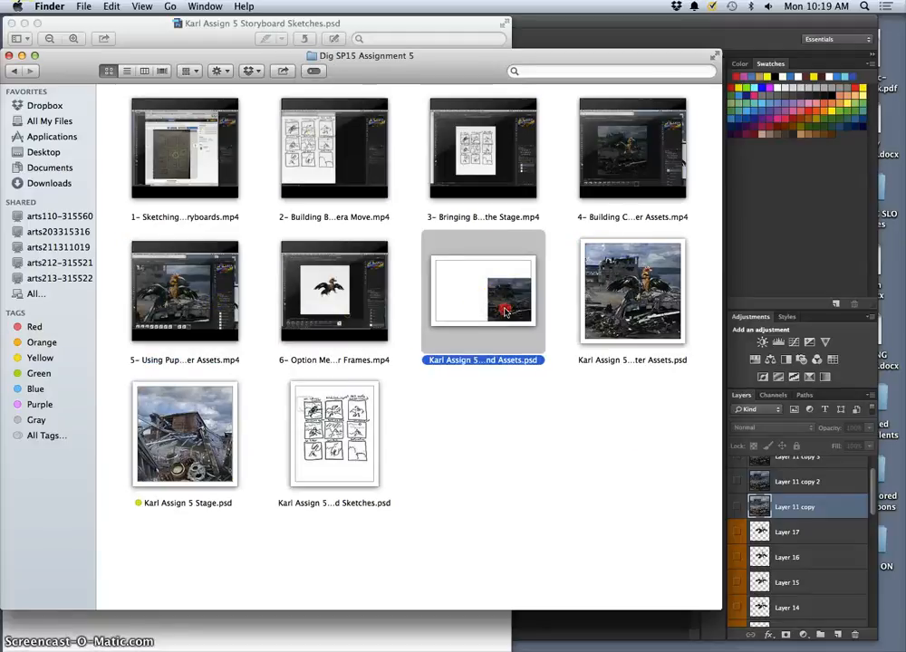
{"action": "right_click", "coordinate": [504, 311]}
{"action": "mouse_move", "coordinate": [543, 327]}
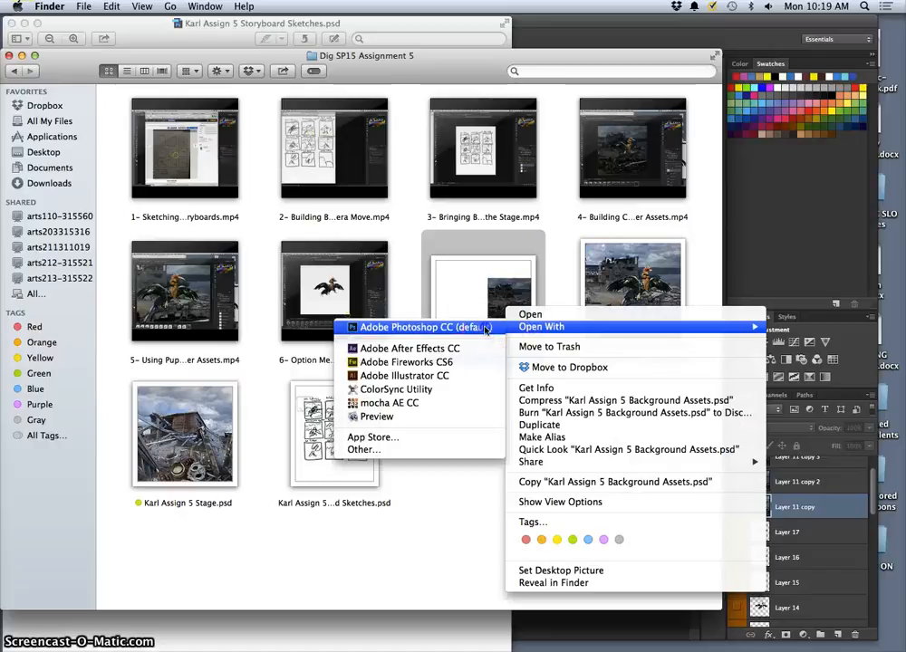
{"action": "left_click", "coordinate": [486, 328]}
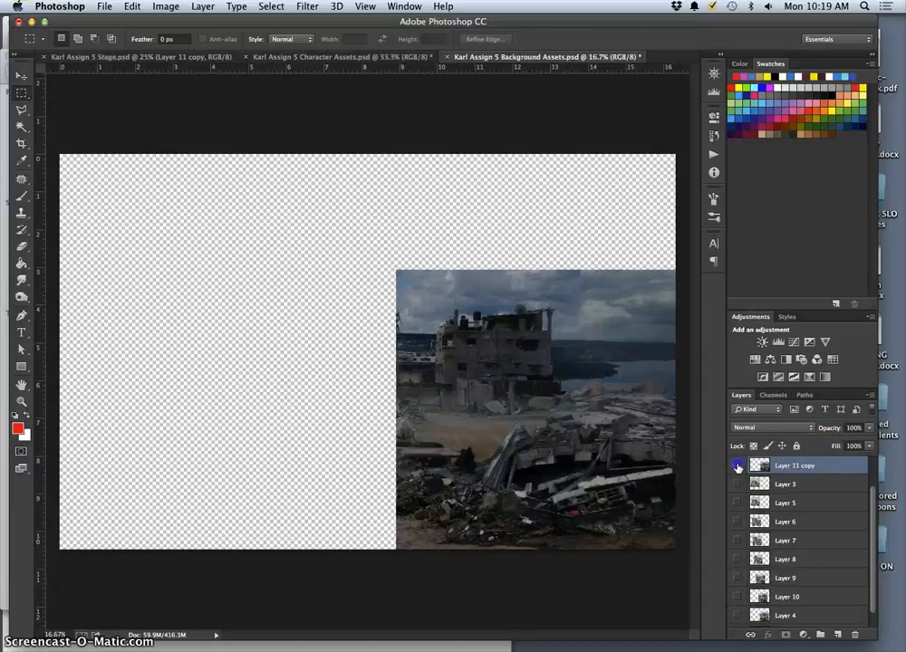
- Toggle the visibility of the Layer 11 copies in the background assets document to compare the darkened background versions
{"action": "scroll", "coordinate": [826, 540], "scroll_direction": "down", "scroll_amount": 1}
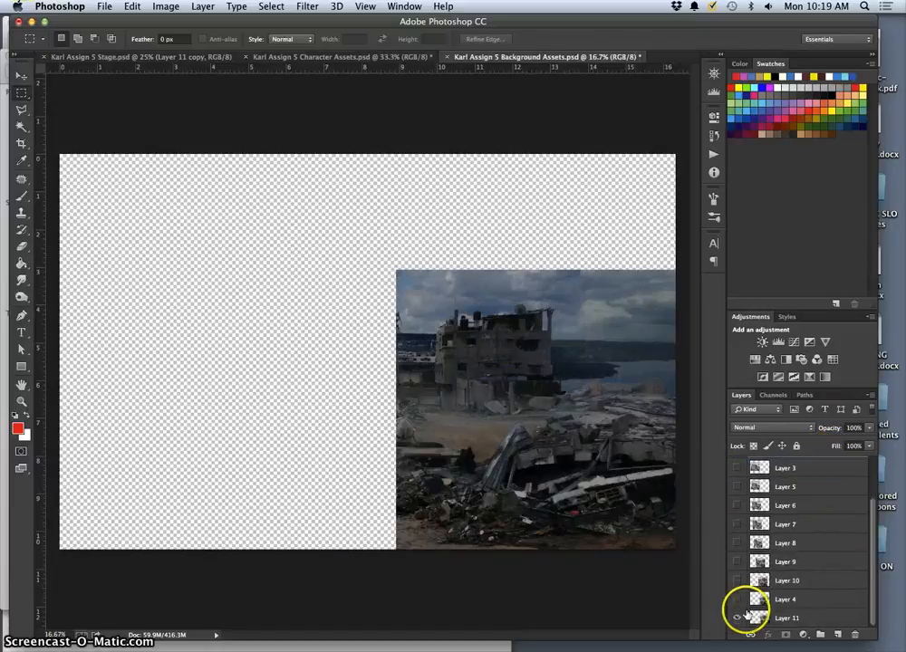
{"action": "scroll", "coordinate": [752, 603], "scroll_direction": "up", "scroll_amount": 3}
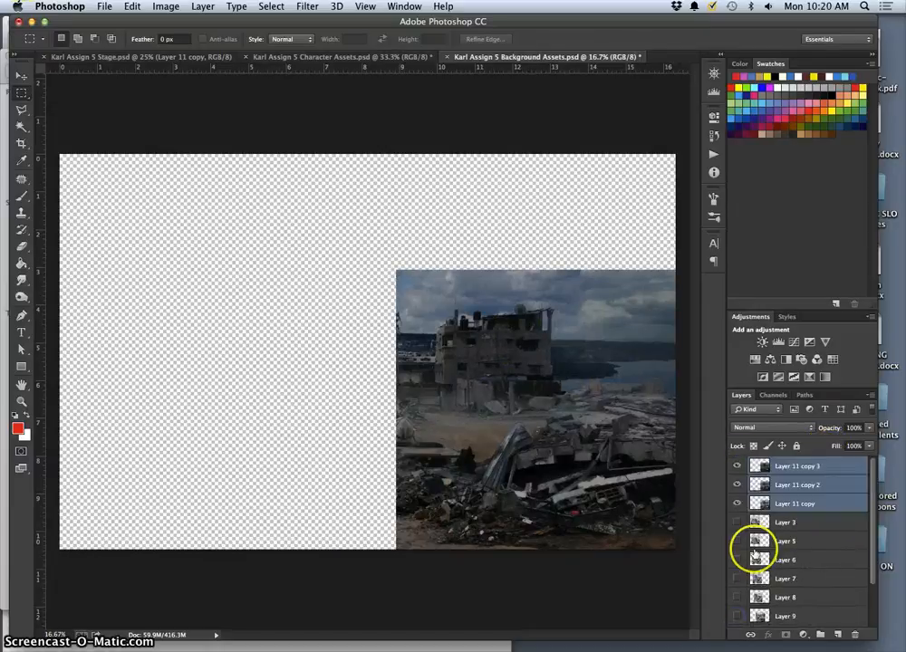
{"action": "left_click", "coordinate": [737, 467]}
{"action": "left_click", "coordinate": [737, 466]}
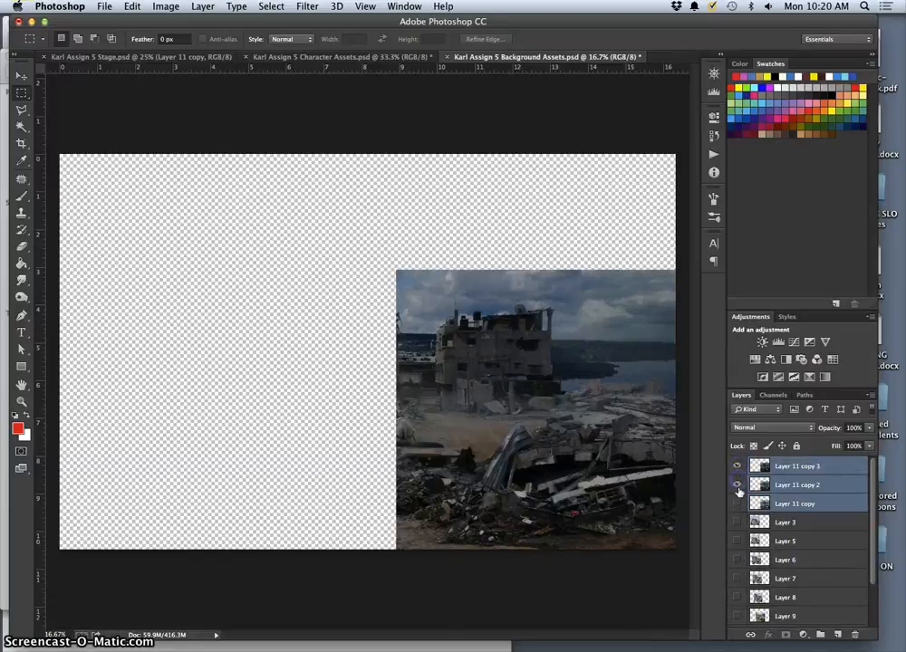
{"action": "left_click", "coordinate": [737, 467]}
{"action": "left_click", "coordinate": [738, 467]}
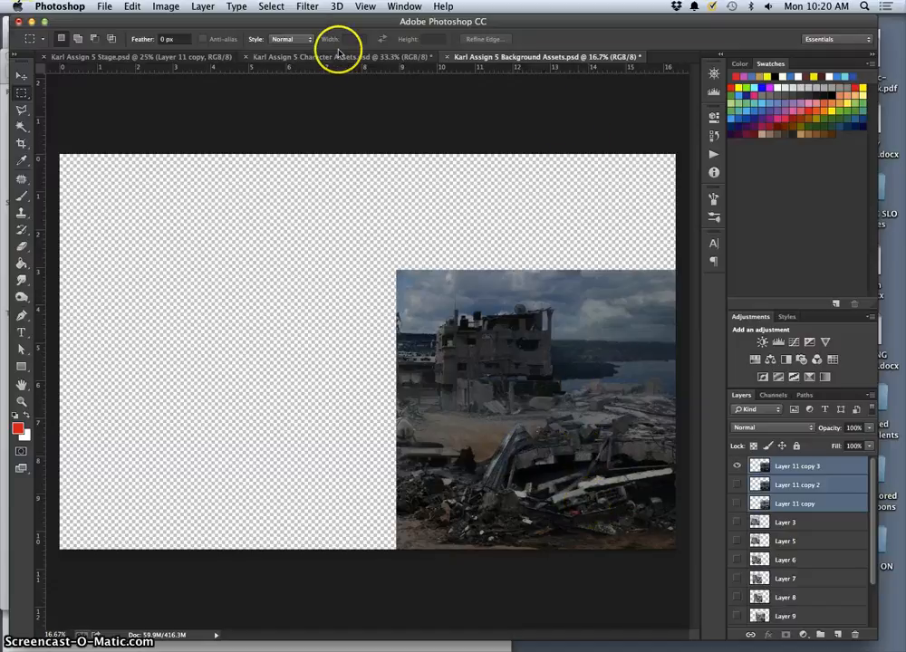
- Switch to the stage document and make Layer 11 copy, Layer 11 copy 2 and Layer 11 copy 3 visible
{"action": "left_click", "coordinate": [176, 57]}
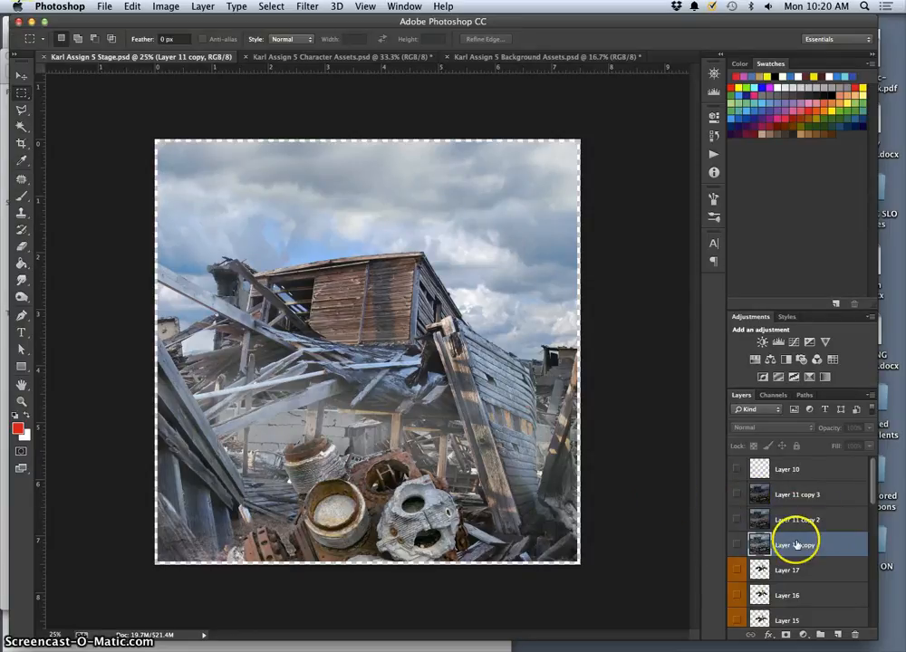
{"action": "left_click", "coordinate": [737, 544]}
{"action": "left_click", "coordinate": [738, 521]}
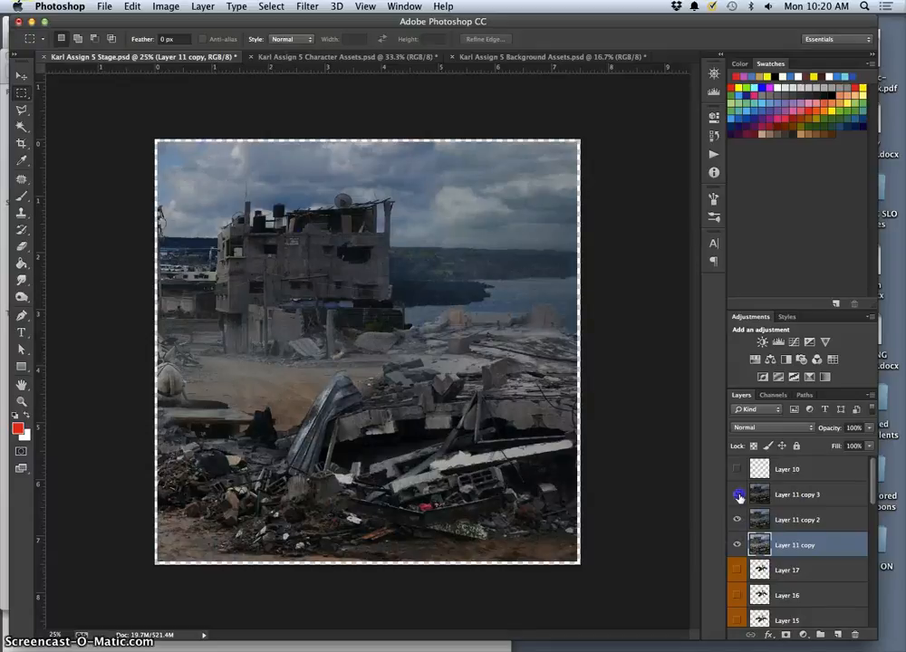
{"action": "left_click", "coordinate": [737, 494]}
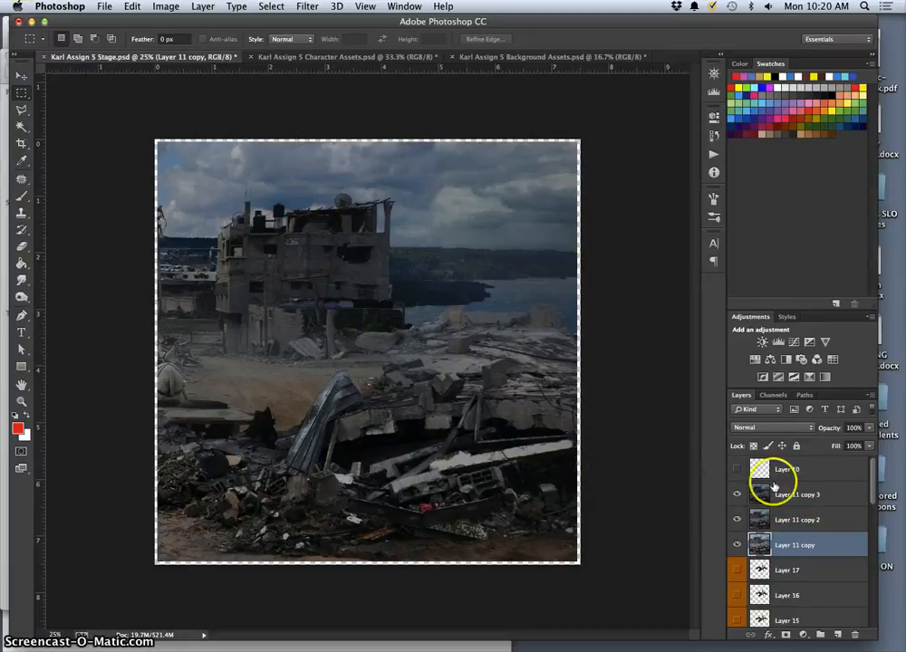
- Move the three Layer 11 copies below the orange bird layers, directly above Layer 9, and label them blue
{"action": "left_click", "coordinate": [820, 497]}
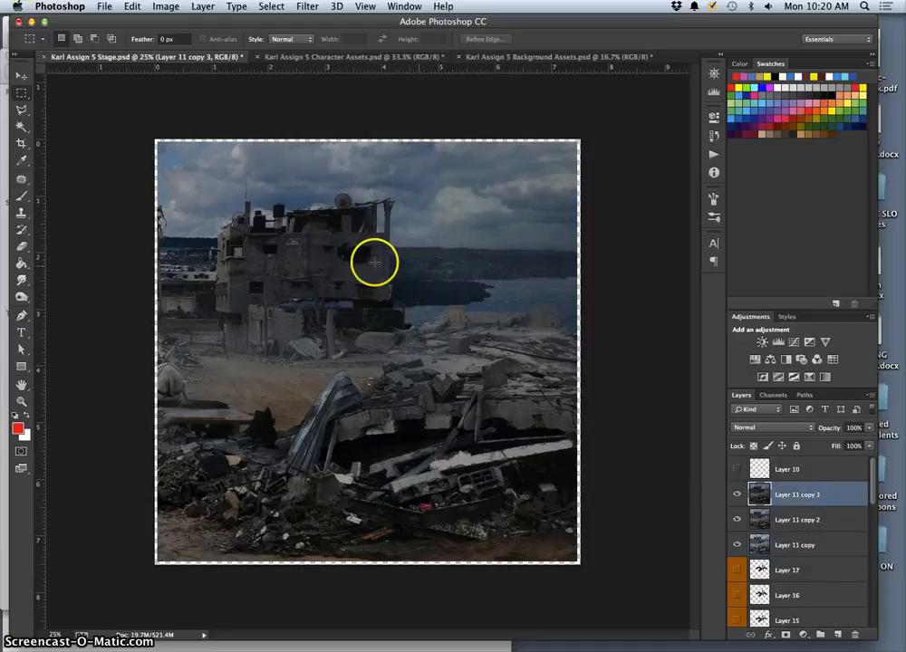
{"action": "left_click", "coordinate": [835, 554], "text": "shift"}
{"action": "left_click_drag", "start_coordinate": [799, 521], "coordinate": [782, 513]}
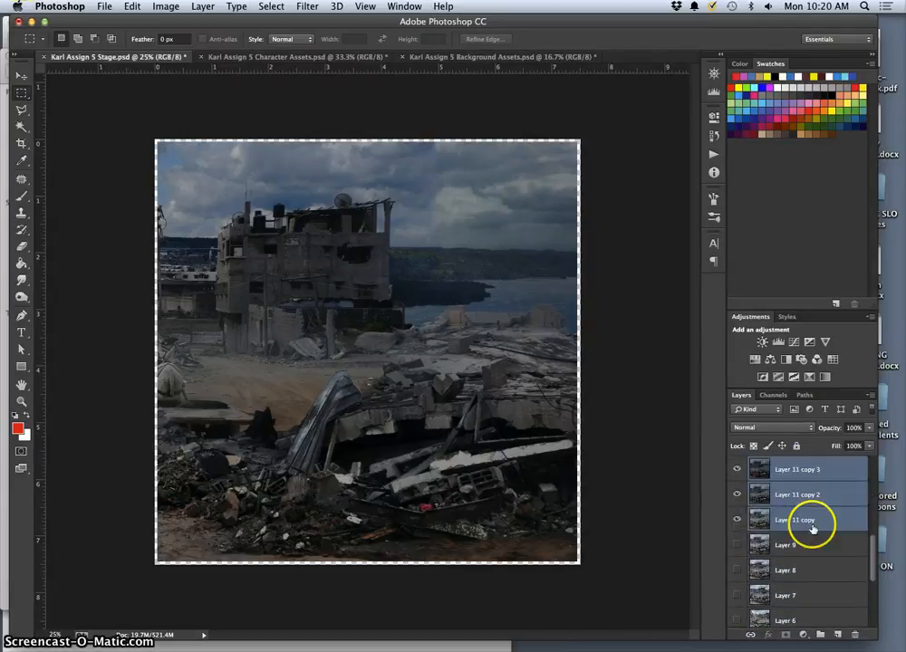
{"action": "scroll", "coordinate": [813, 529], "scroll_direction": "up", "scroll_amount": 8}
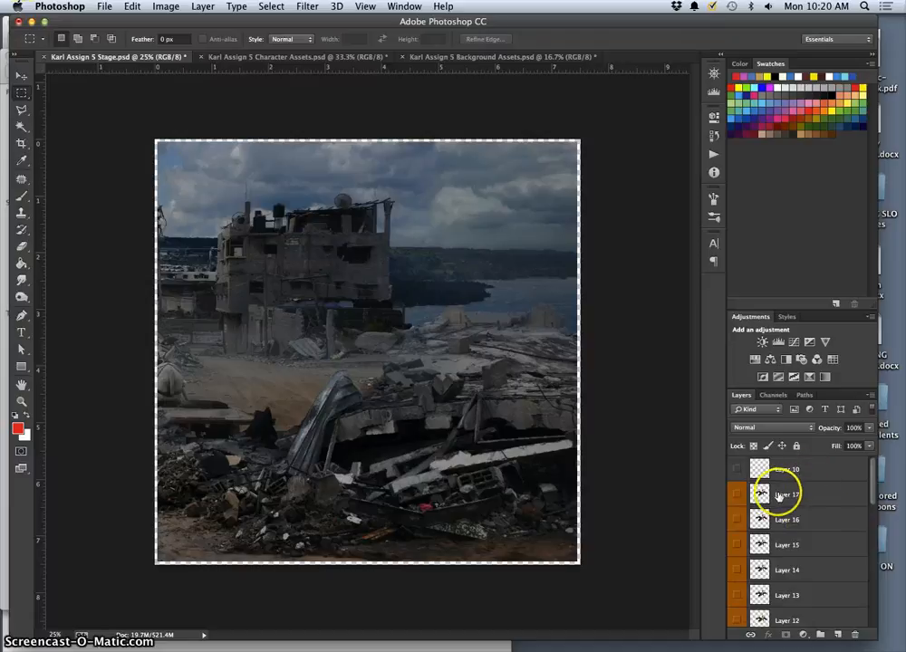
{"action": "scroll", "coordinate": [779, 496], "scroll_direction": "down", "scroll_amount": 6}
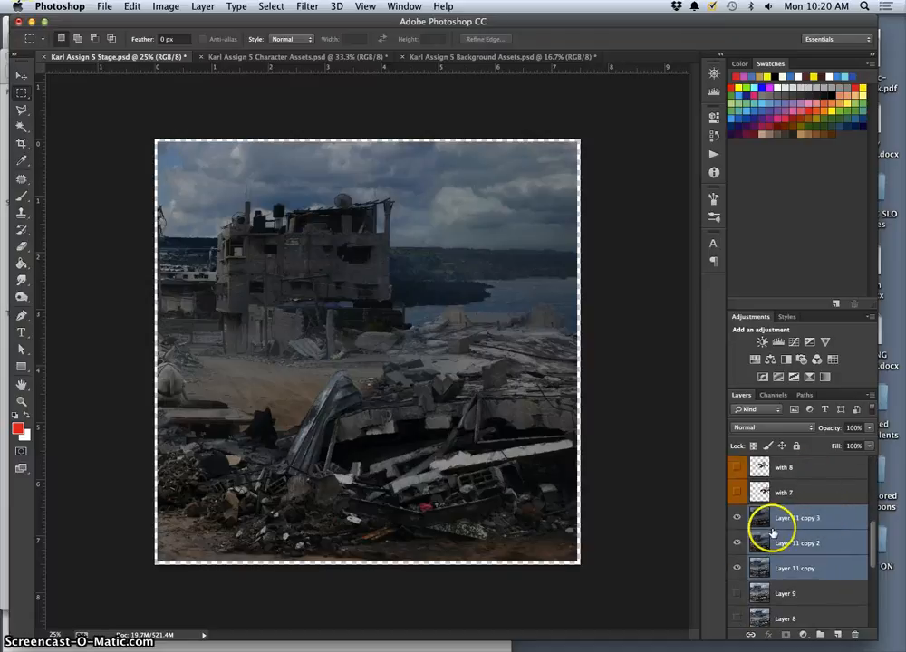
{"action": "right_click", "coordinate": [741, 535]}
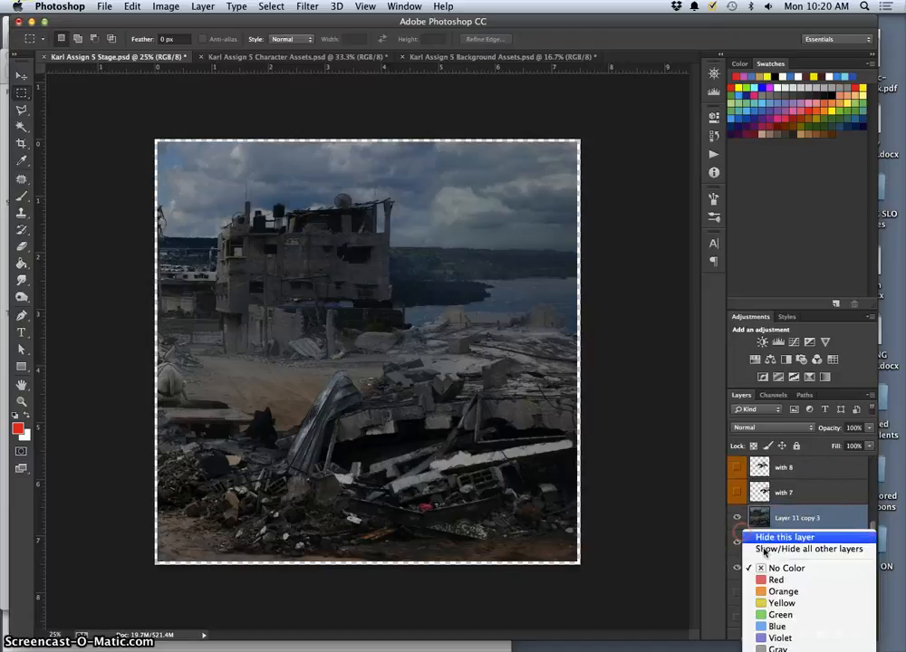
{"action": "left_click", "coordinate": [766, 626]}
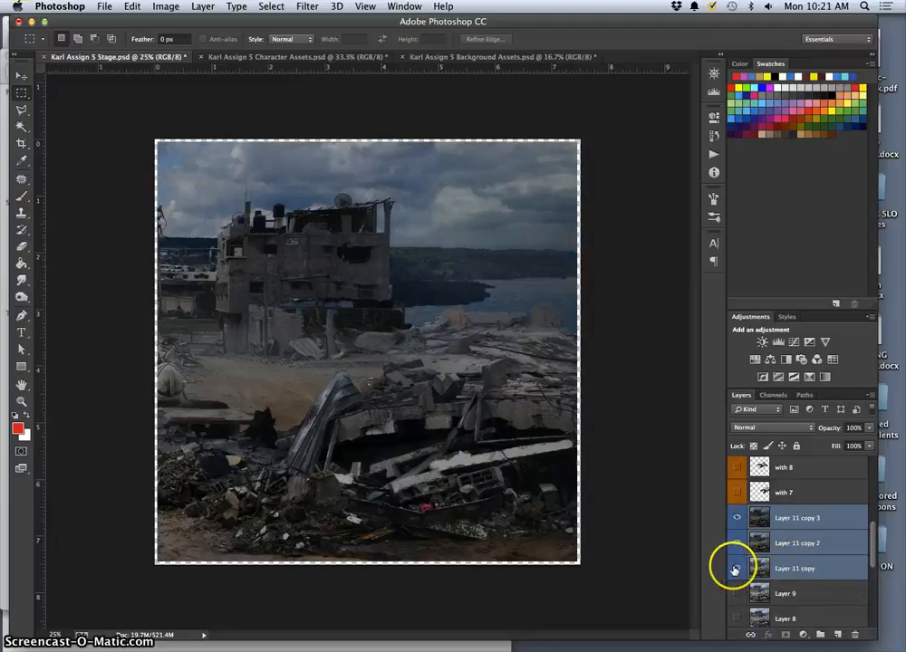
- Make Layer 9 visible and preview the darkening sequence by hiding and reshowing the three Layer 11 copies above it
{"action": "right_click", "coordinate": [736, 547]}
{"action": "left_click", "coordinate": [737, 522]}
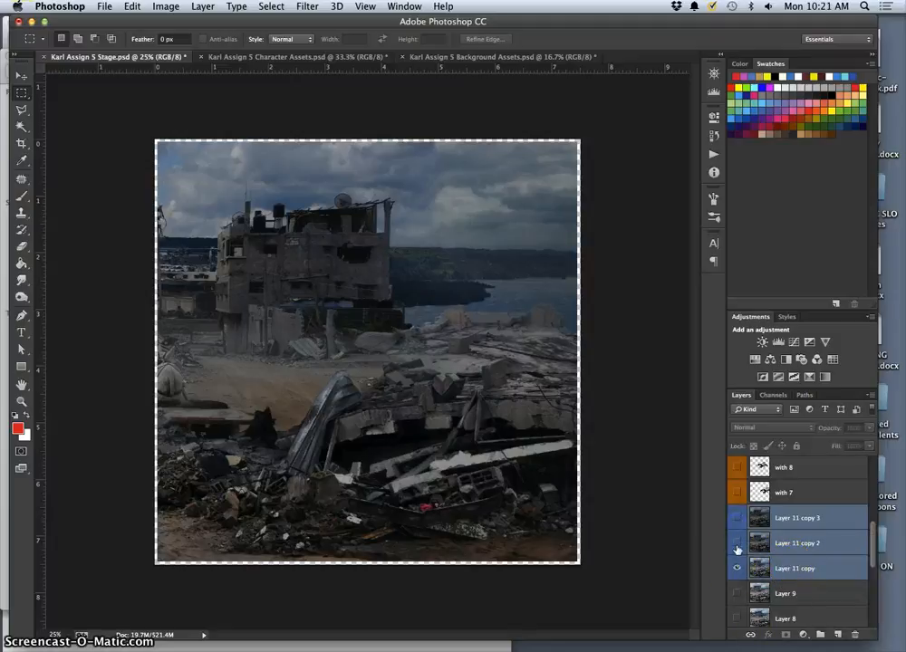
{"action": "left_click", "coordinate": [737, 569]}
{"action": "left_click", "coordinate": [736, 594]}
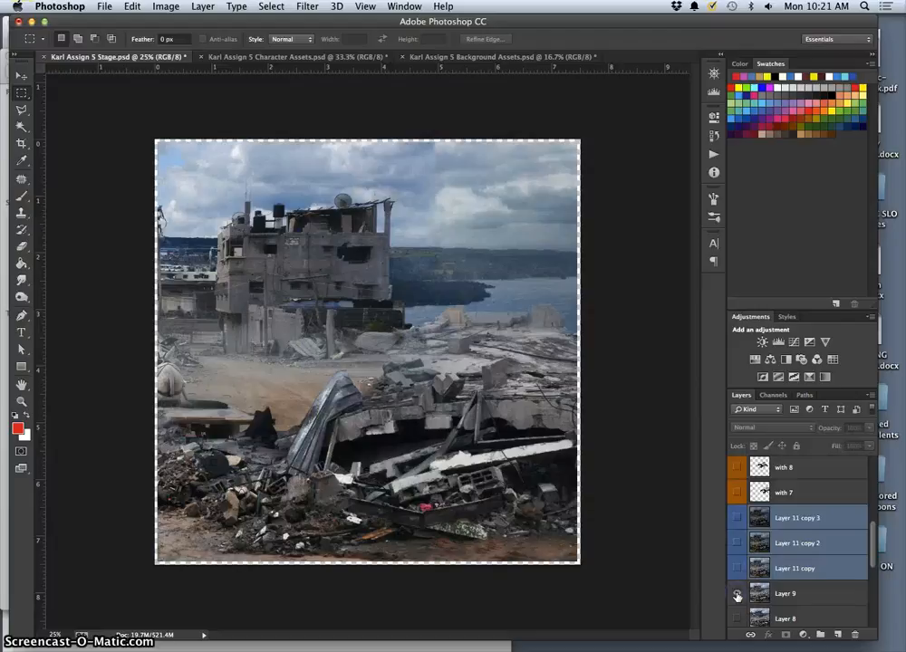
{"action": "left_click", "coordinate": [737, 569]}
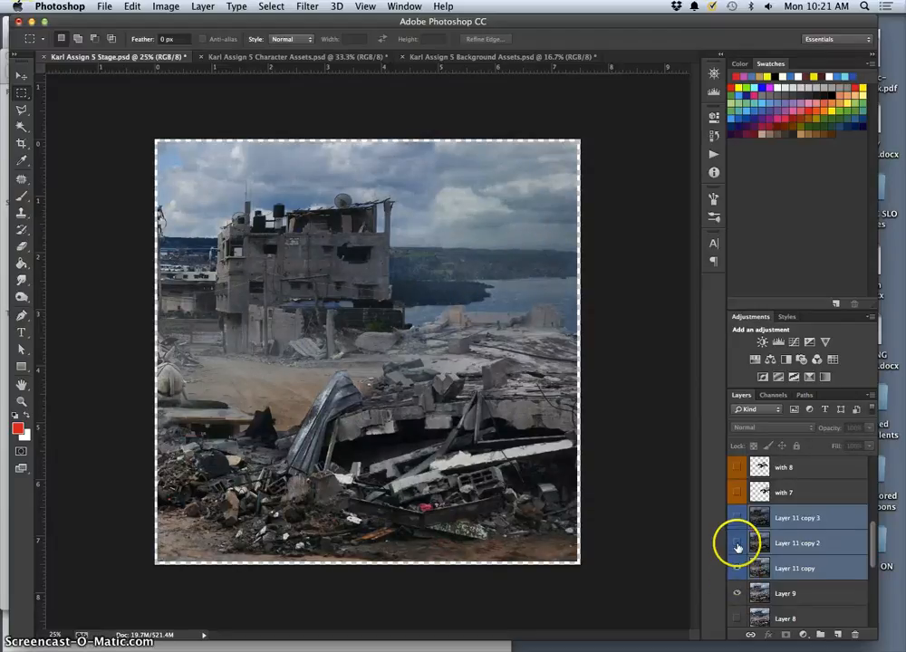
{"action": "left_click", "coordinate": [738, 544]}
{"action": "left_click", "coordinate": [738, 523]}
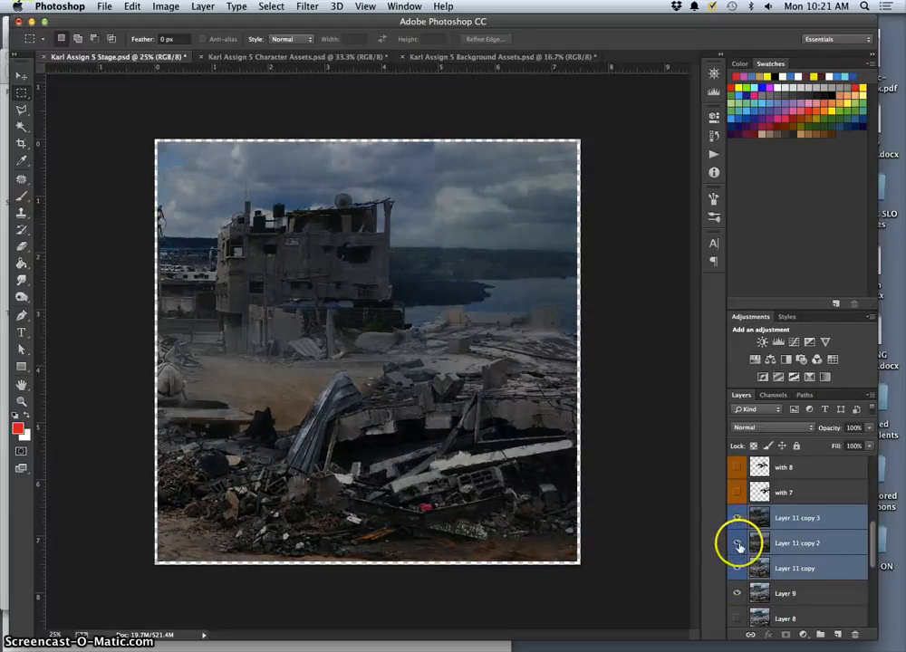
{"action": "left_click", "coordinate": [792, 524]}
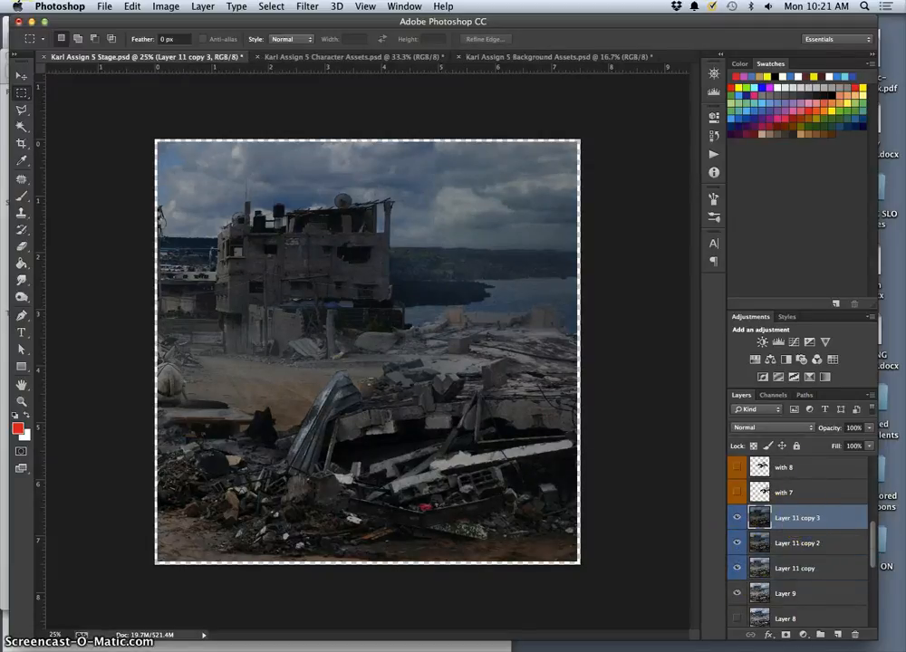
- Open the final Digital Assignment 1 PSD from the Dig SP15 Assignment 1 folder in Photoshop
{"action": "mouse_move", "coordinate": [405, 645]}
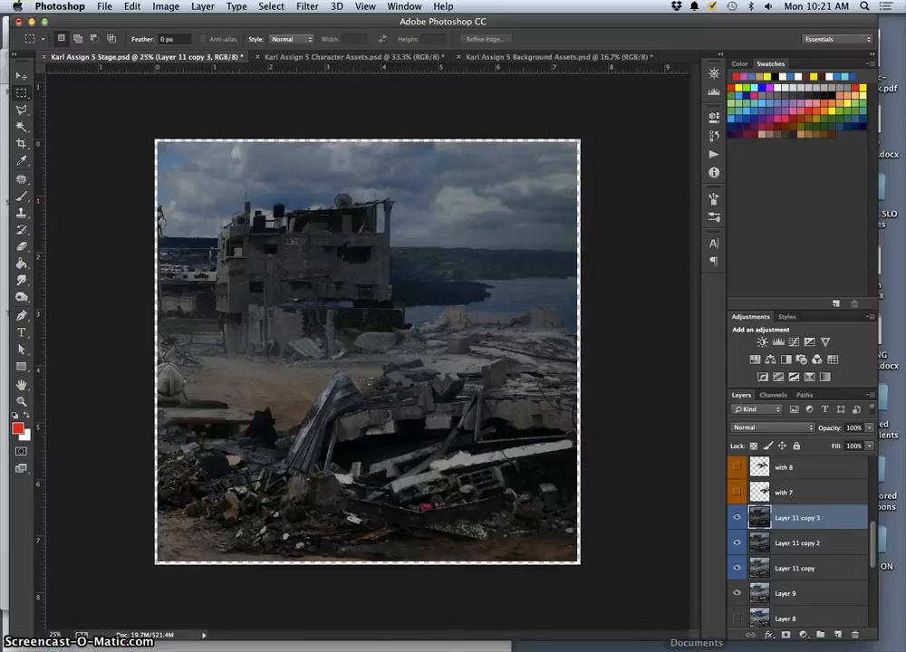
{"action": "mouse_move", "coordinate": [695, 648]}
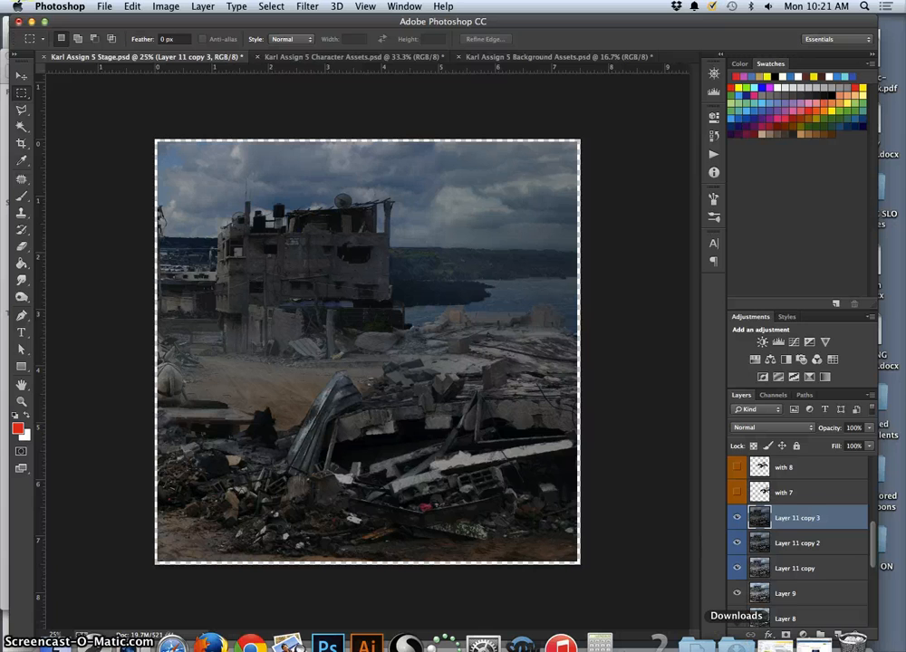
{"action": "left_click", "coordinate": [696, 645]}
{"action": "left_click", "coordinate": [742, 536]}
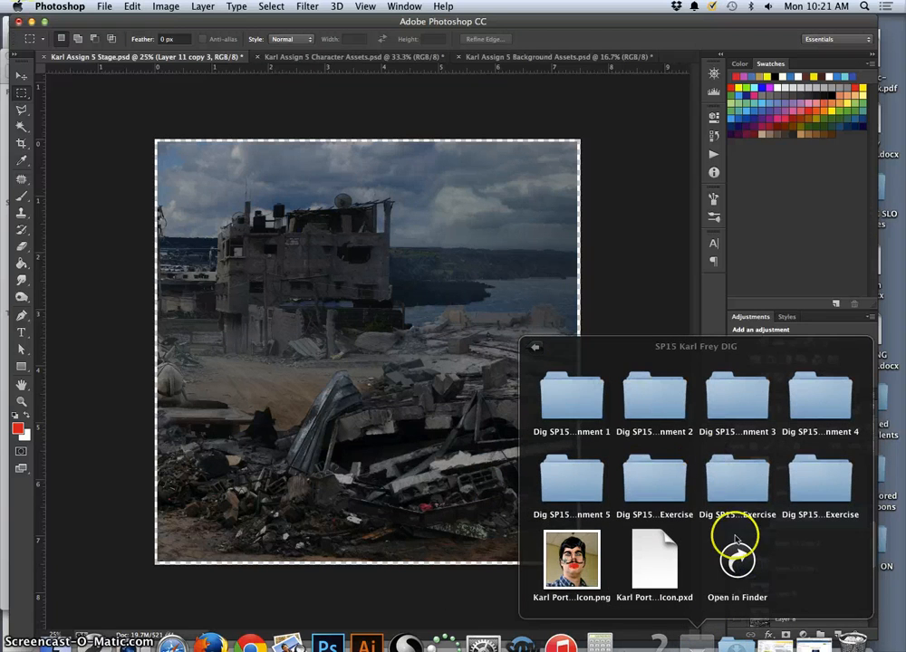
{"action": "left_click", "coordinate": [572, 391]}
{"action": "left_click", "coordinate": [829, 556]}
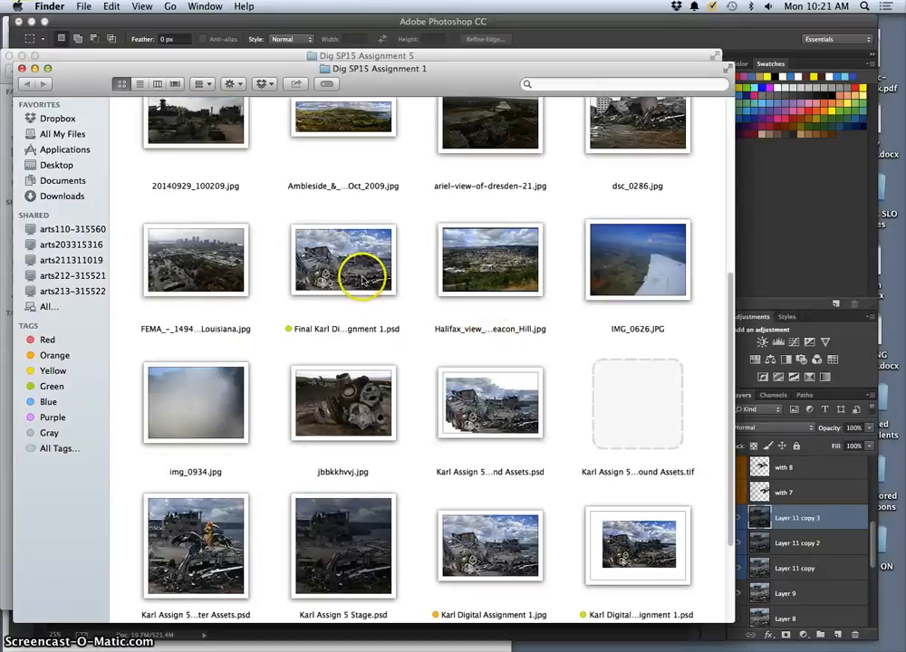
{"action": "double_click", "coordinate": [363, 281]}
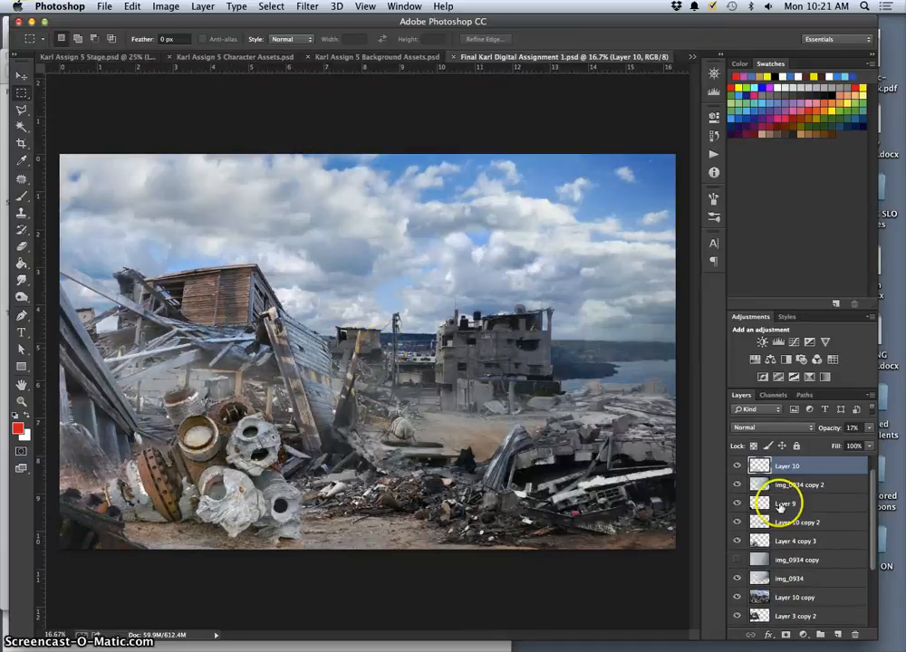
- Hide Layer 8, Layer 10, Layer 9, Layer 10 copy 2 and Layer 4 copy 3, keeping img_0934 and img_0934 copy 2 visible
{"action": "left_click", "coordinate": [737, 486]}
{"action": "left_click", "coordinate": [739, 487]}
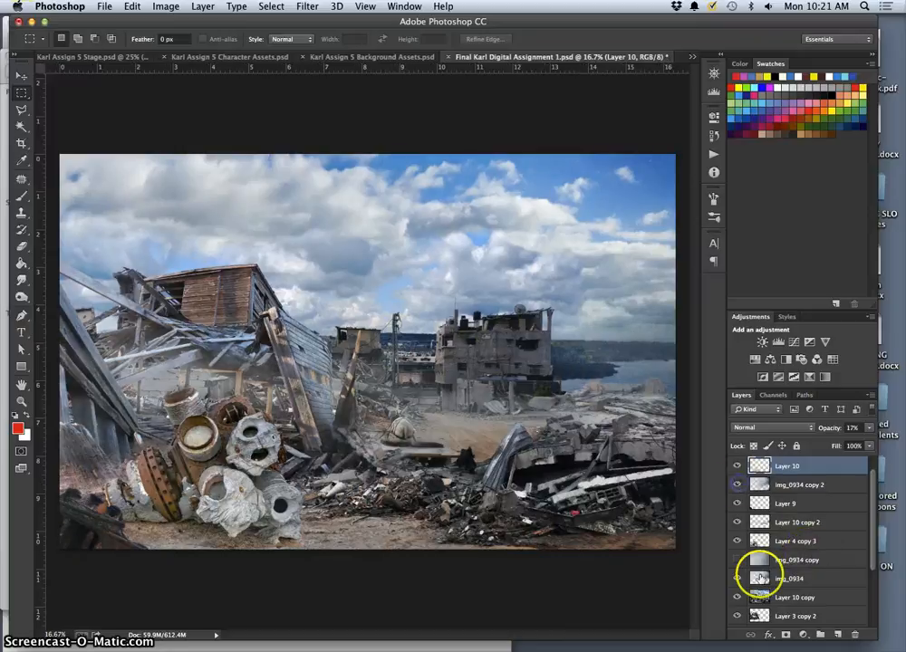
{"action": "scroll", "coordinate": [758, 574], "scroll_direction": "down", "scroll_amount": 3}
{"action": "scroll", "coordinate": [758, 574], "scroll_direction": "up", "scroll_amount": 4}
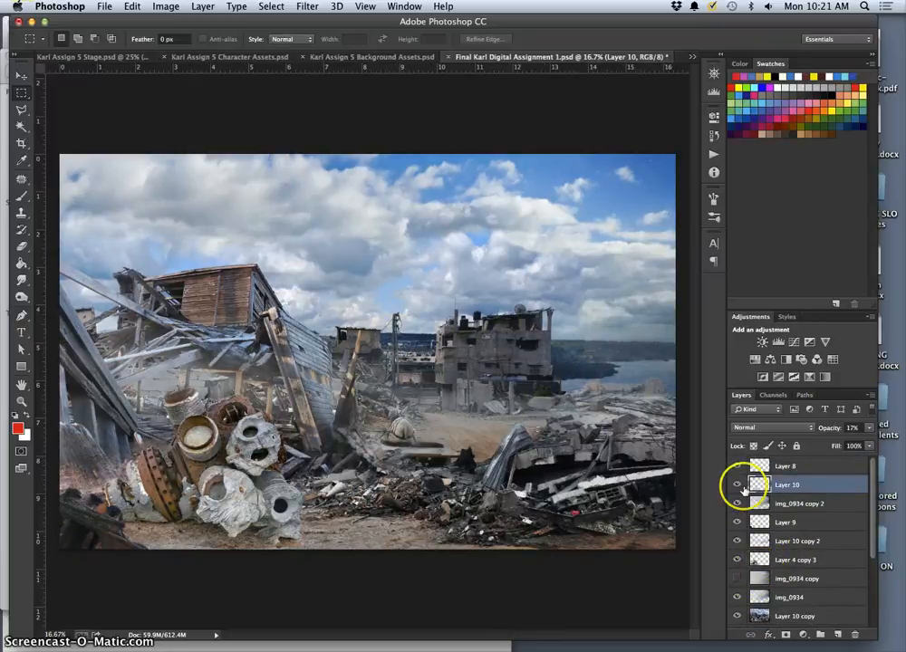
{"action": "left_click", "coordinate": [737, 486]}
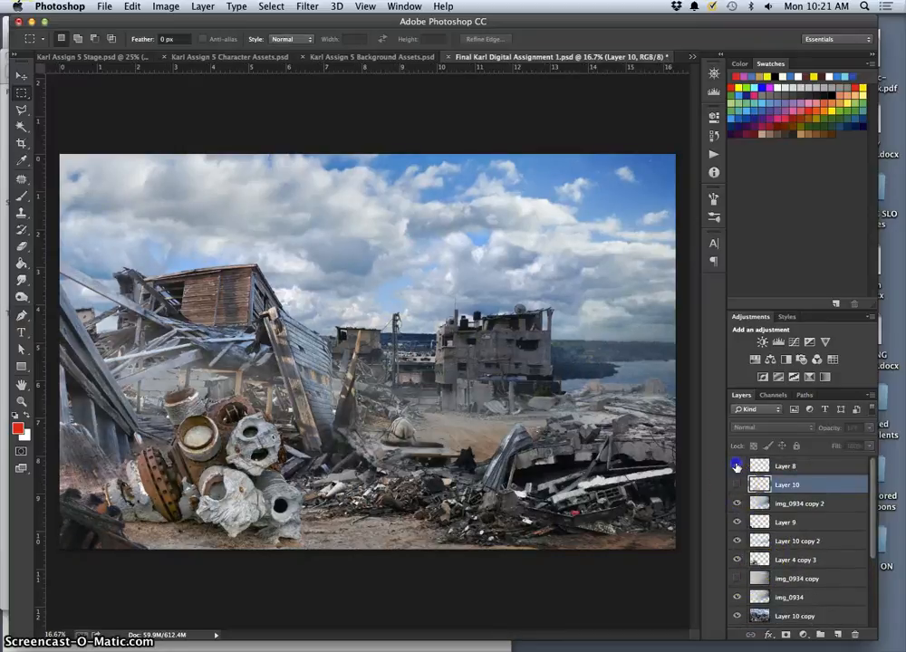
{"action": "left_click_drag", "start_coordinate": [735, 523], "coordinate": [735, 597]}
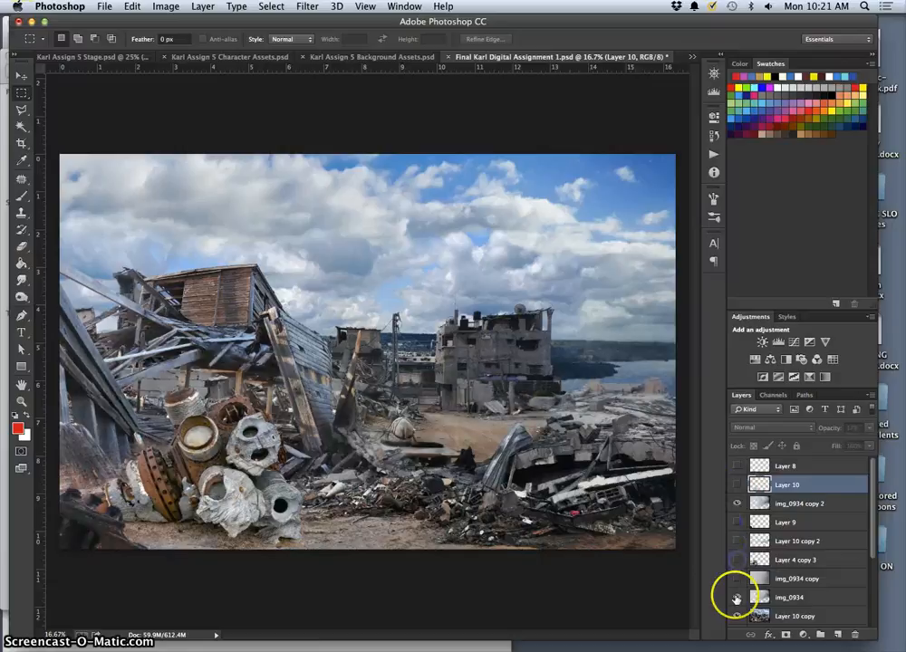
{"action": "left_click", "coordinate": [737, 598]}
{"action": "left_click", "coordinate": [737, 599]}
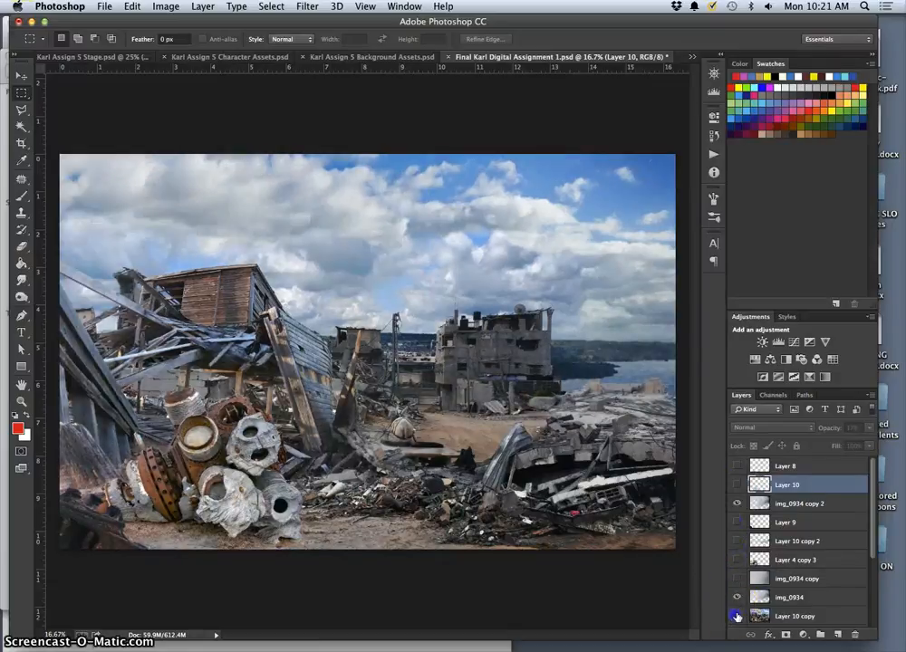
- Hide Layer 10 copy, Layer 3 copy 2, Layer 2 copy 2, Layer 5 copy 2, dsc_0286 and Background, leaving Layer 6 (merged) copy visible
{"action": "left_click", "coordinate": [736, 615]}
{"action": "scroll", "coordinate": [755, 604], "scroll_direction": "down", "scroll_amount": 2}
{"action": "scroll", "coordinate": [755, 603], "scroll_direction": "down", "scroll_amount": 2}
{"action": "left_click", "coordinate": [738, 560]}
{"action": "left_click", "coordinate": [738, 577]}
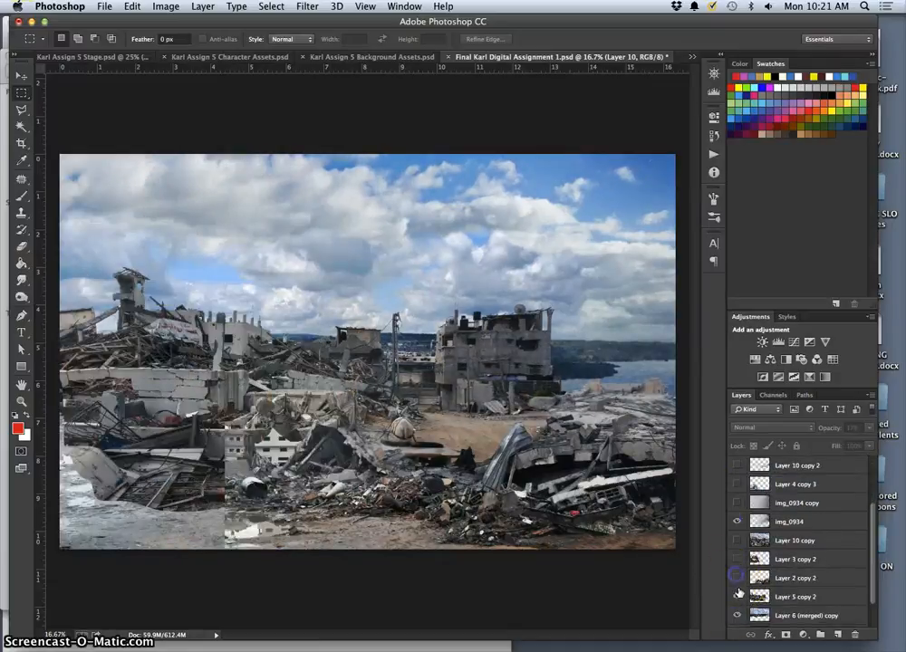
{"action": "left_click", "coordinate": [736, 596]}
{"action": "left_click", "coordinate": [737, 616]}
{"action": "left_click", "coordinate": [737, 616]}
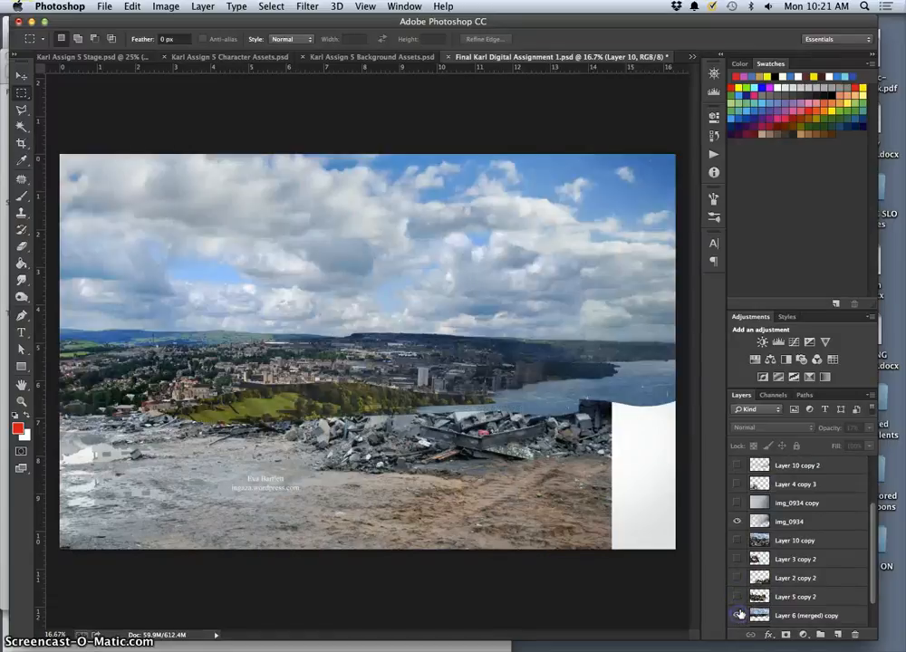
{"action": "scroll", "coordinate": [752, 597], "scroll_direction": "down", "scroll_amount": 1}
{"action": "scroll", "coordinate": [751, 596], "scroll_direction": "down", "scroll_amount": 1}
{"action": "left_click", "coordinate": [736, 599]}
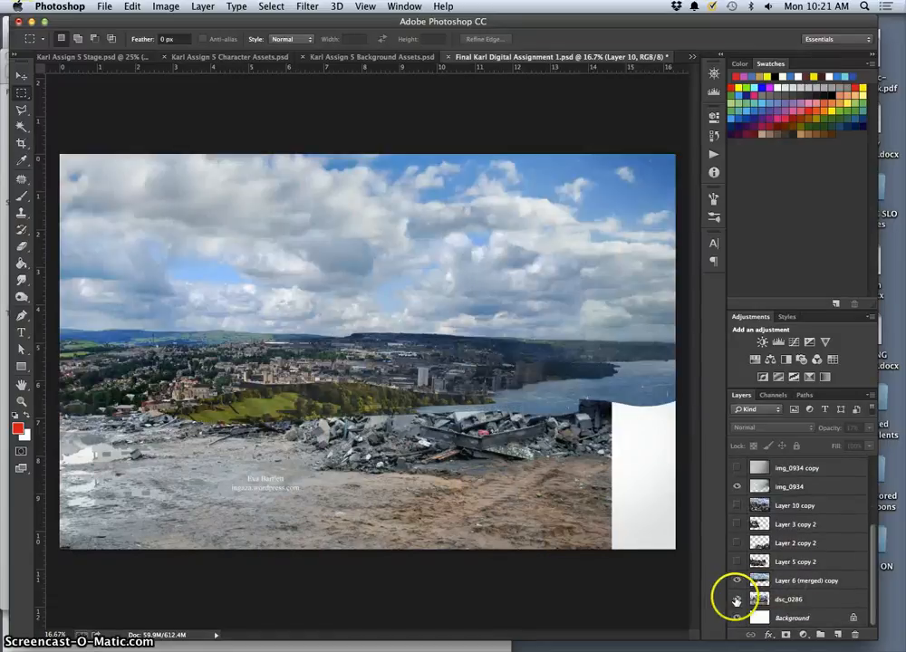
{"action": "left_click", "coordinate": [738, 617]}
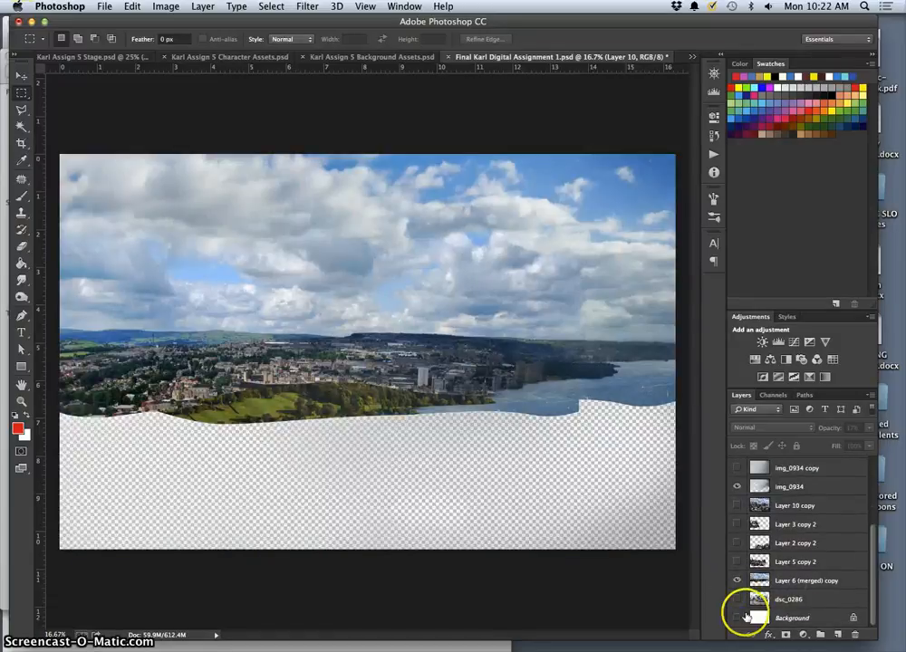
- Lasso the landscape below the horizon on Layer 6 (merged) copy, delete it and clear the selection
{"action": "left_click", "coordinate": [781, 582]}
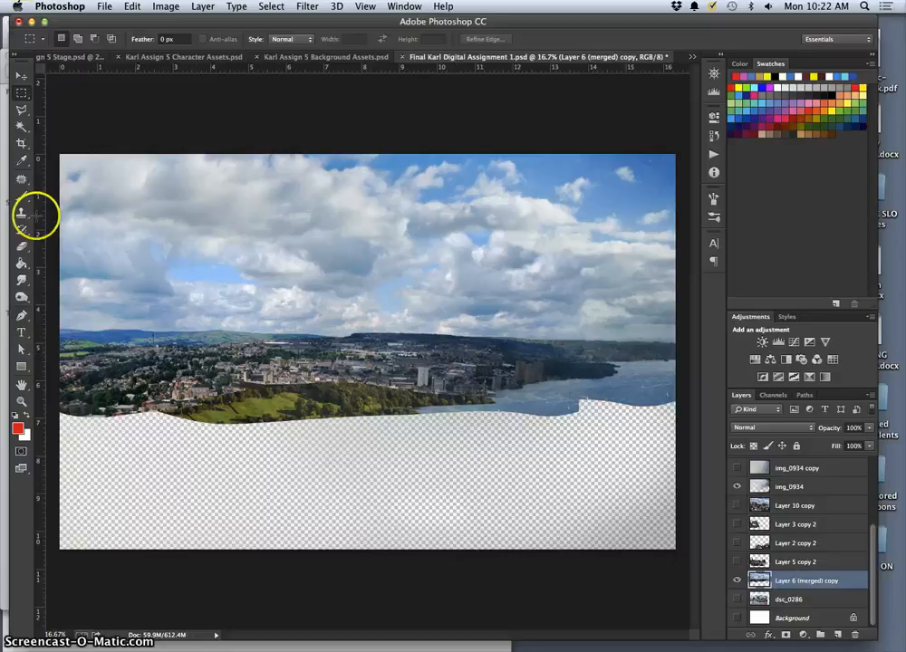
{"action": "left_click", "coordinate": [22, 109]}
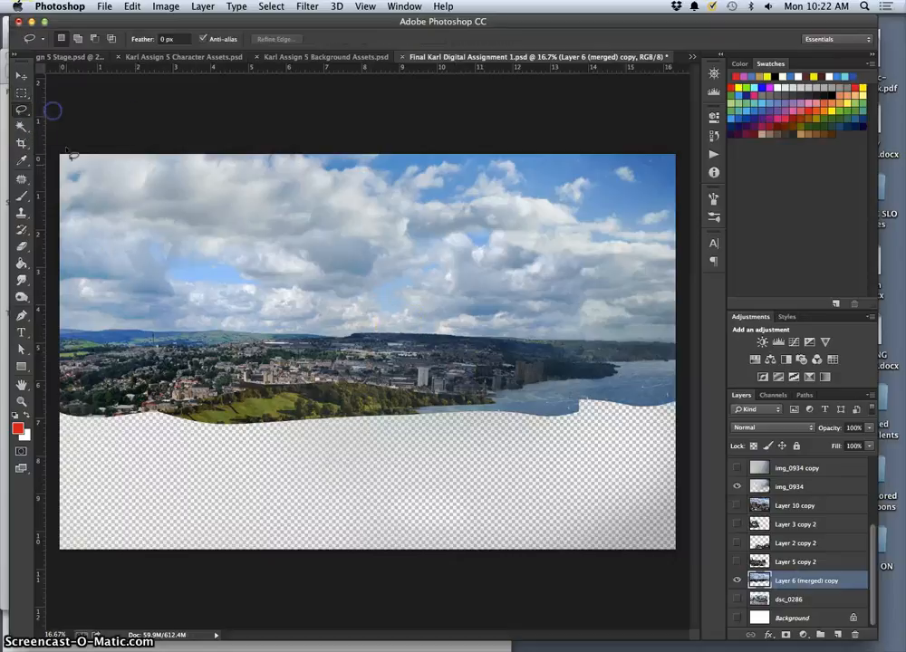
{"action": "left_click_drag", "start_coordinate": [79, 330], "coordinate": [147, 323]}
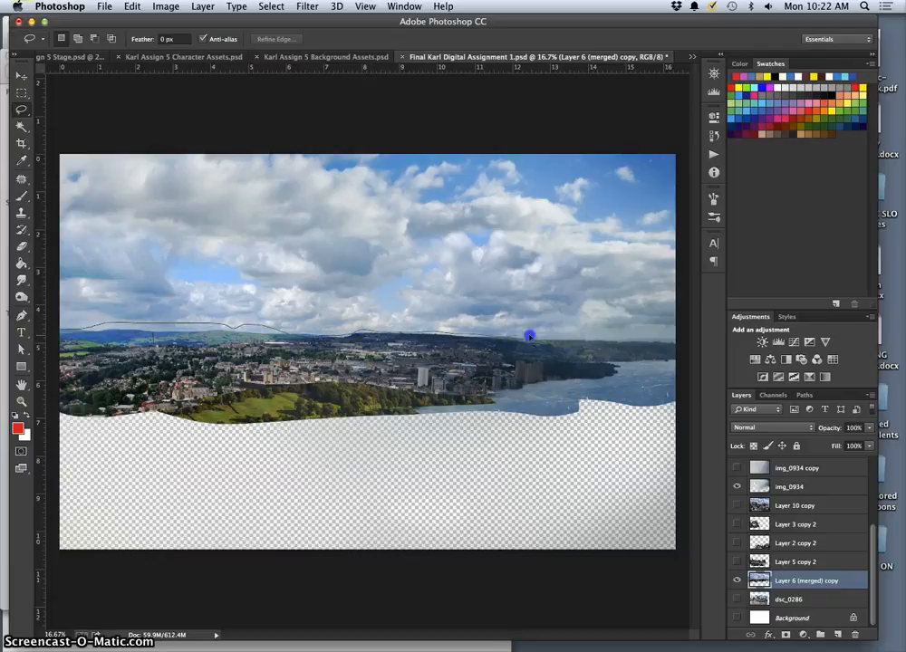
{"action": "left_click_drag", "start_coordinate": [577, 342], "coordinate": [614, 340]}
{"action": "mouse_move", "coordinate": [695, 430]}
{"action": "left_mouse_down"}
{"action": "mouse_move", "coordinate": [259, 510]}
{"action": "mouse_move", "coordinate": [11, 453]}
{"action": "mouse_move", "coordinate": [8, 384]}
{"action": "left_mouse_up"}
{"action": "key", "text": "Delete"}
{"action": "left_click", "coordinate": [230, 440]}
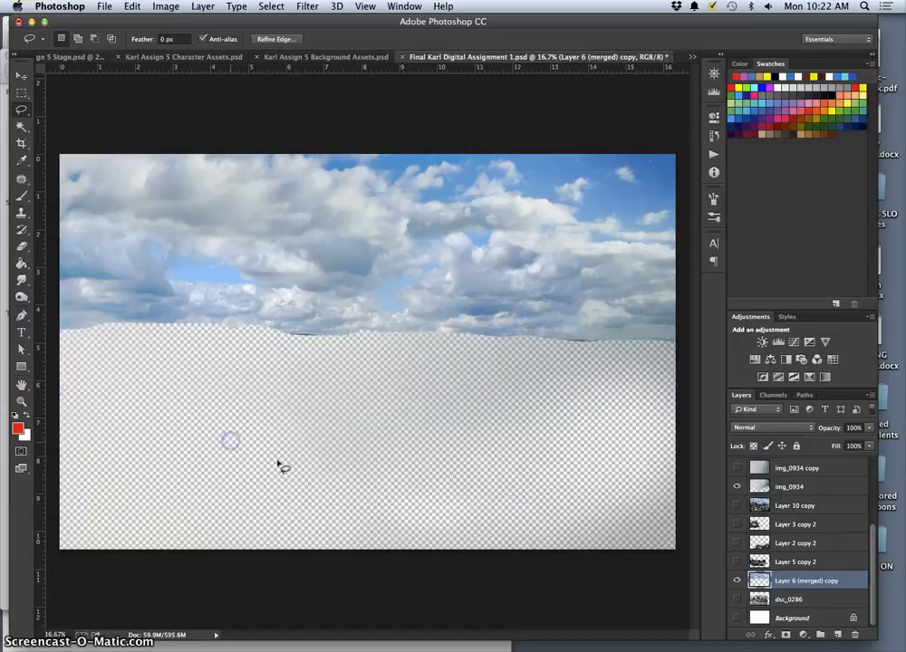
{"action": "left_click", "coordinate": [453, 489]}
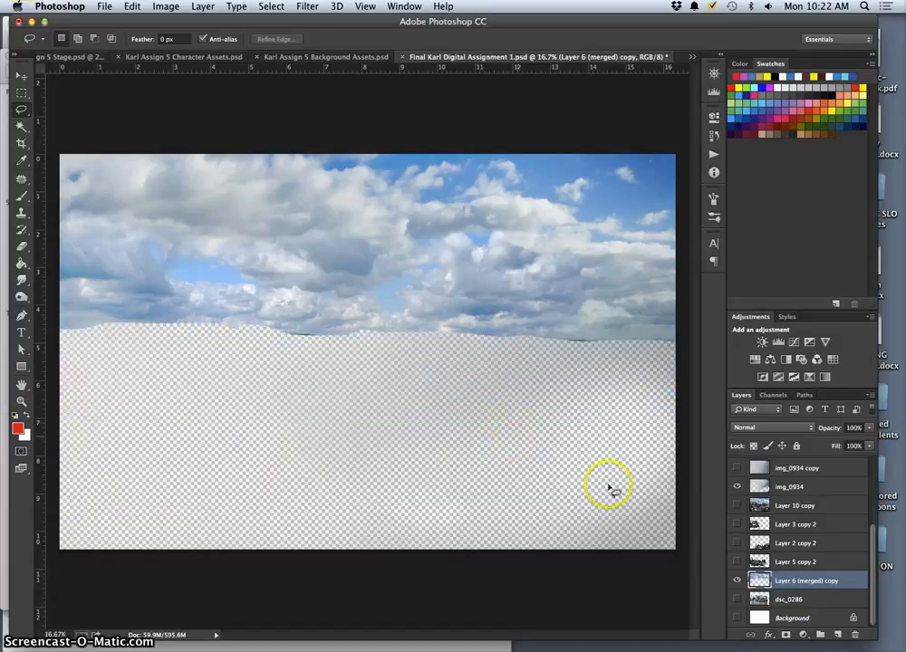
- Make img_0934 copy and Layer 10 copy 2 visible along with img_0934 and img_0934 copy 2
{"action": "left_click", "coordinate": [737, 486]}
{"action": "scroll", "coordinate": [736, 486], "scroll_direction": "up", "scroll_amount": 2}
{"action": "left_click", "coordinate": [737, 516]}
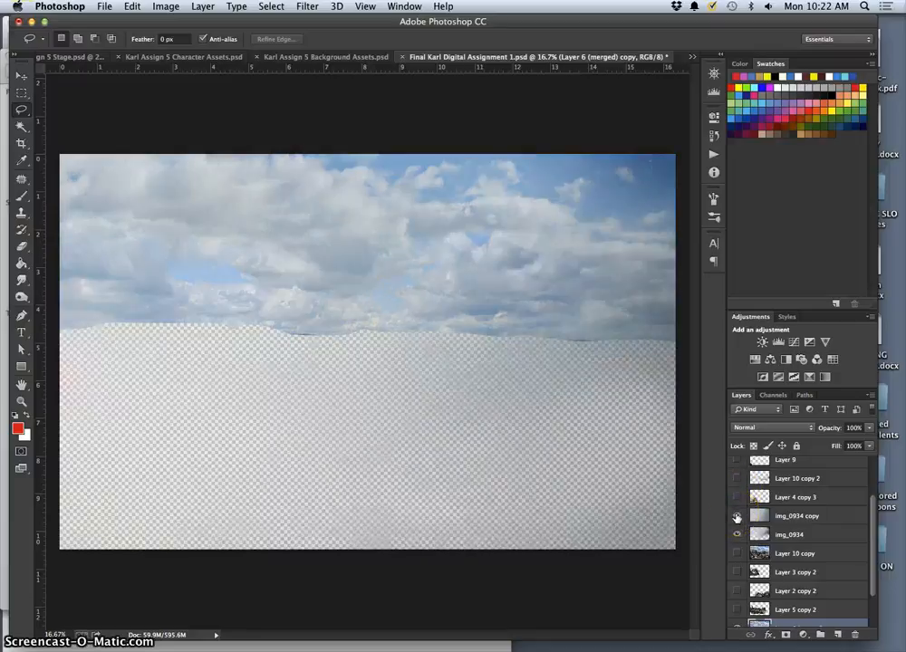
{"action": "scroll", "coordinate": [737, 516], "scroll_direction": "up", "scroll_amount": 3}
{"action": "left_click", "coordinate": [736, 505]}
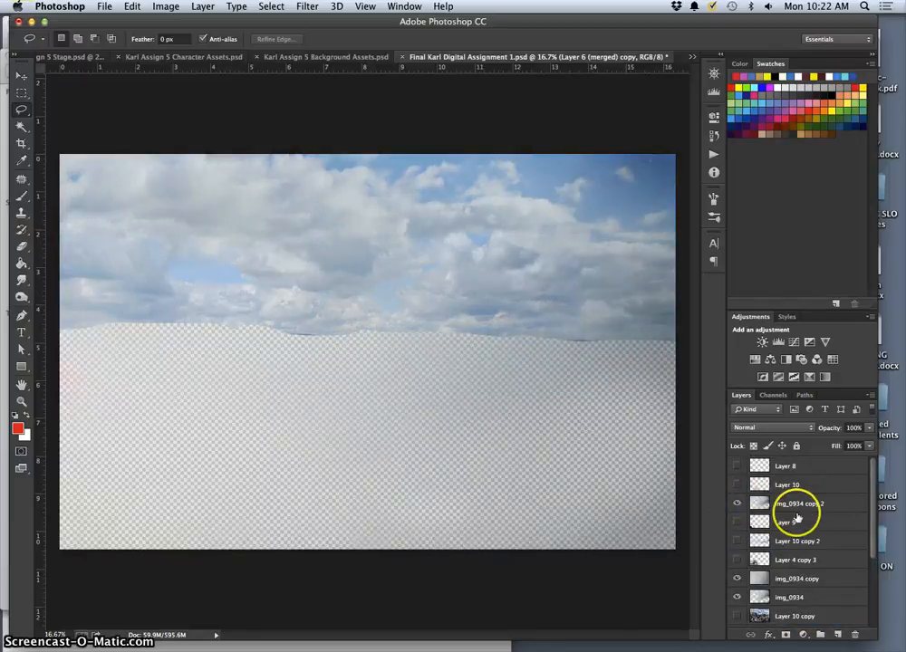
{"action": "left_click", "coordinate": [738, 541]}
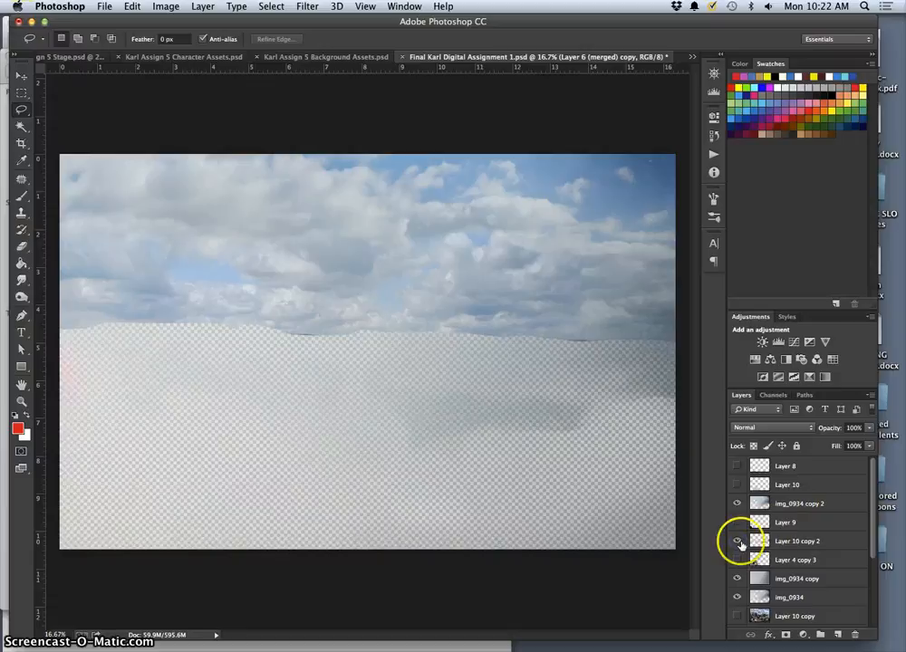
- Erase the dark haze's hard edge at the lower right of Layer 10 copy 2 with a soft 1786 px eraser at 0% hardness
{"action": "mouse_move", "coordinate": [778, 540]}
{"action": "left_mouse_down"}
{"action": "mouse_move", "coordinate": [758, 521]}
{"action": "mouse_move", "coordinate": [762, 561]}
{"action": "mouse_move", "coordinate": [786, 550]}
{"action": "mouse_move", "coordinate": [777, 541]}
{"action": "left_mouse_up"}
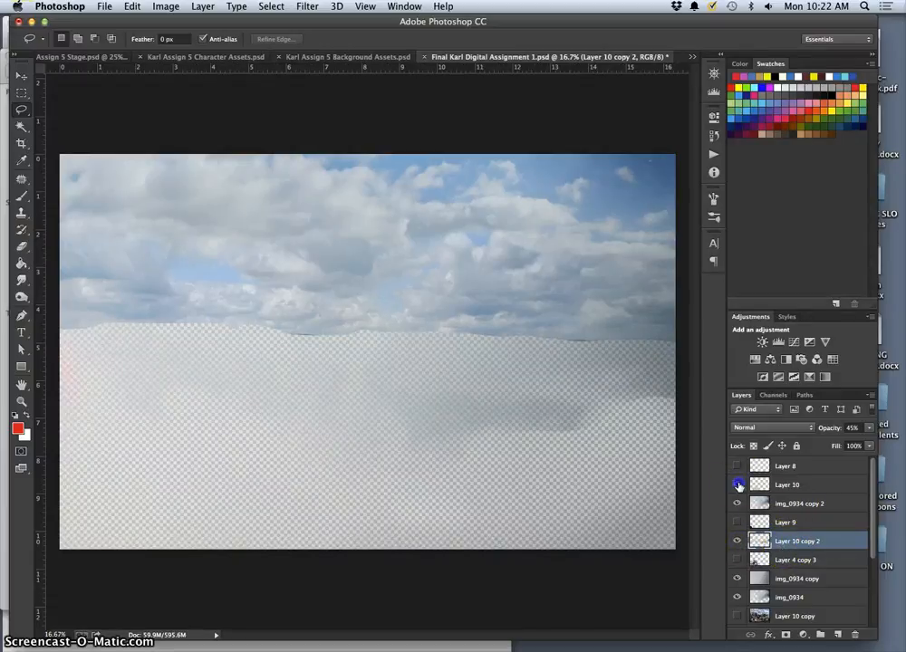
{"action": "left_click", "coordinate": [21, 245]}
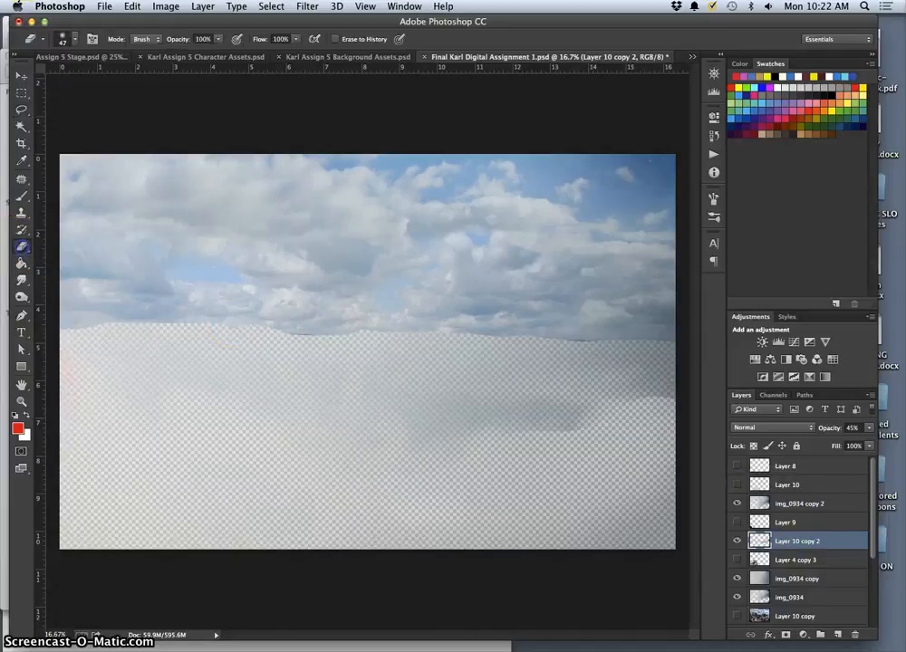
{"action": "left_click", "coordinate": [77, 39]}
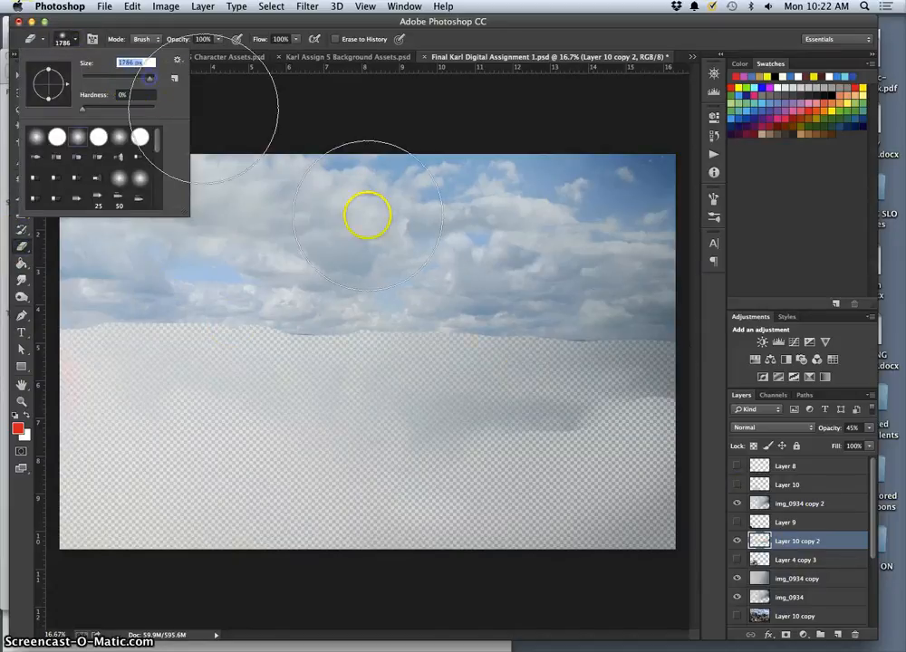
{"action": "mouse_move", "coordinate": [643, 432]}
{"action": "left_mouse_down"}
{"action": "mouse_move", "coordinate": [586, 485]}
{"action": "mouse_move", "coordinate": [631, 467]}
{"action": "mouse_move", "coordinate": [404, 495]}
{"action": "mouse_move", "coordinate": [336, 486]}
{"action": "mouse_move", "coordinate": [233, 513]}
{"action": "mouse_move", "coordinate": [148, 481]}
{"action": "mouse_move", "coordinate": [664, 467]}
{"action": "left_mouse_up"}
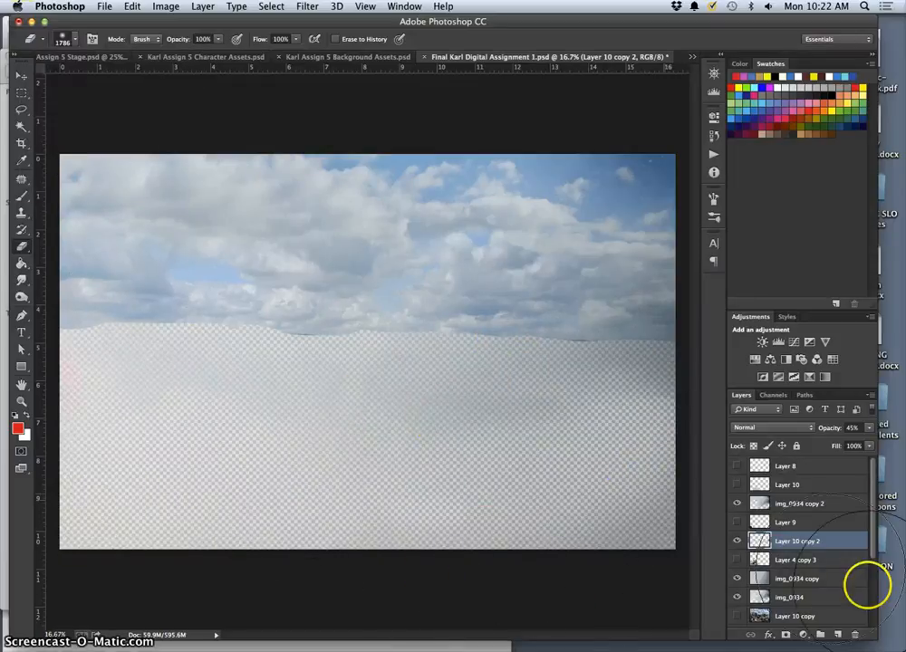
- Soften the lower edge of the clouds on Layer 6 (merged) copy with the large eraser across the whole width
{"action": "scroll", "coordinate": [842, 571], "scroll_direction": "down", "scroll_amount": 4}
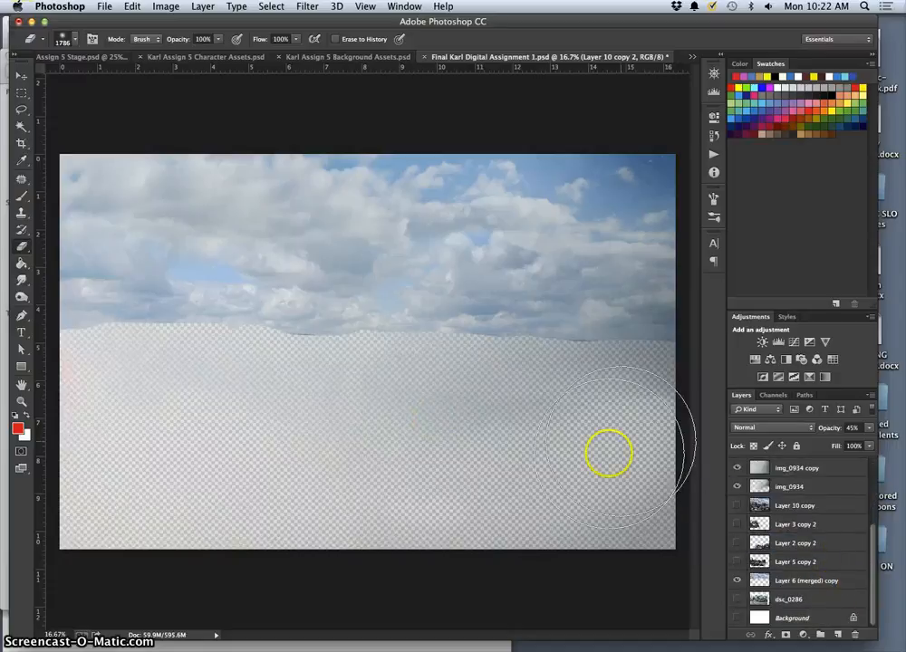
{"action": "left_click", "coordinate": [779, 583]}
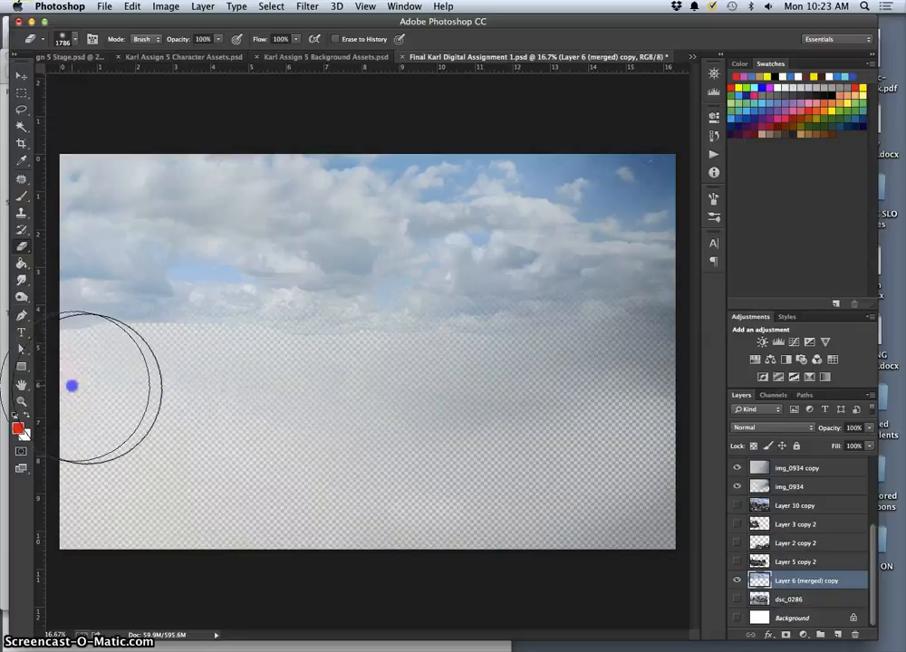
{"action": "left_click", "coordinate": [254, 413]}
{"action": "left_click_drag", "start_coordinate": [312, 406], "coordinate": [538, 398]}
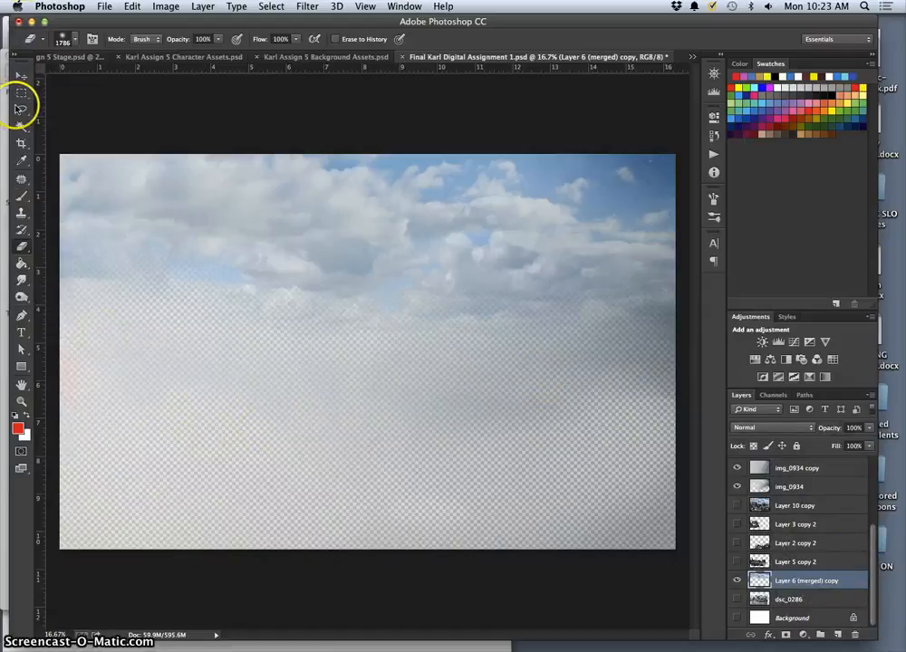
{"action": "left_click", "coordinate": [20, 111]}
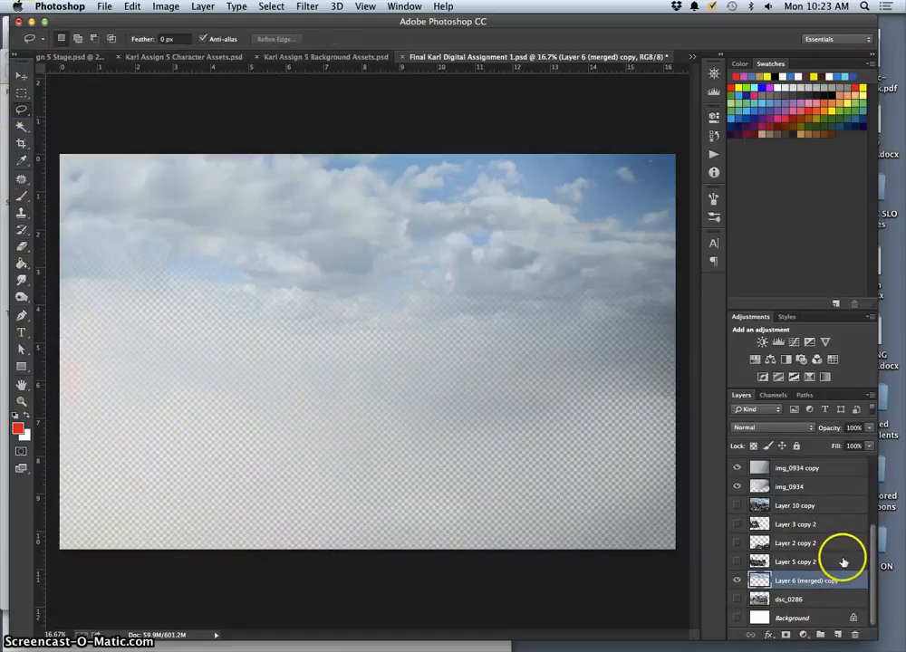
- Select img_0934, img_0934 copy, Layer 10 copy 2, img_0934 copy 2 and Layer 6 (merged) copy together
{"action": "scroll", "coordinate": [844, 563], "scroll_direction": "up", "scroll_amount": 3}
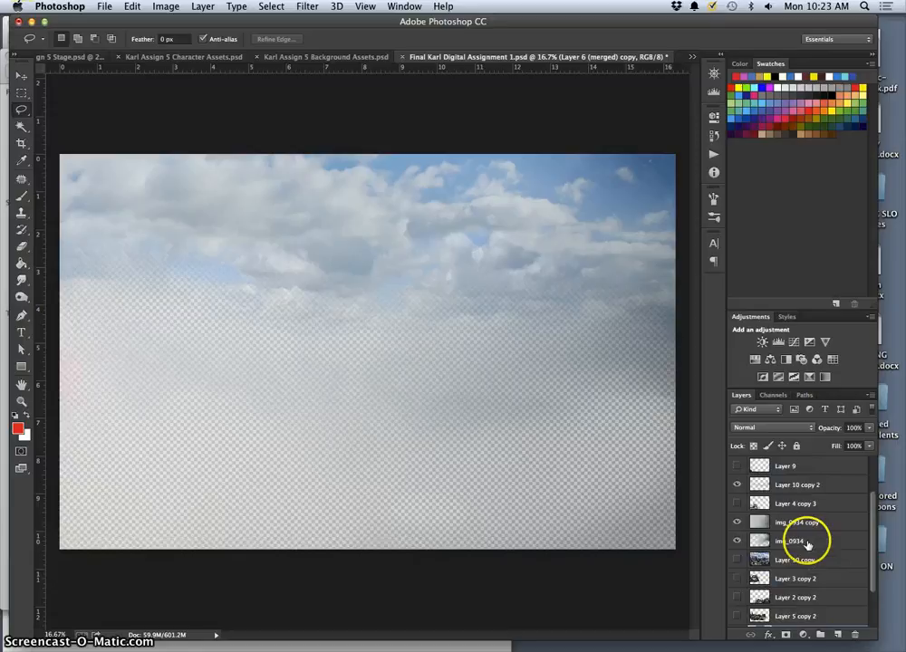
{"action": "left_click", "coordinate": [807, 541]}
{"action": "left_click", "coordinate": [804, 523], "text": "shift"}
{"action": "left_click", "coordinate": [800, 487], "text": "super"}
{"action": "scroll", "coordinate": [818, 513], "scroll_direction": "up", "scroll_amount": 3}
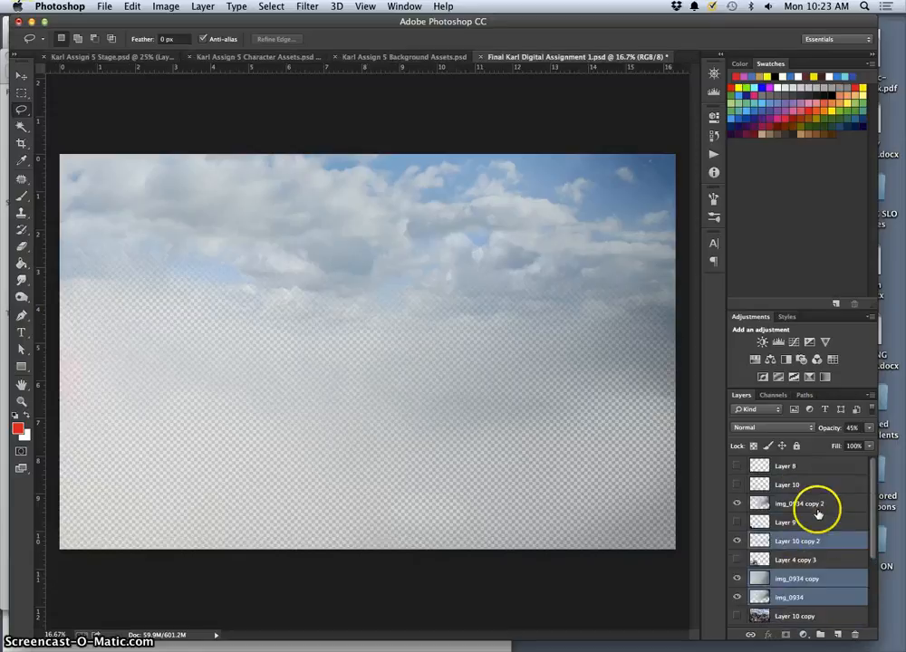
{"action": "scroll", "coordinate": [817, 513], "scroll_direction": "down", "scroll_amount": 5}
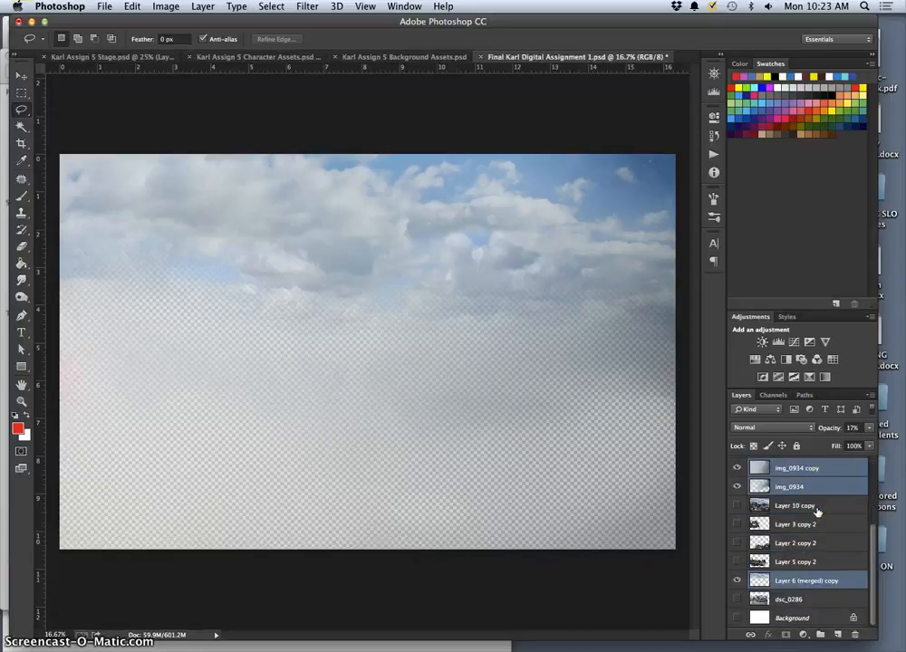
{"action": "scroll", "coordinate": [817, 513], "scroll_direction": "up", "scroll_amount": 5}
{"action": "scroll", "coordinate": [817, 513], "scroll_direction": "down", "scroll_amount": 5}
- Float the Digital Assignment 1 document and copy its five selected layers into the stage document, directly above Layer 11 copy 3
{"action": "left_click", "coordinate": [342, 109]}
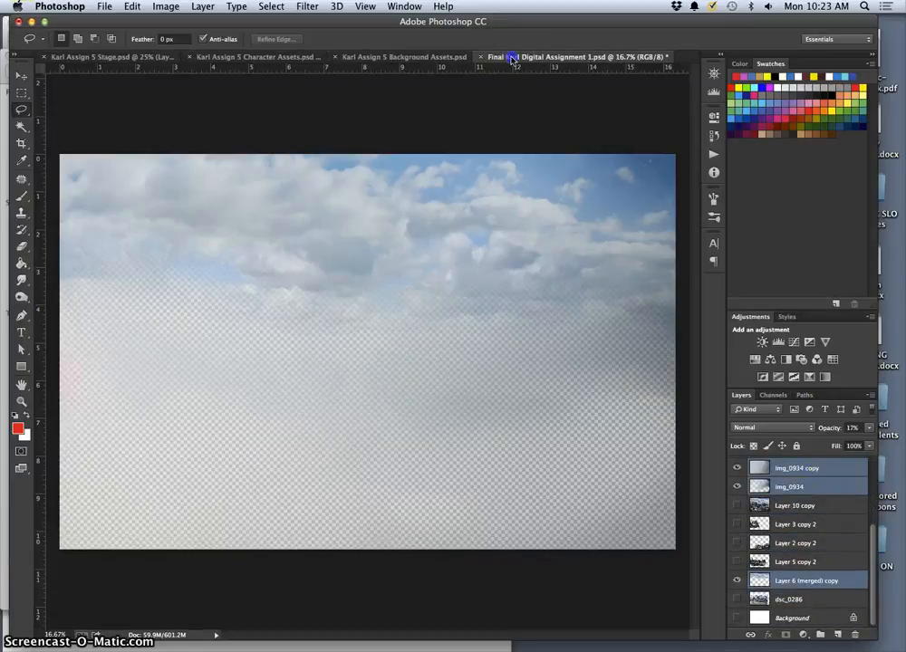
{"action": "left_click_drag", "start_coordinate": [512, 58], "coordinate": [516, 129]}
{"action": "left_click_drag", "start_coordinate": [599, 125], "coordinate": [202, 426]}
{"action": "left_click", "coordinate": [555, 458]}
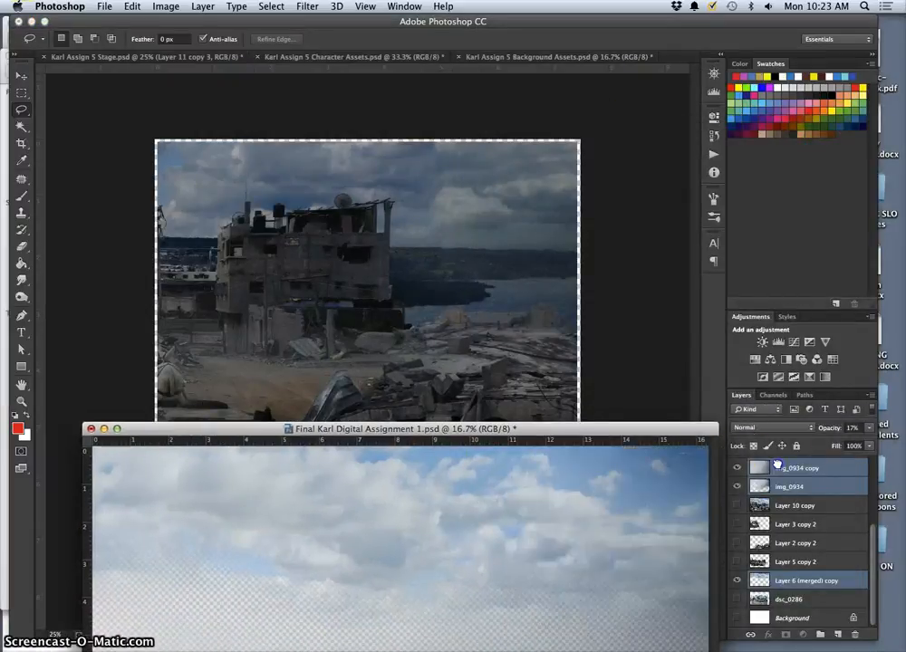
{"action": "left_click_drag", "start_coordinate": [776, 463], "coordinate": [464, 259]}
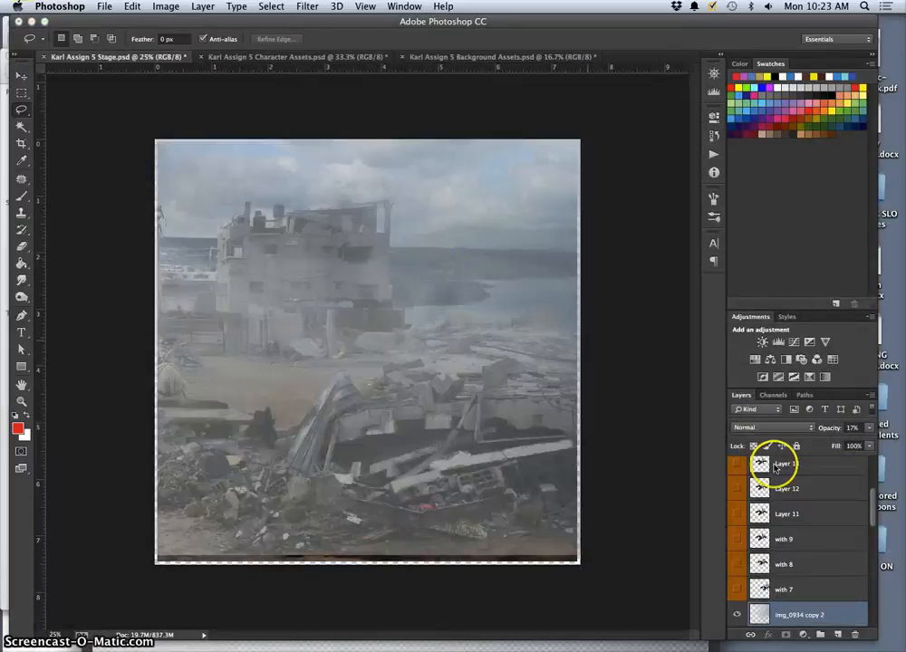
{"action": "left_click_drag", "start_coordinate": [825, 611], "coordinate": [803, 535]}
{"action": "scroll", "coordinate": [821, 553], "scroll_direction": "down", "scroll_amount": 5}
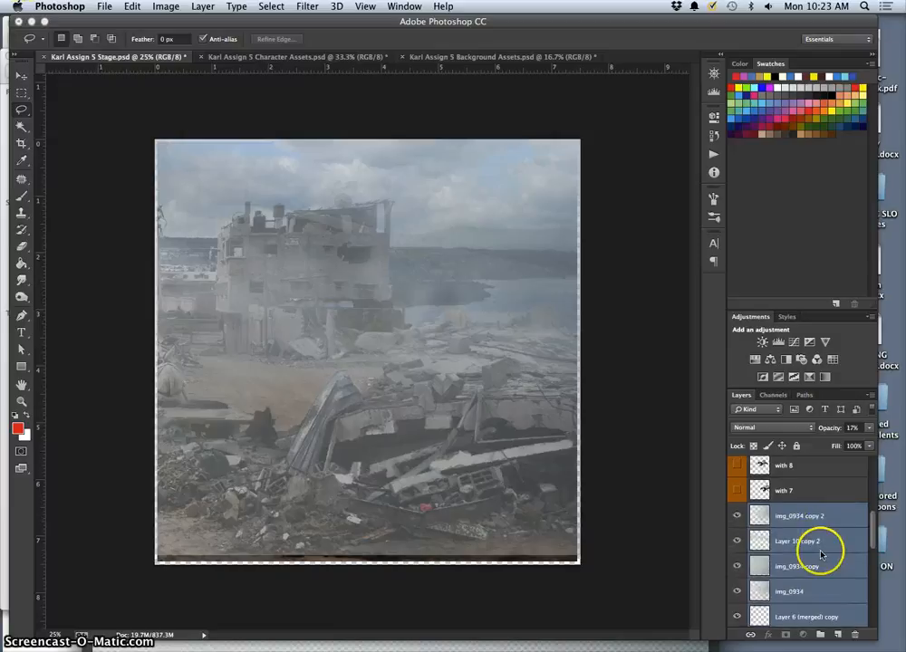
{"action": "scroll", "coordinate": [822, 554], "scroll_direction": "up", "scroll_amount": 3}
{"action": "scroll", "coordinate": [821, 554], "scroll_direction": "down", "scroll_amount": 1}
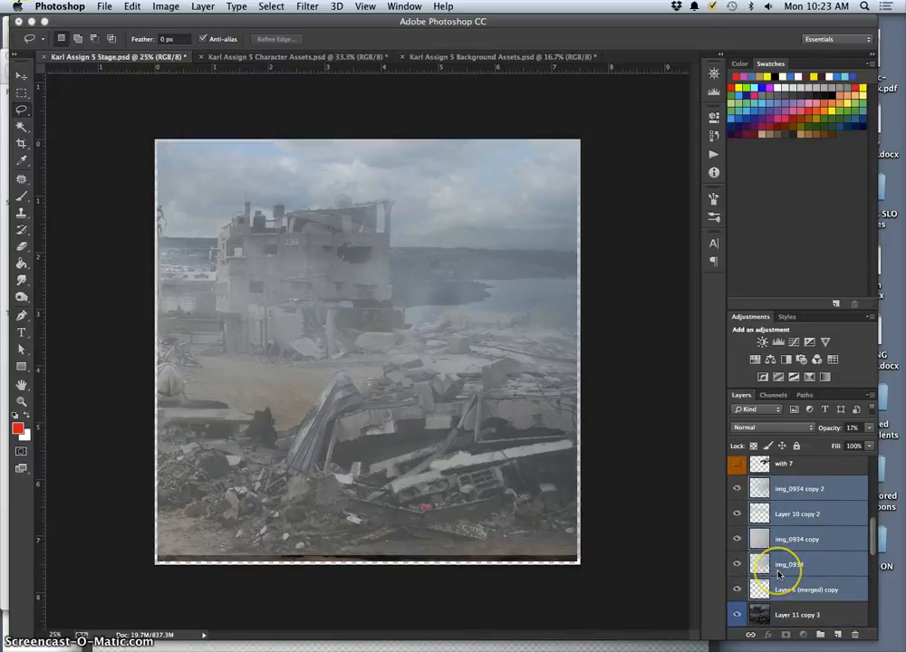
- Reposition the five imported cloud and haze layers over the ruined-building background, and save the stage document
{"action": "left_click", "coordinate": [22, 77]}
{"action": "left_click_drag", "start_coordinate": [395, 247], "coordinate": [299, 274]}
{"action": "left_click_drag", "start_coordinate": [489, 237], "coordinate": [569, 254]}
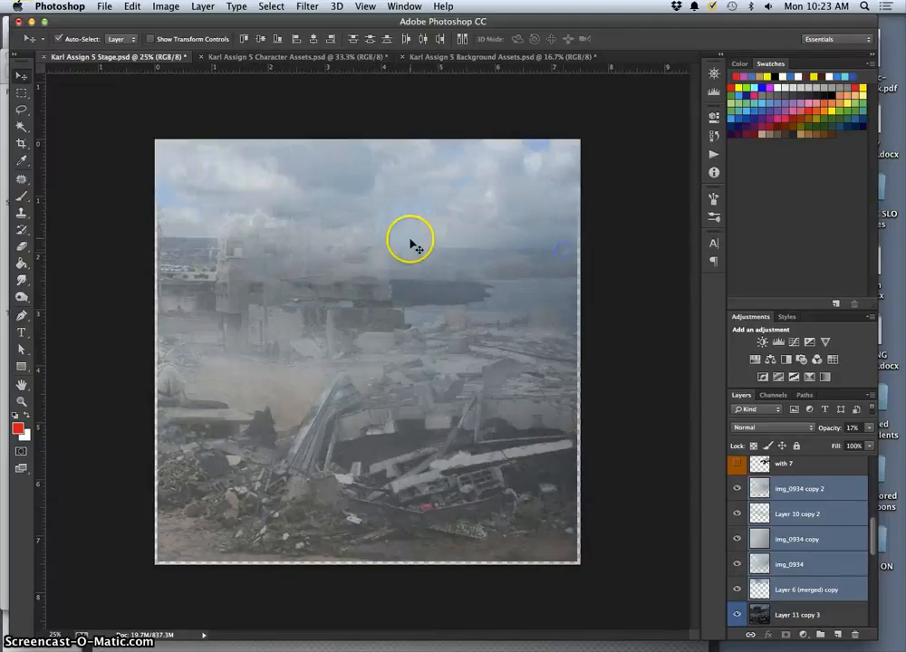
{"action": "left_click_drag", "start_coordinate": [354, 228], "coordinate": [303, 227]}
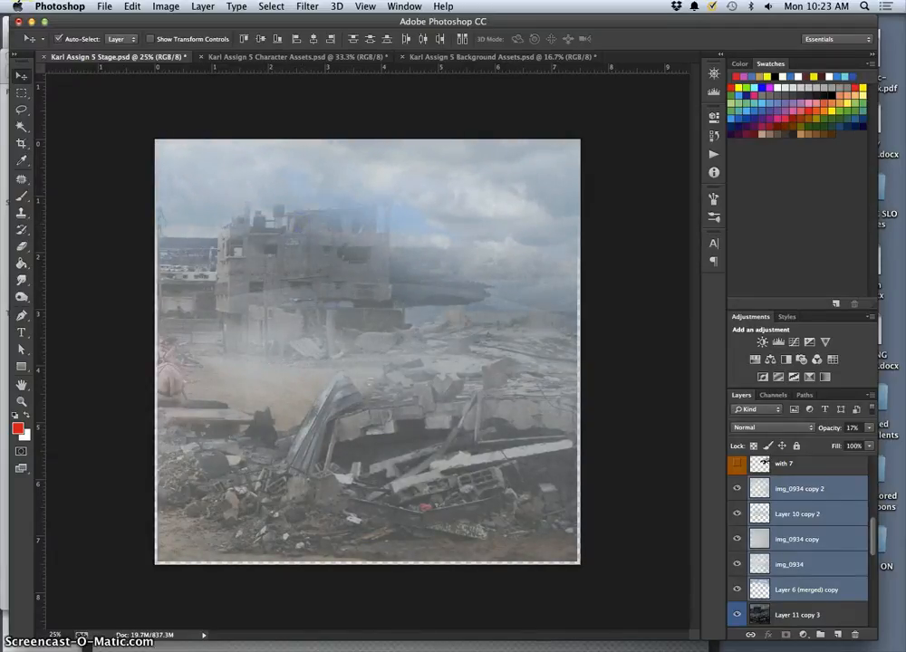
{"action": "left_click", "coordinate": [102, 6]}
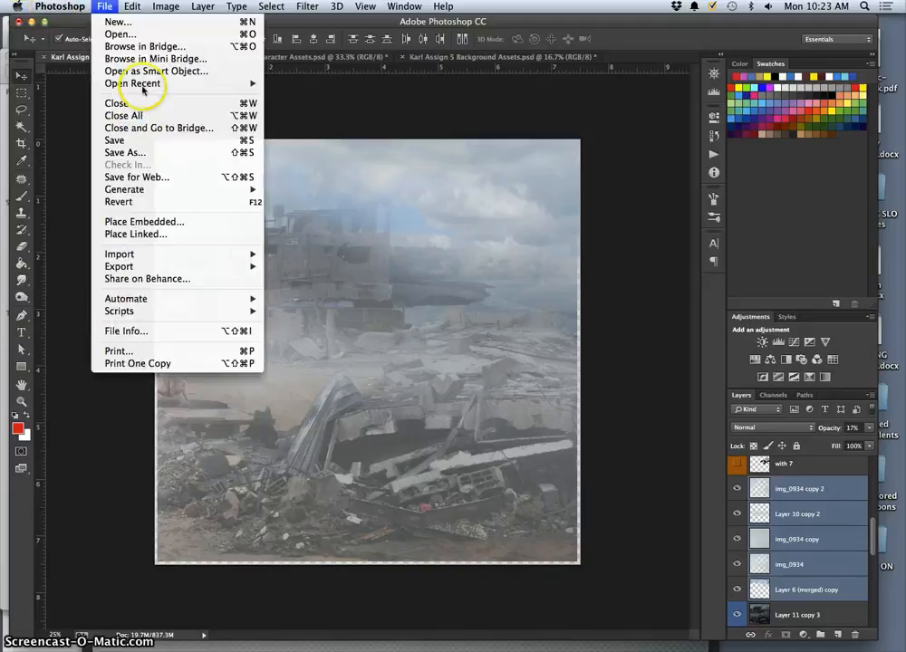
{"action": "left_click", "coordinate": [130, 142]}
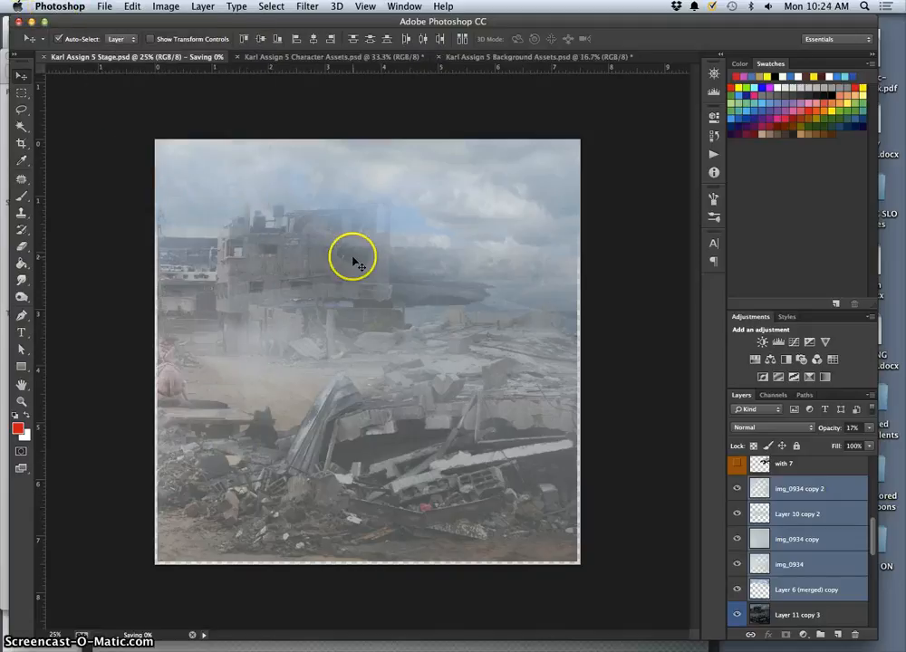